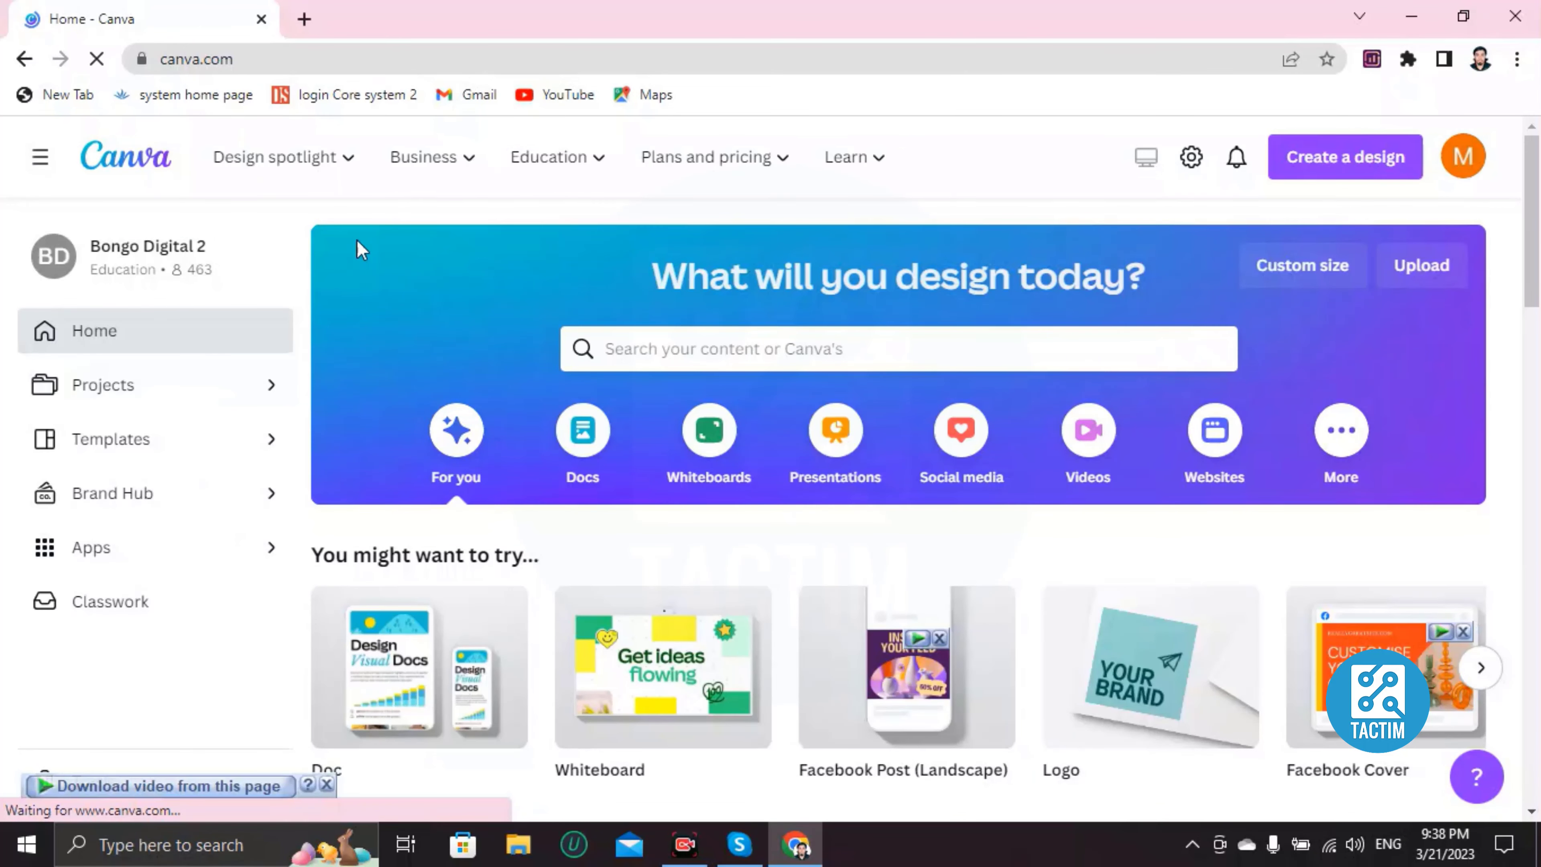
# Step: Search Canva's designs and templates for invoice
pyautogui.scroll(-2, 632, 512)
pyautogui.scroll(-5, 632, 512)
pyautogui.scroll(6, 632, 513)
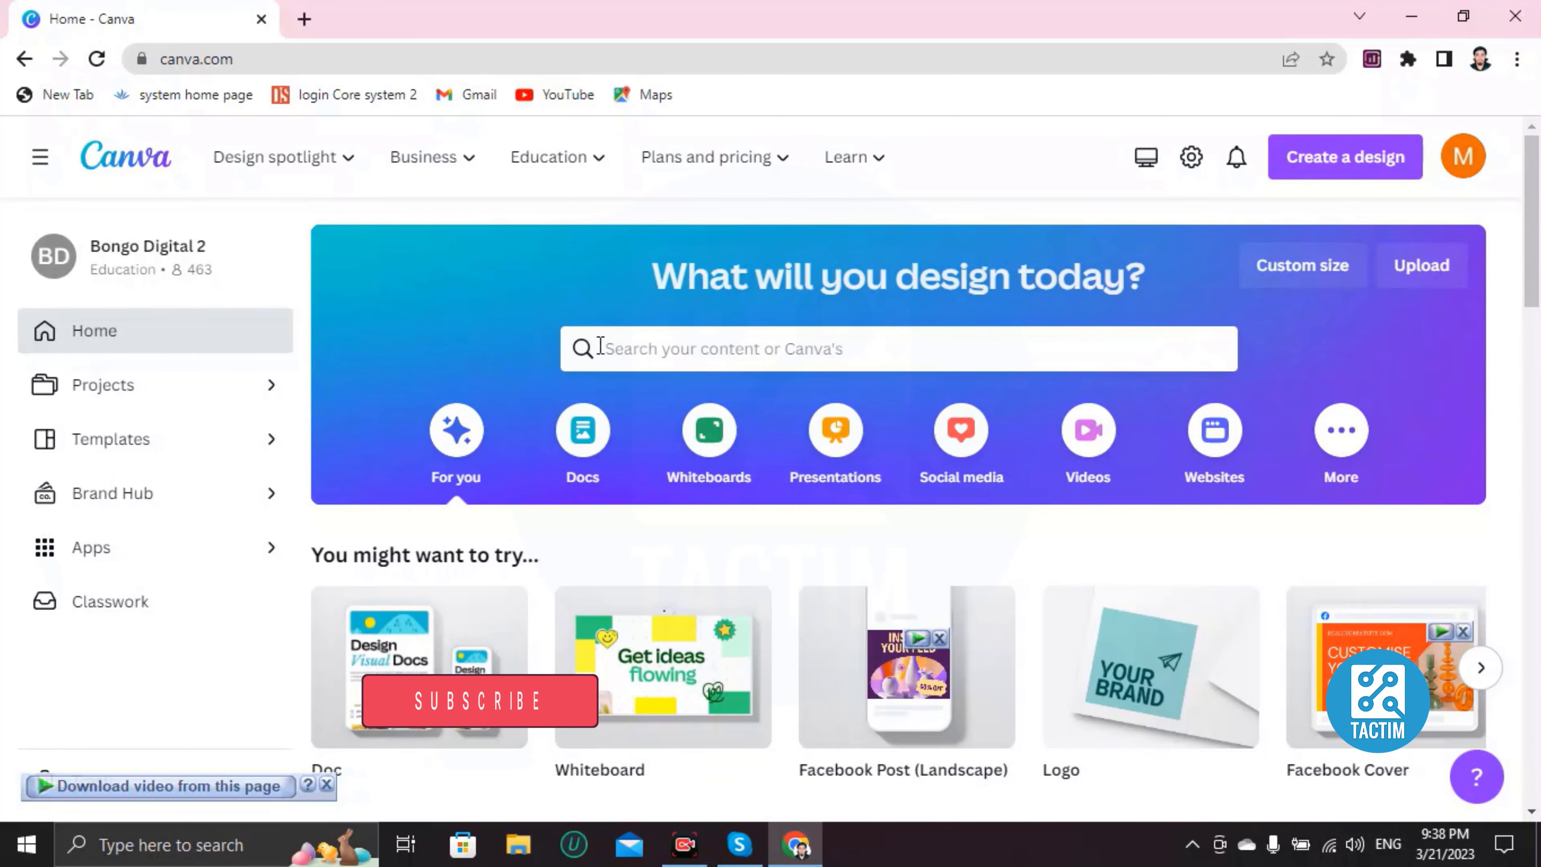
pyautogui.click(713, 350)
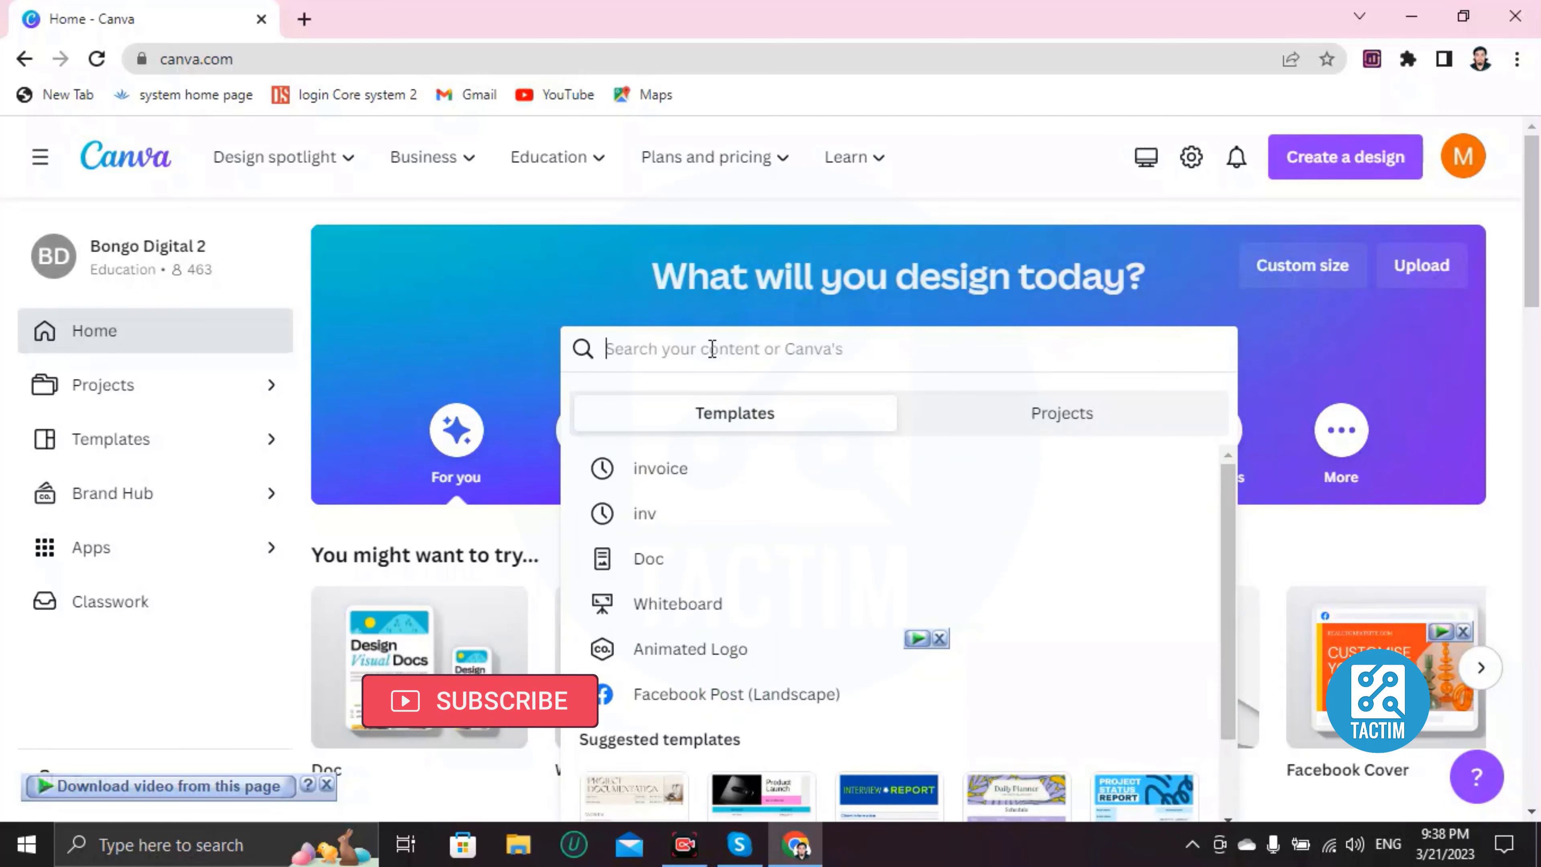
pyautogui.write('invoice')
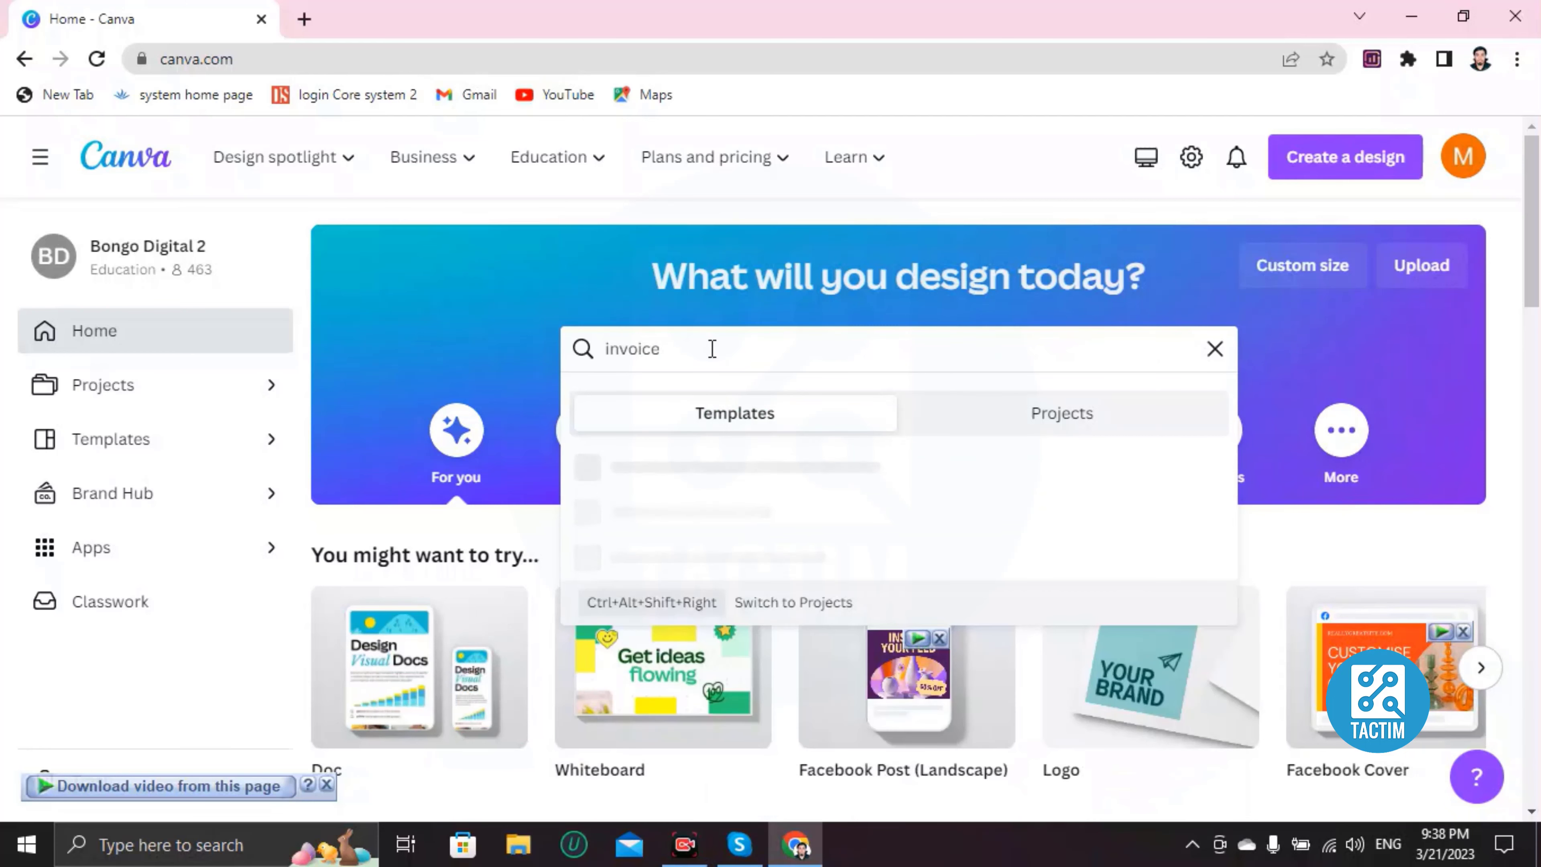
pyautogui.press('Return')
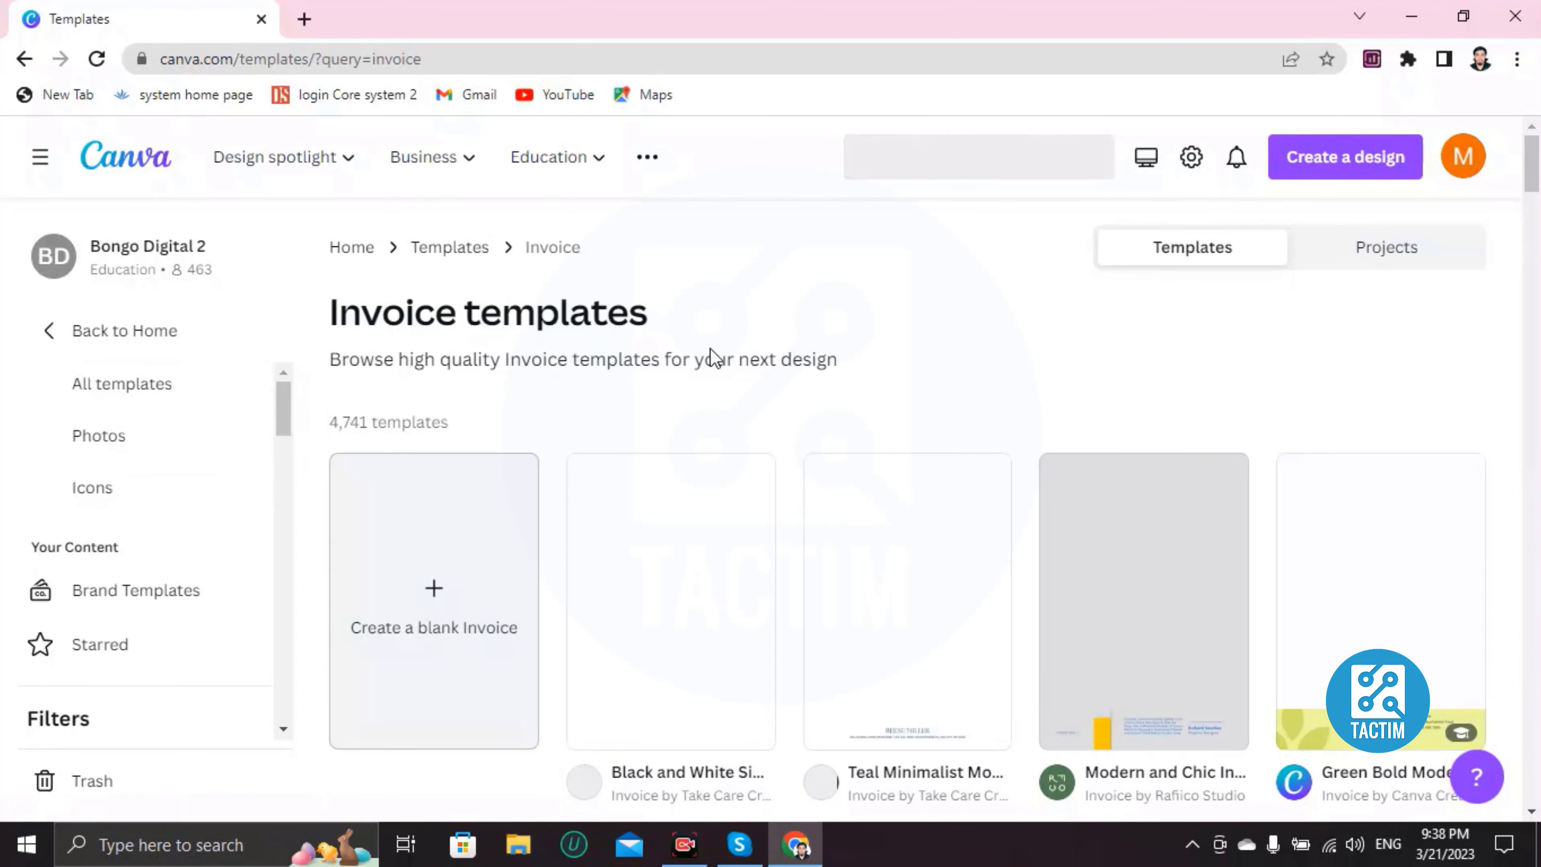
# Step: Open the Green Monochrome Event Service Invoice template's preview from the results
pyautogui.scroll(-6, 710, 348)
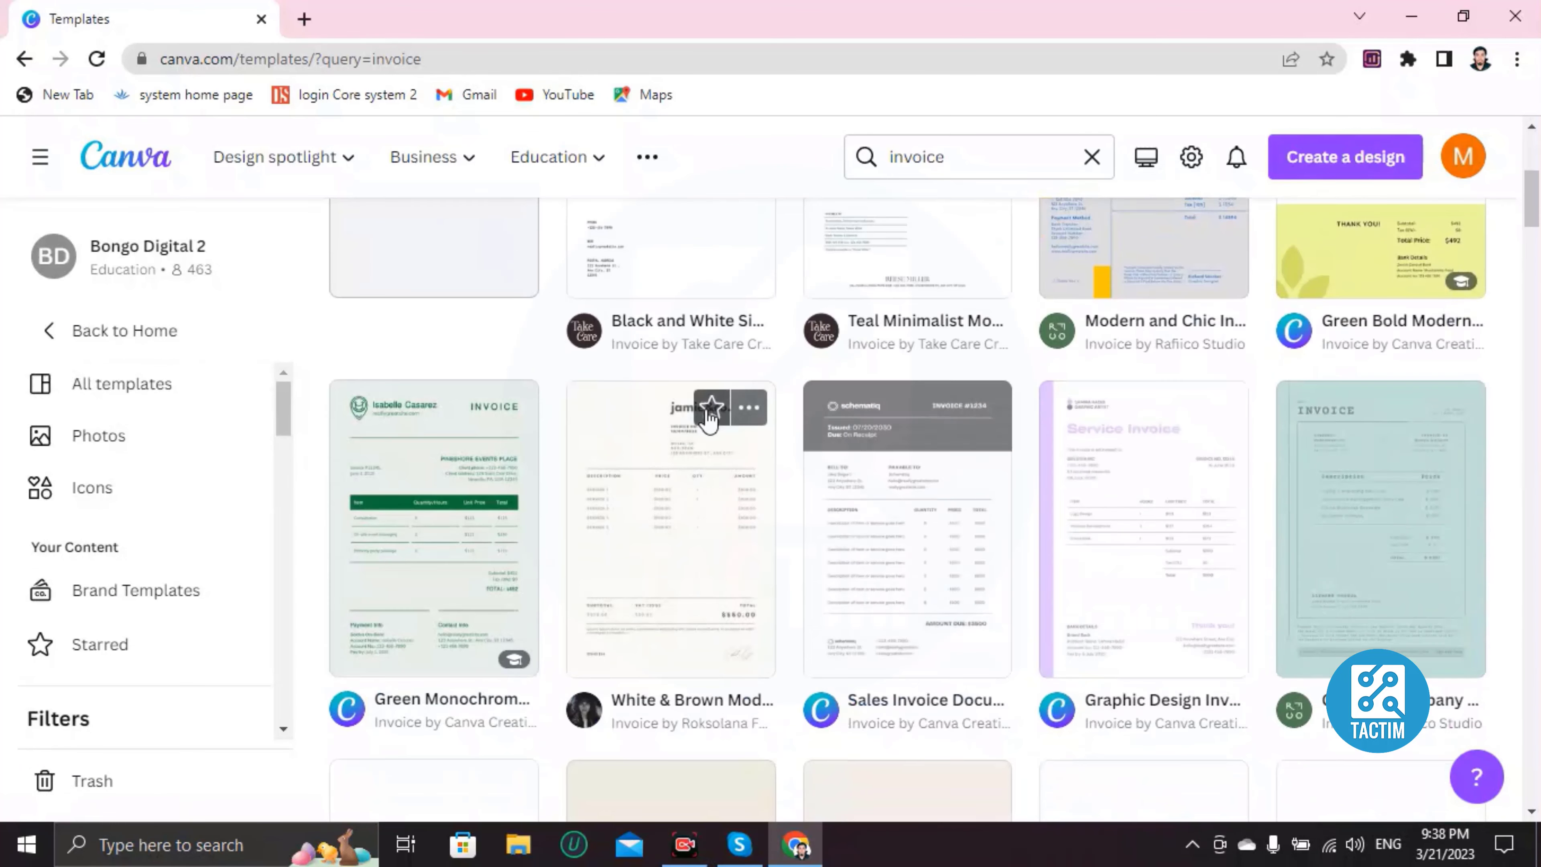
pyautogui.scroll(6, 705, 419)
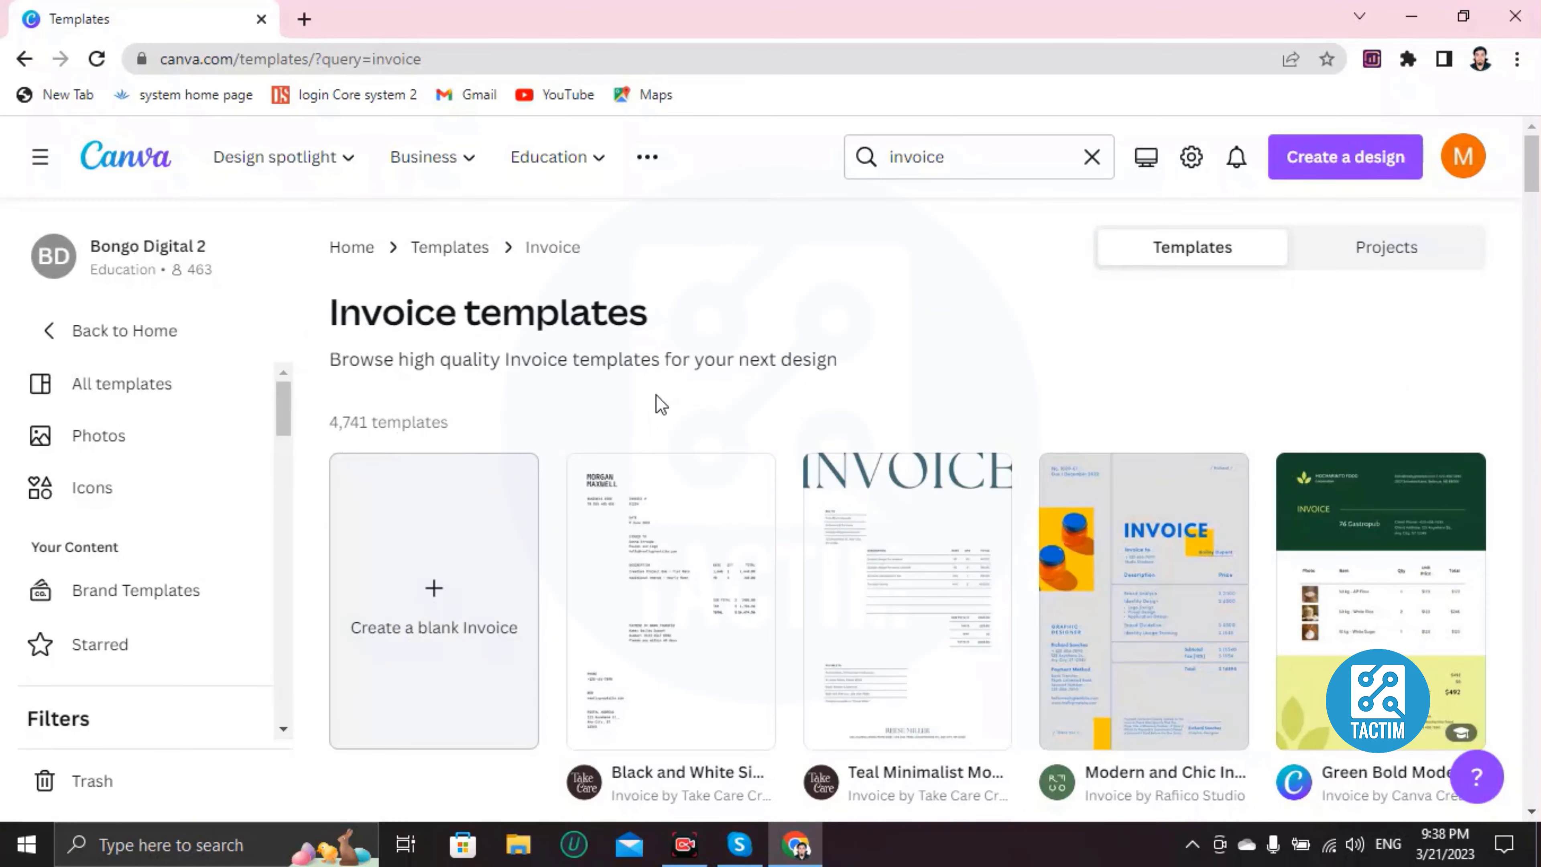
pyautogui.scroll(-15, 674, 431)
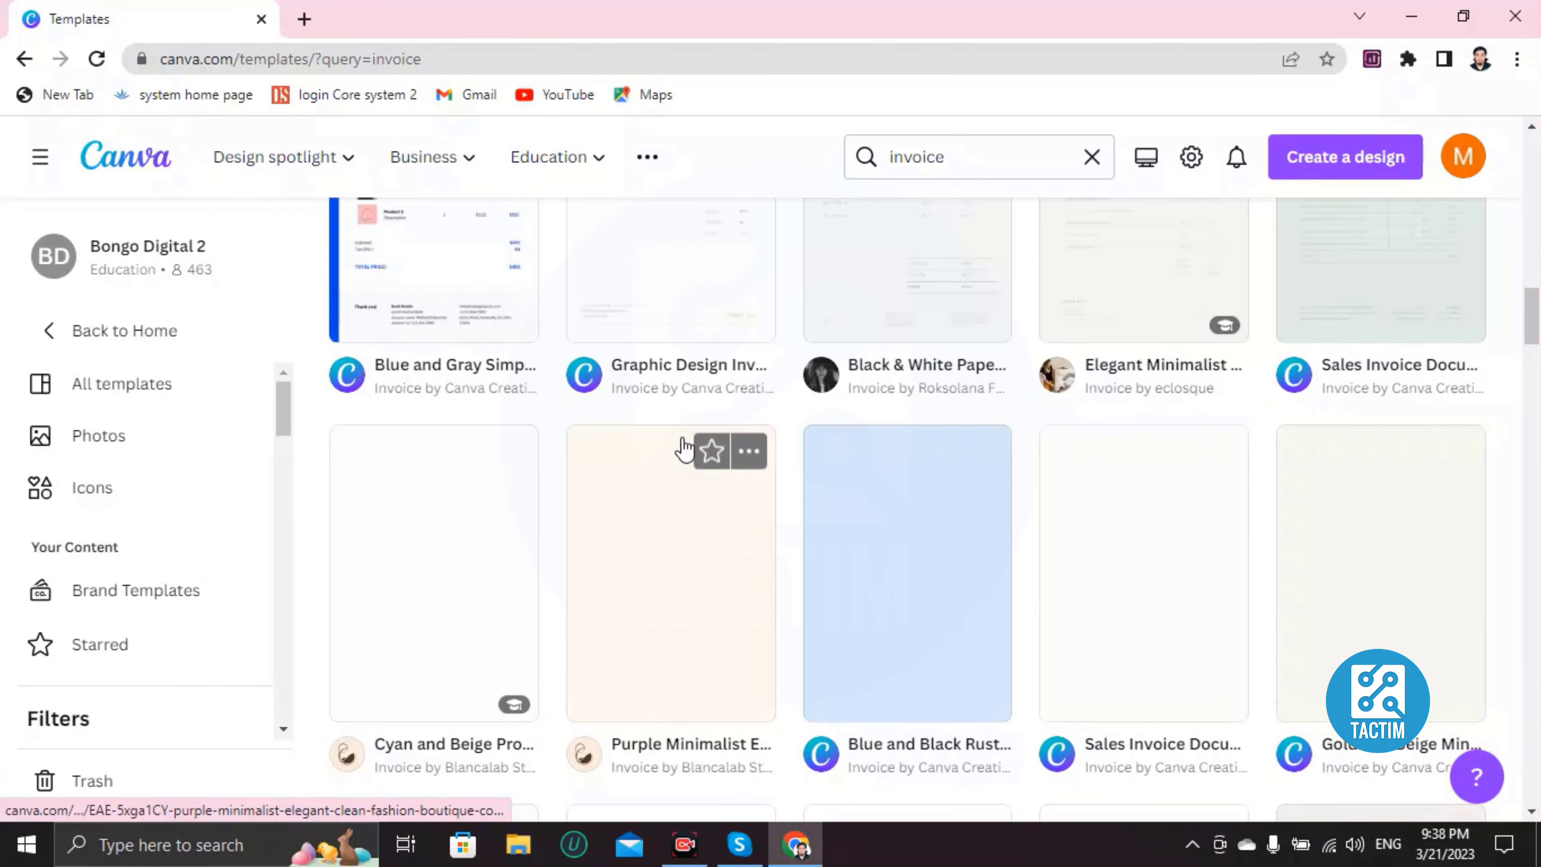
pyautogui.scroll(-7, 684, 451)
pyautogui.scroll(16, 684, 450)
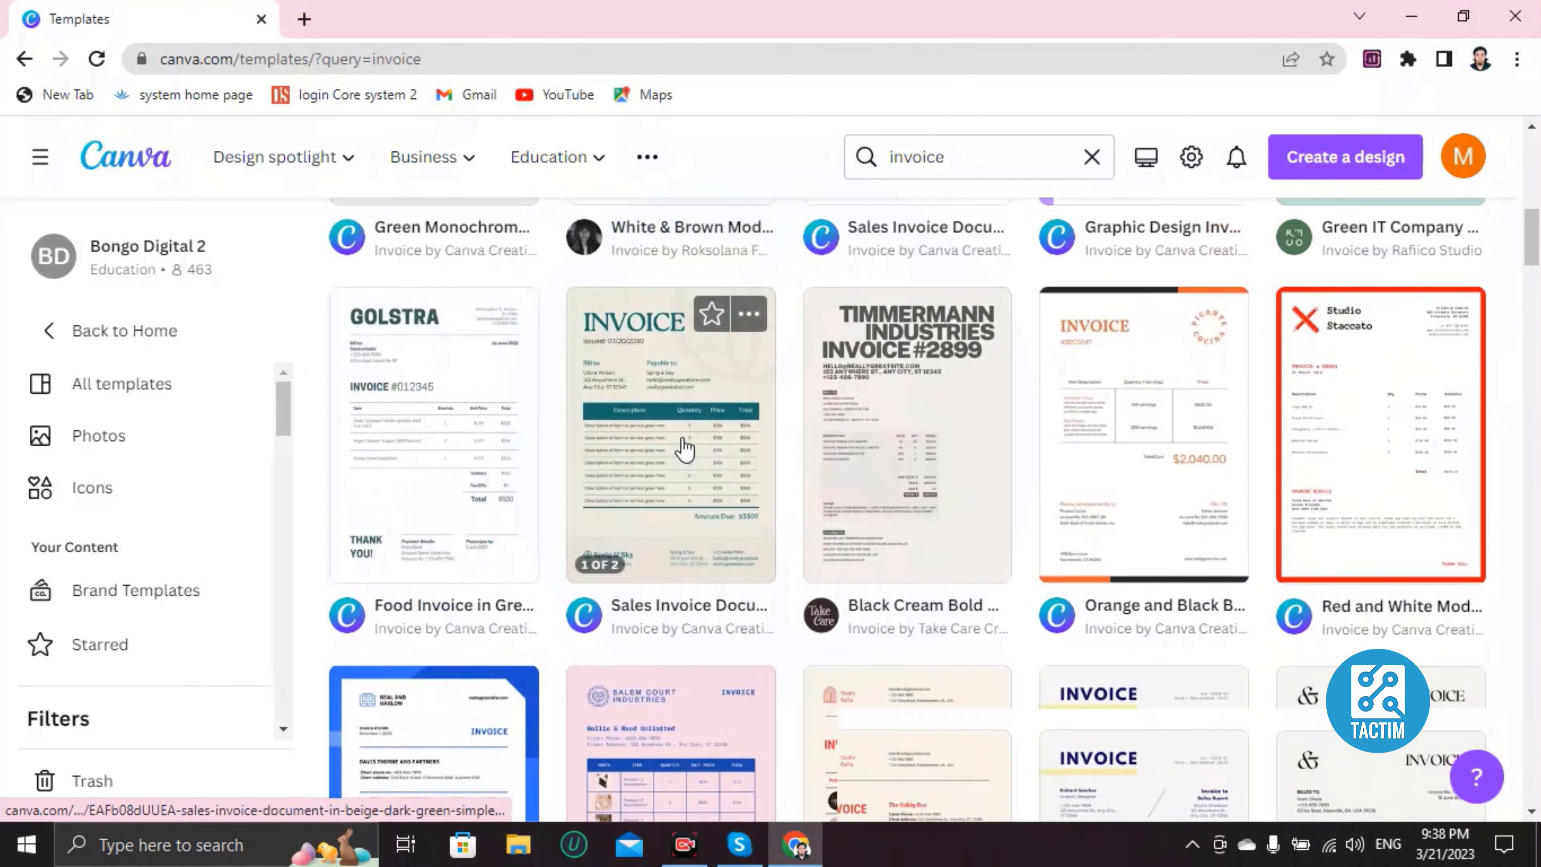
pyautogui.scroll(14, 683, 448)
pyautogui.scroll(-13, 683, 449)
pyautogui.scroll(5, 568, 486)
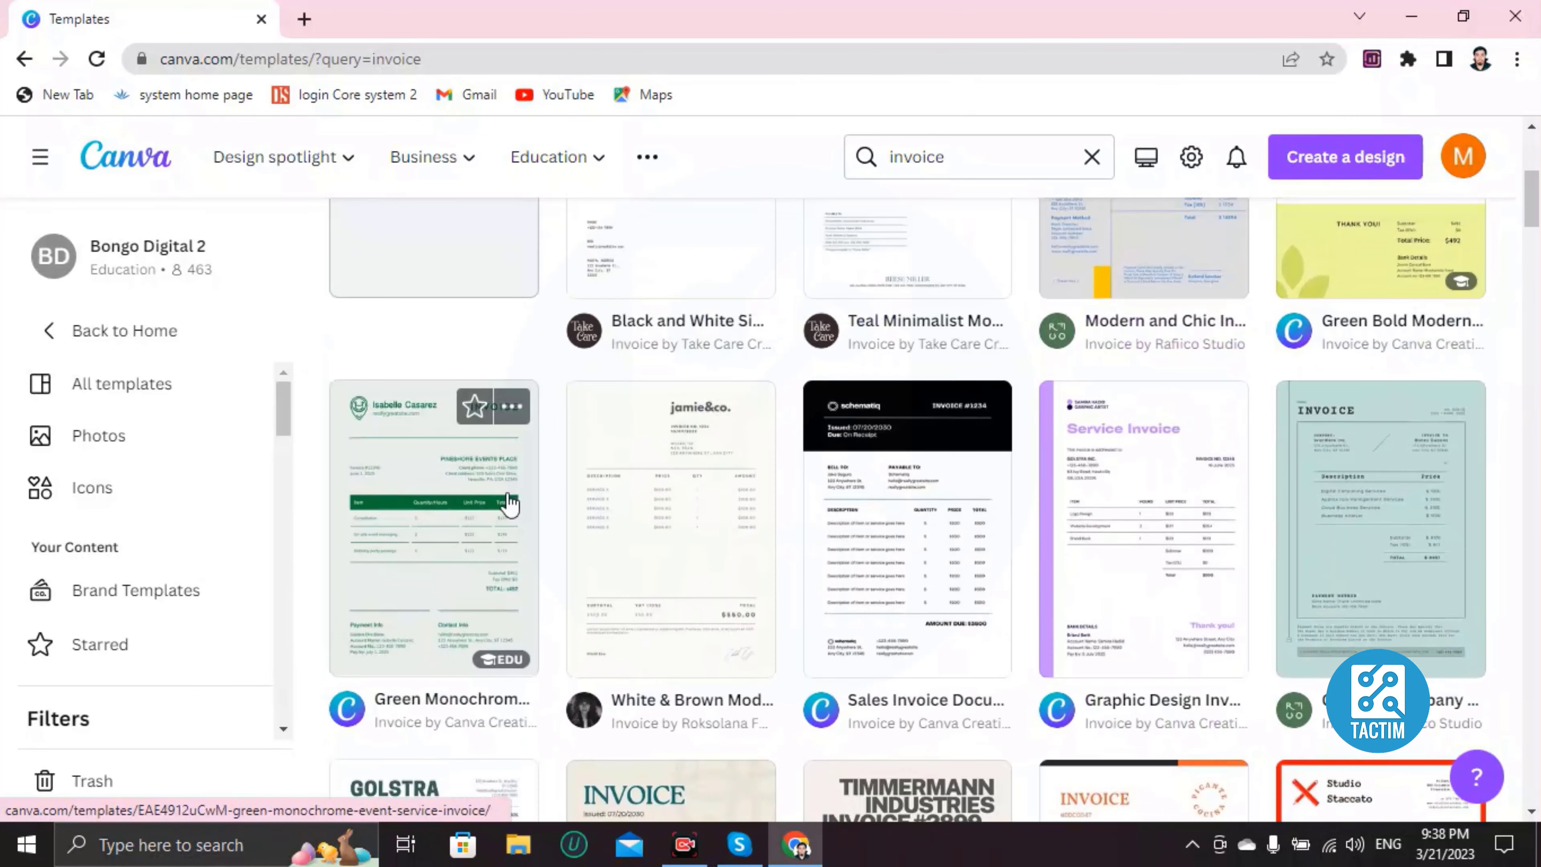
pyautogui.click(509, 502)
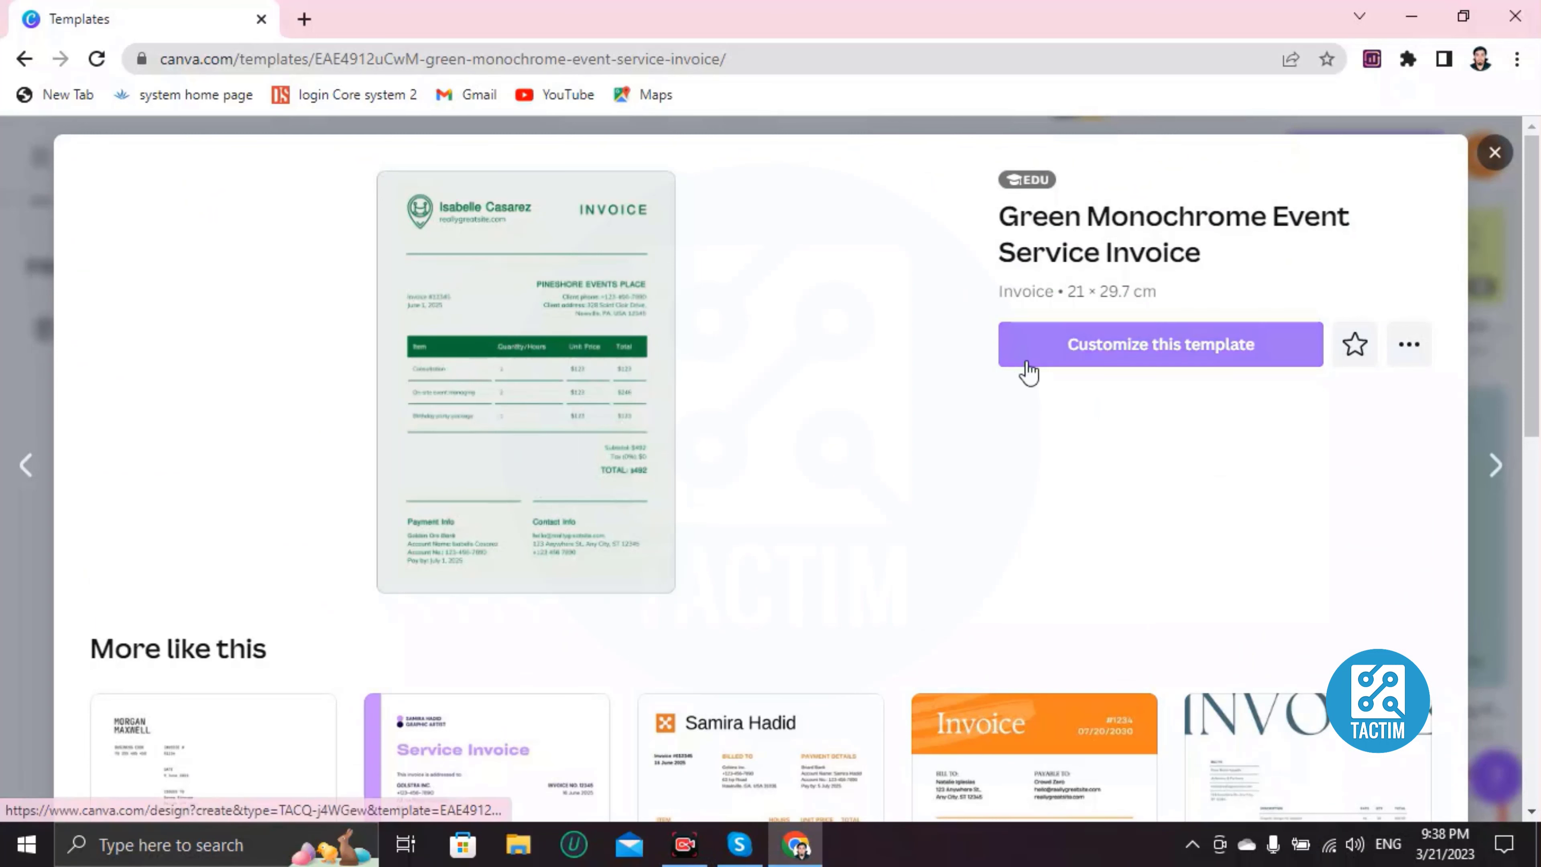
# Step: Start a new design from the Green Monochrome invoice template and zoom into the page
pyautogui.click(1133, 355)
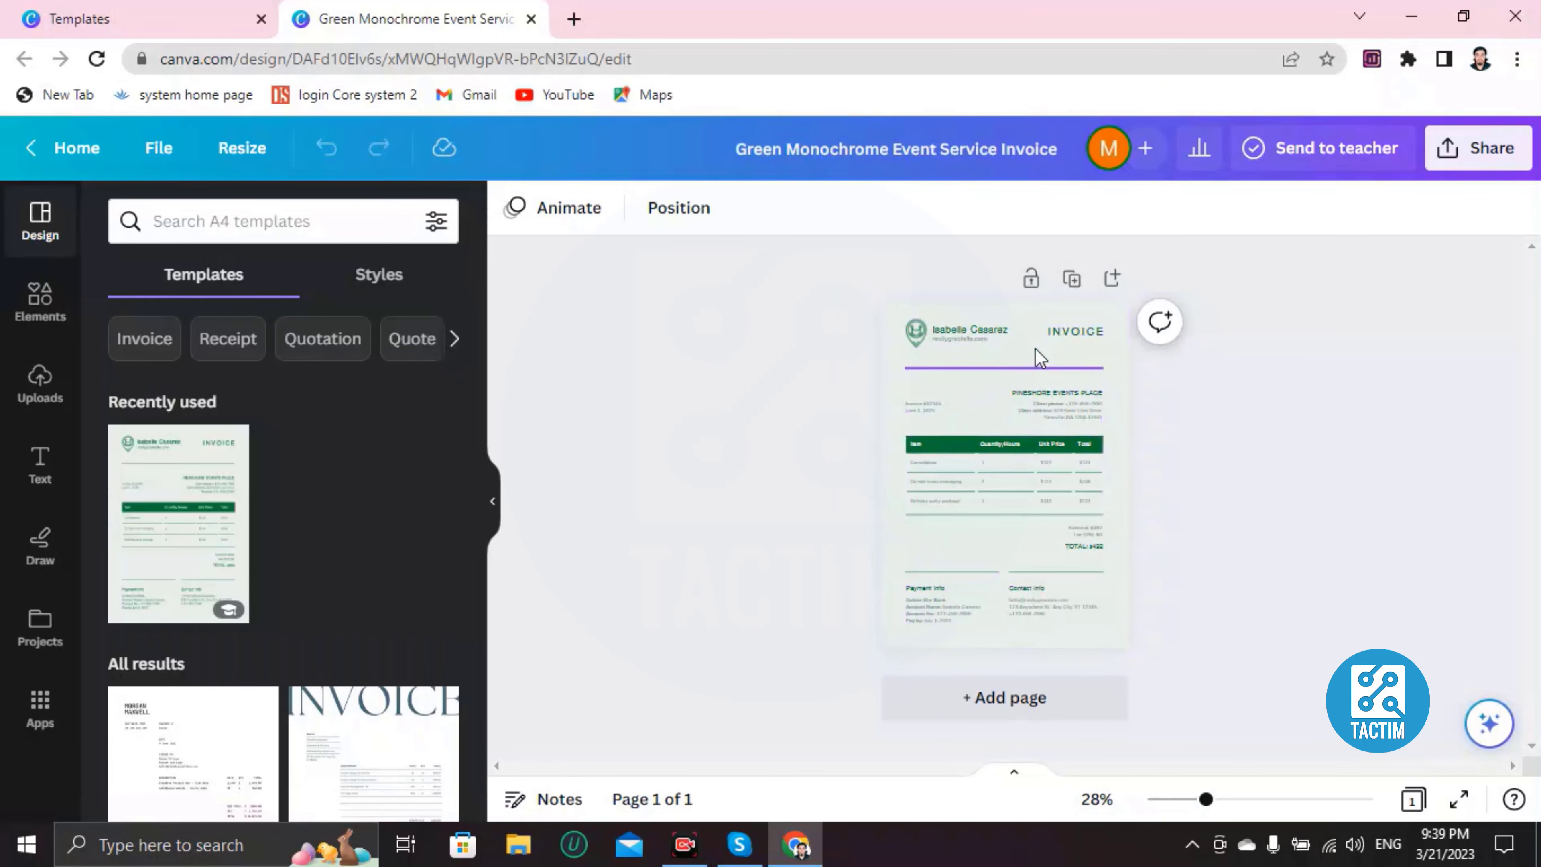
pyautogui.click(895, 347)
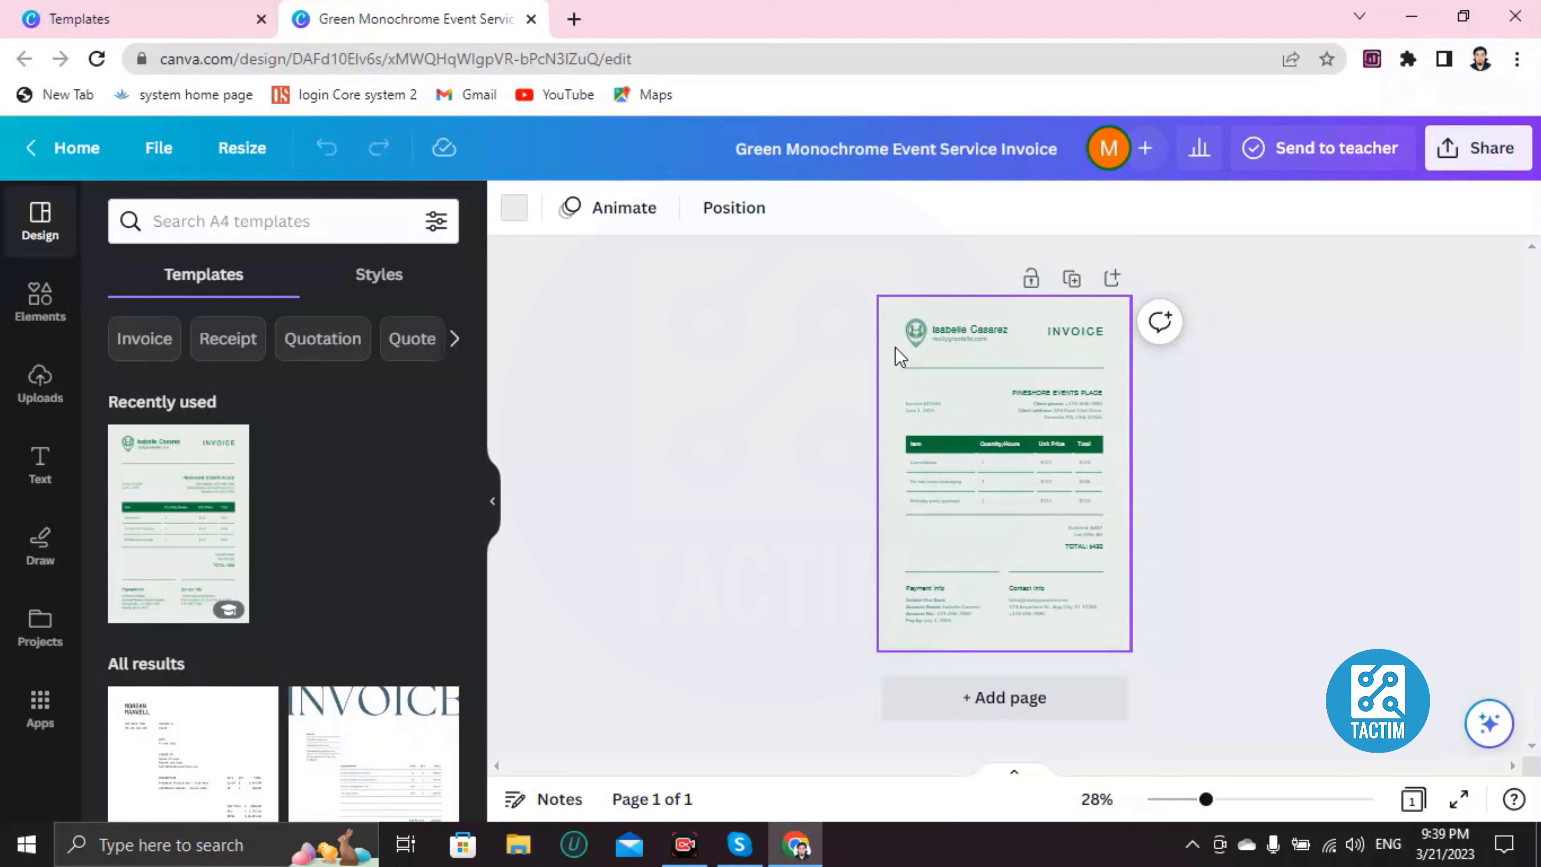
pyautogui.keyDown('ctrl'); pyautogui.scroll(5, 894, 347); pyautogui.keyUp('ctrl')
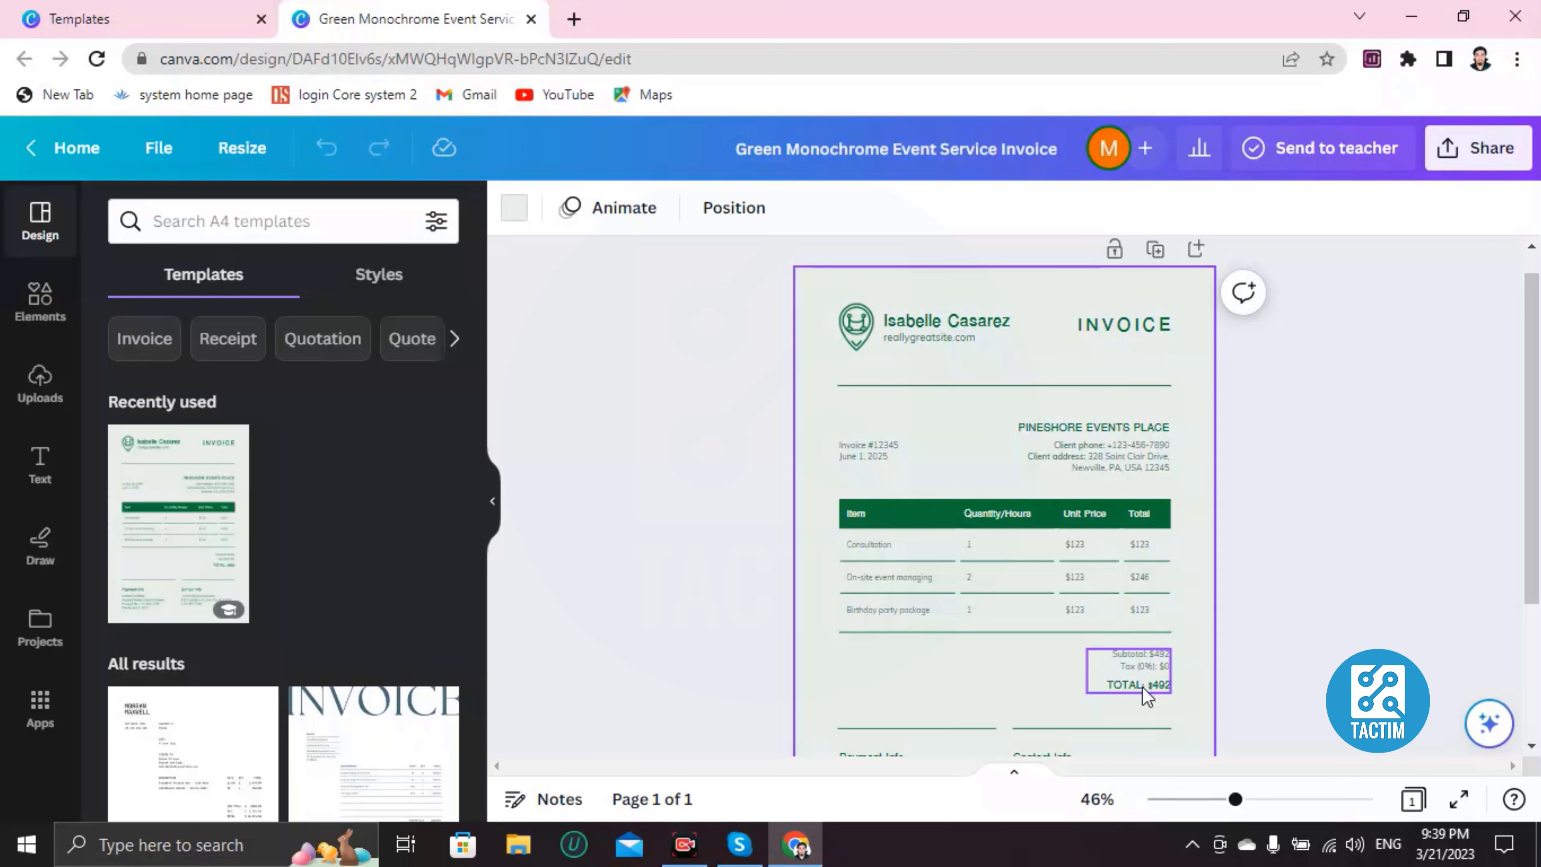
pyautogui.scroll(-2, 940, 360)
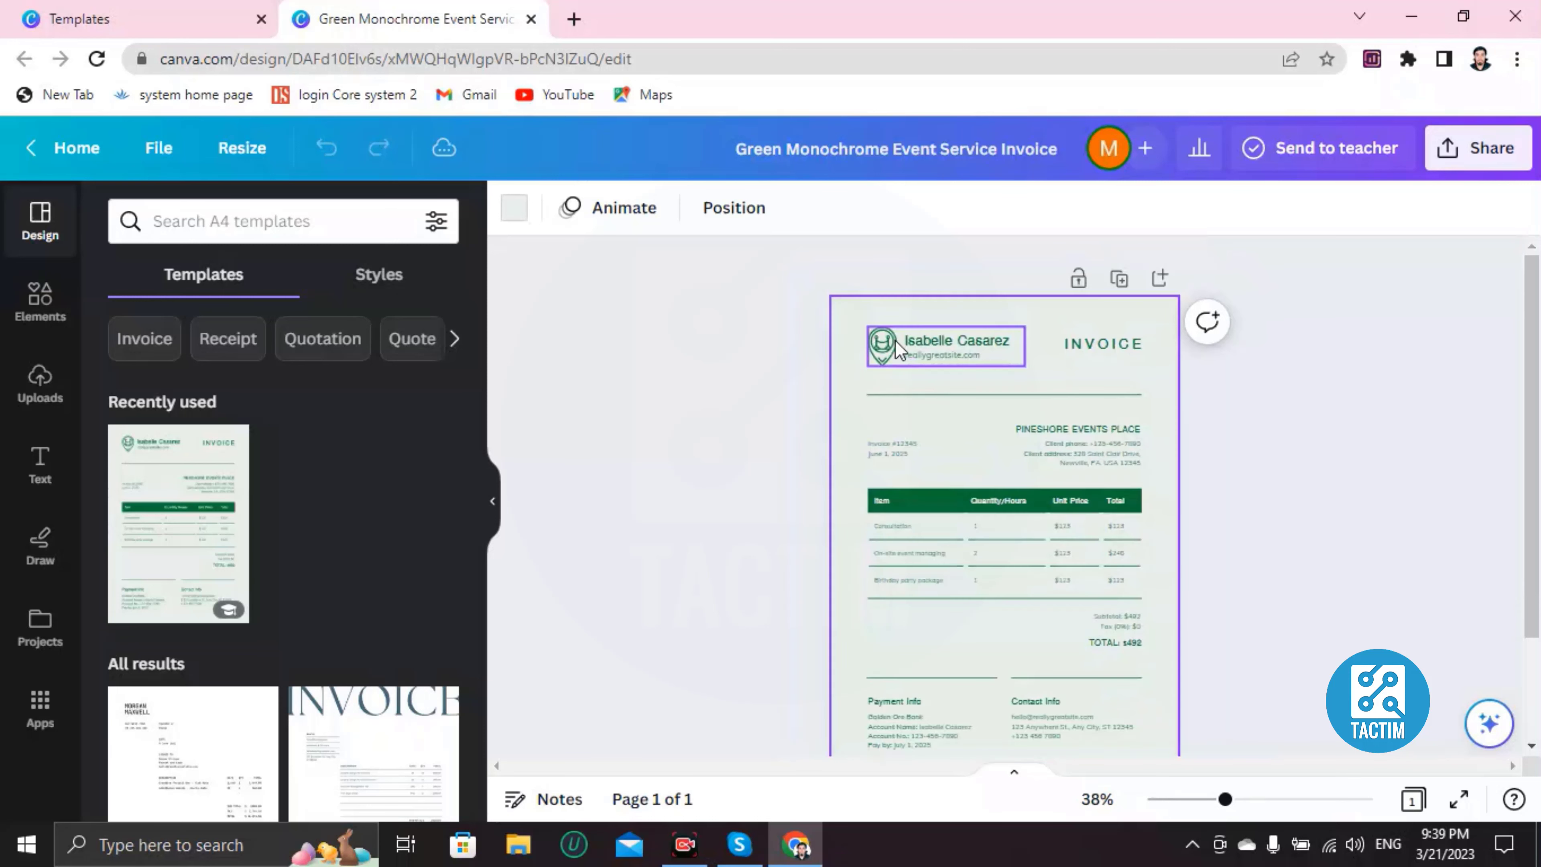
pyautogui.scroll(3, 916, 346)
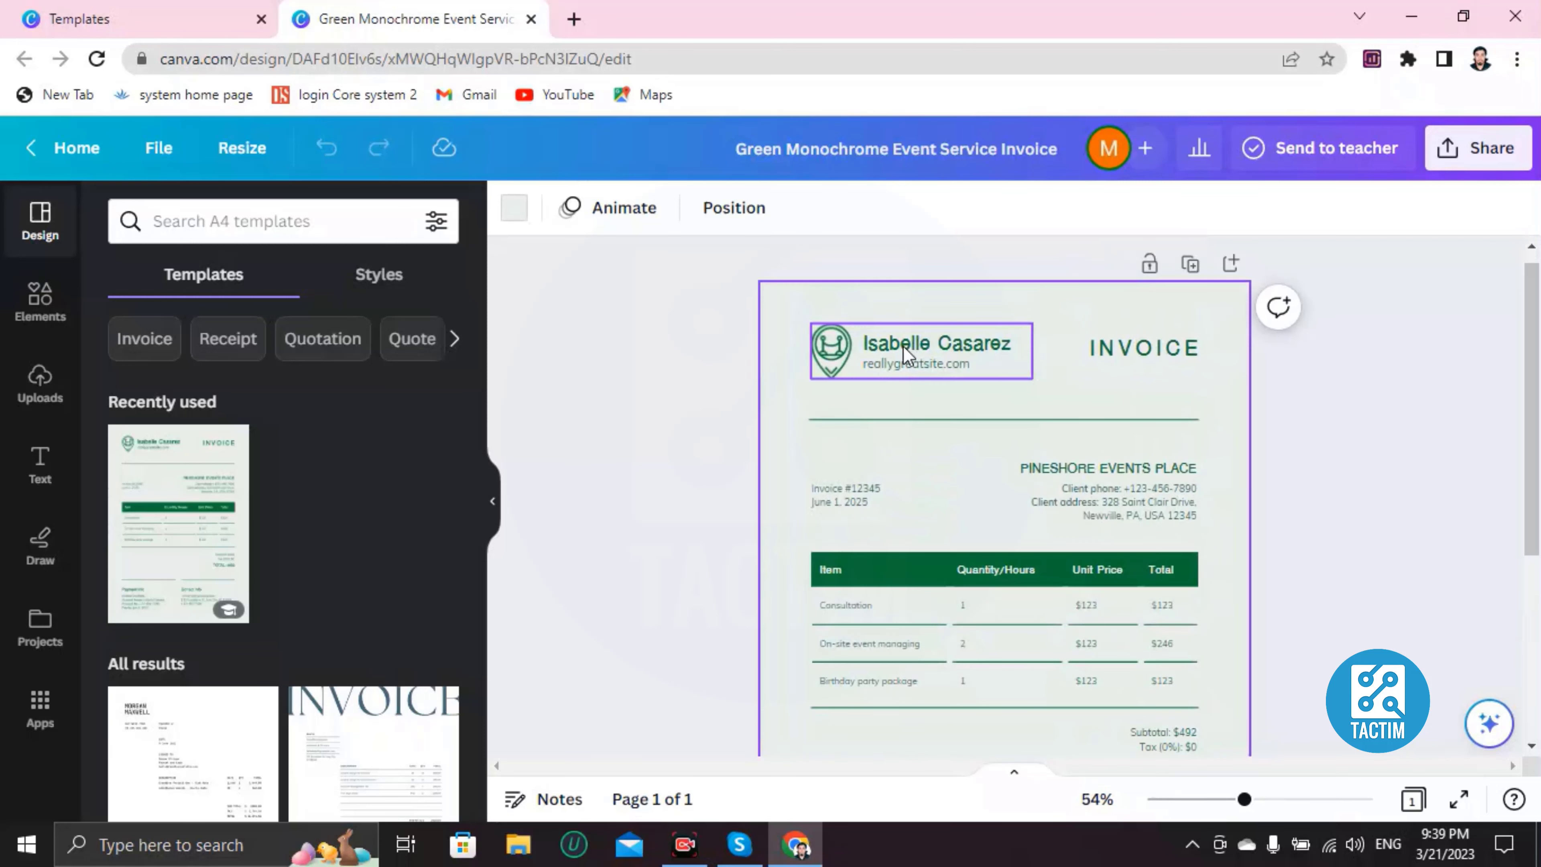
pyautogui.scroll(-5, 894, 395)
pyautogui.scroll(5, 894, 394)
# Step: Replace the header name with 'uefnewjn' and delete the website line beneath it
pyautogui.click(904, 358)
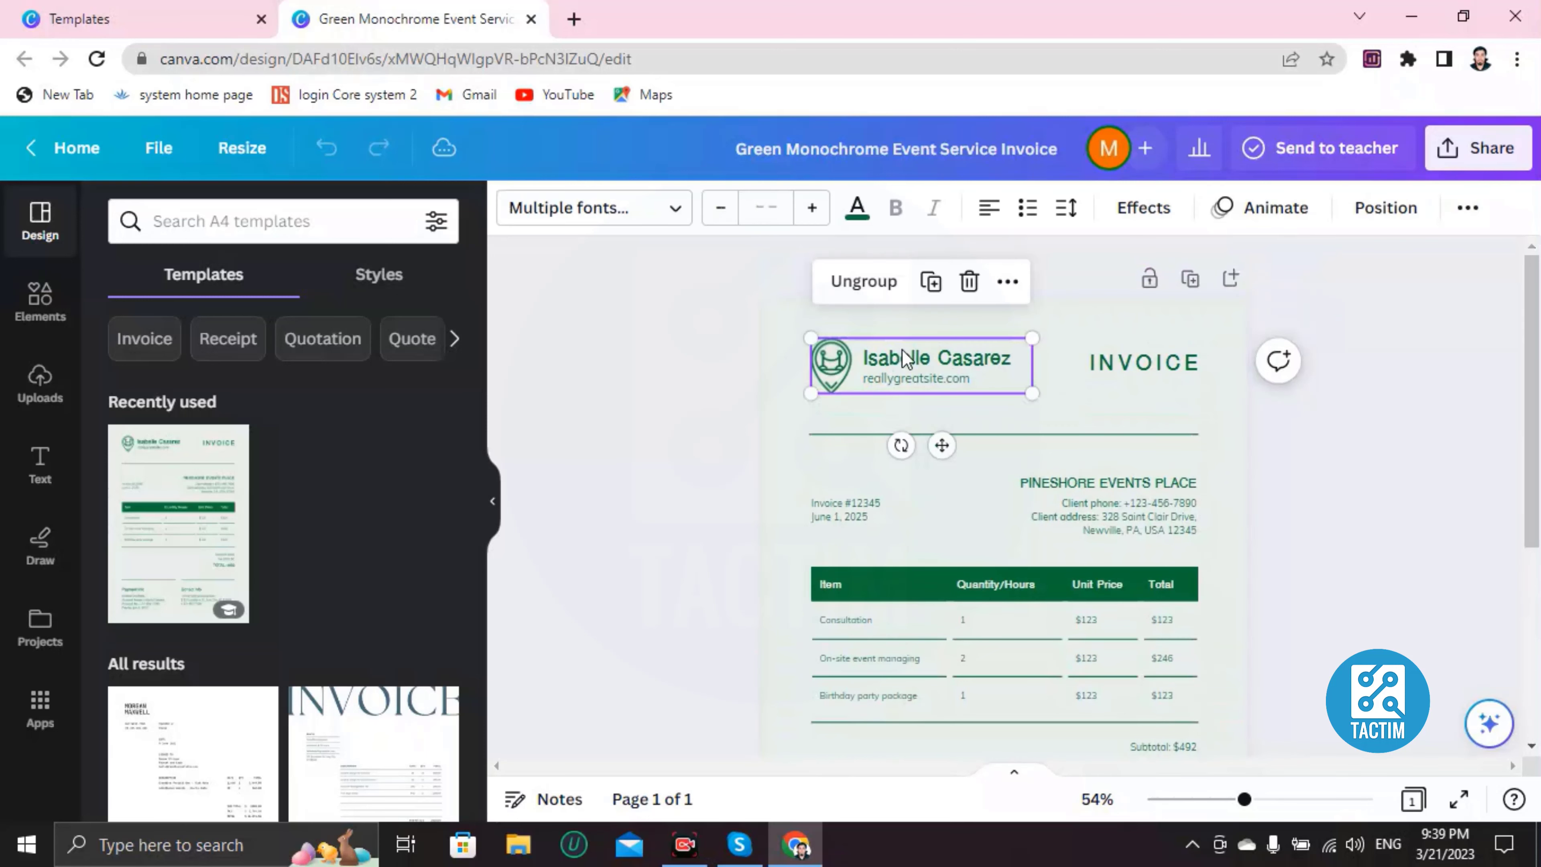
pyautogui.click(902, 349)
pyautogui.click(902, 349)
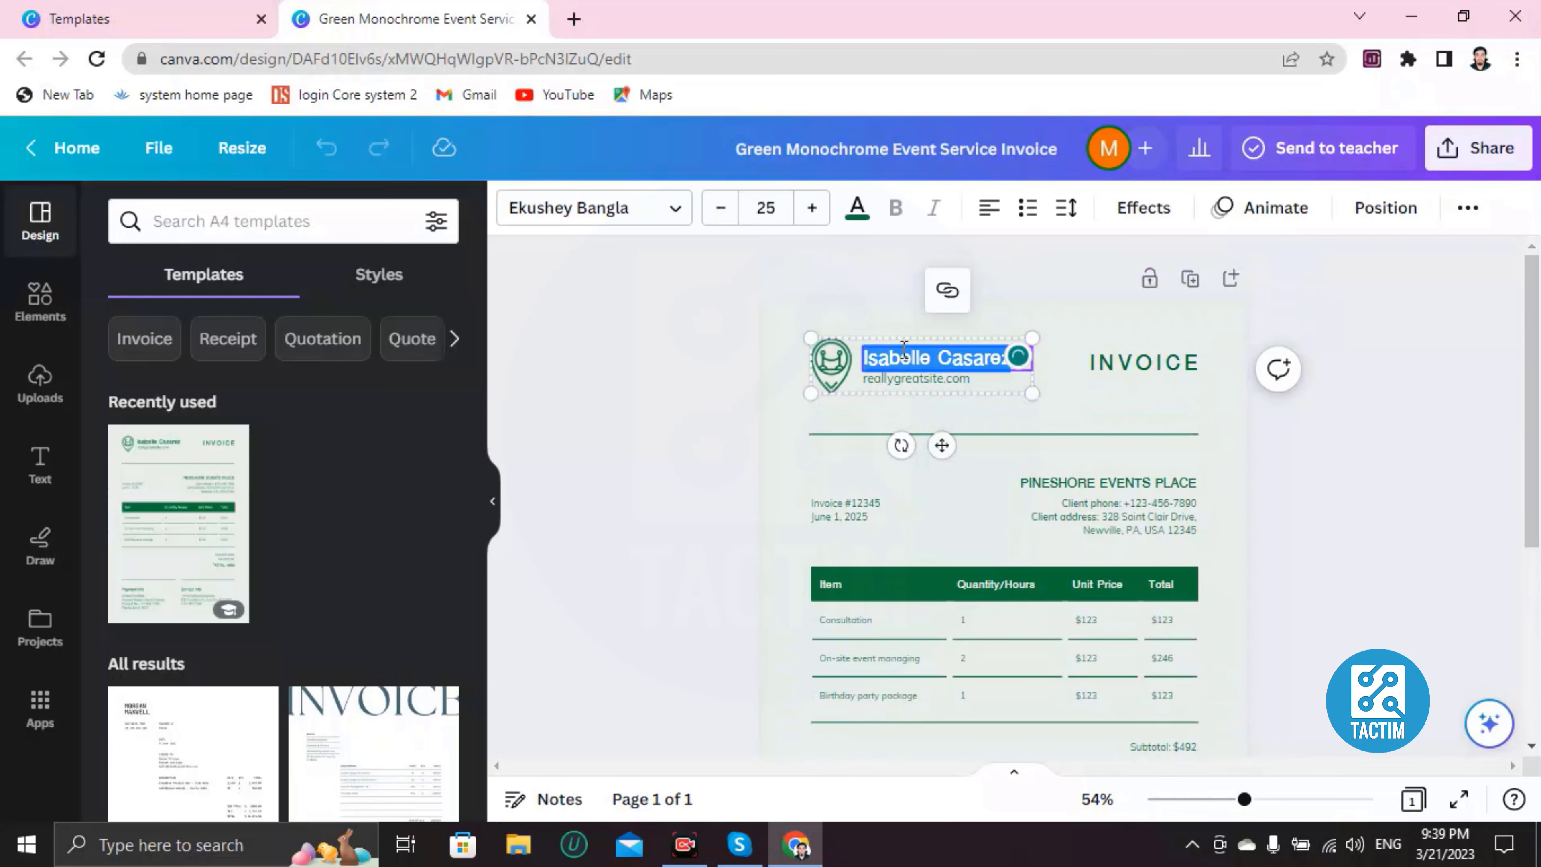
pyautogui.press('BackSpace')
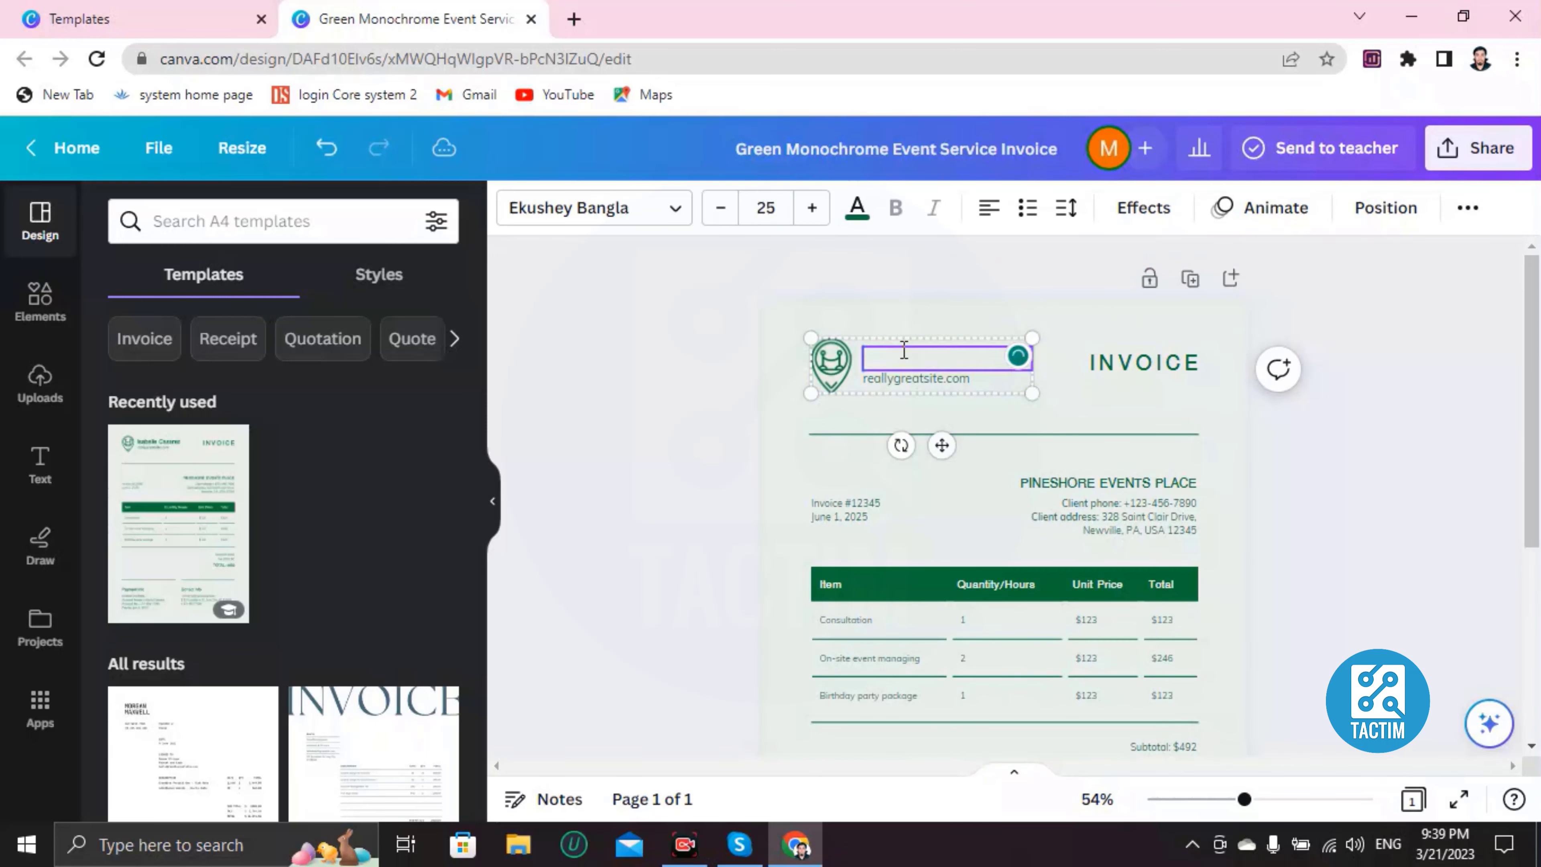
pyautogui.write('uefnewjn wcns')
pyautogui.click(932, 380)
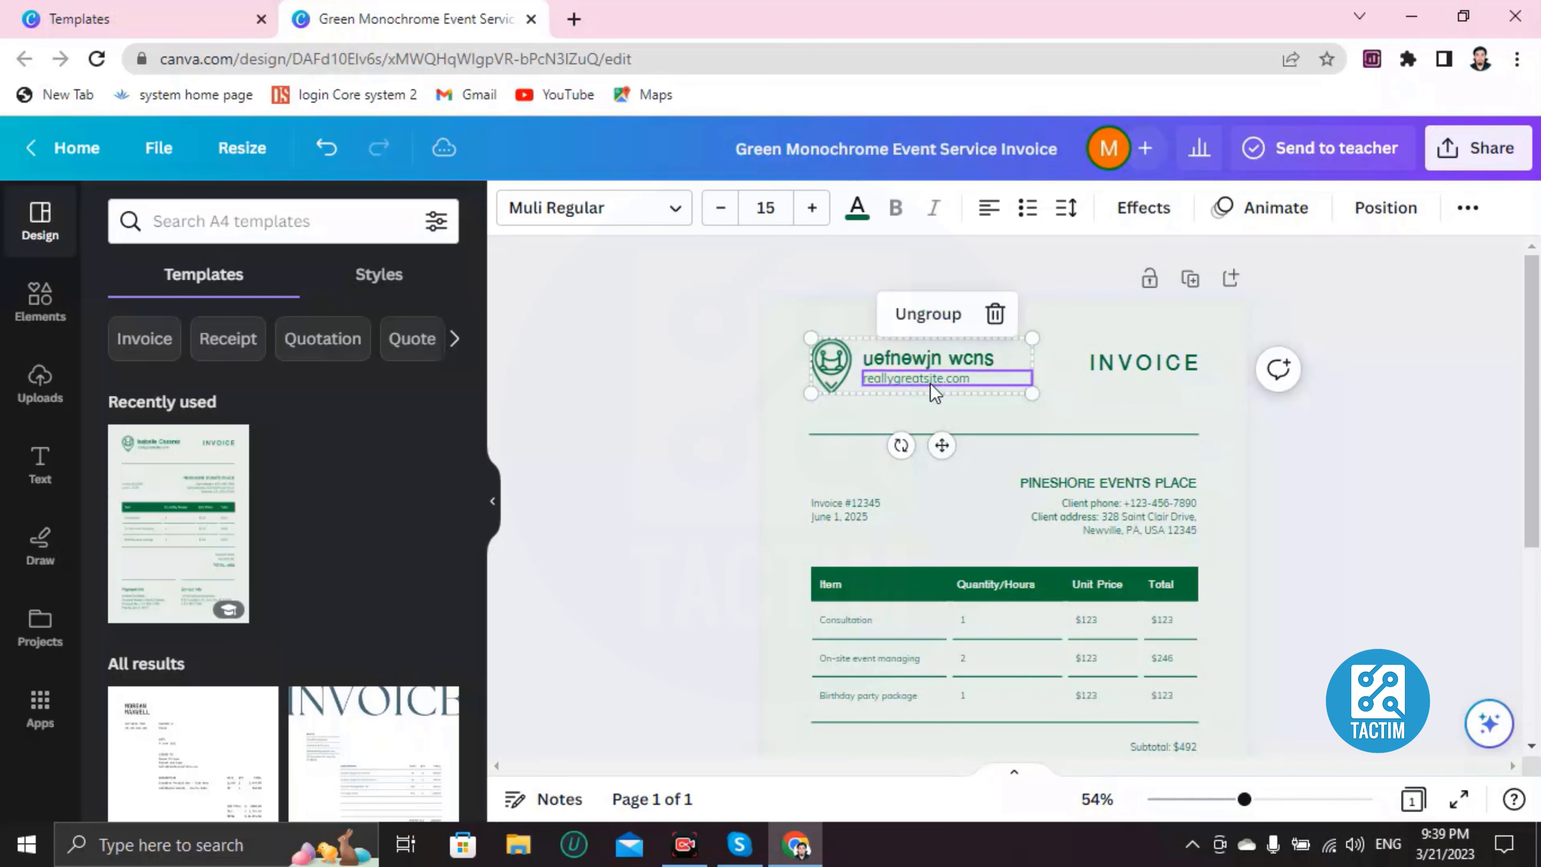
pyautogui.click(931, 380)
pyautogui.press('BackSpace')
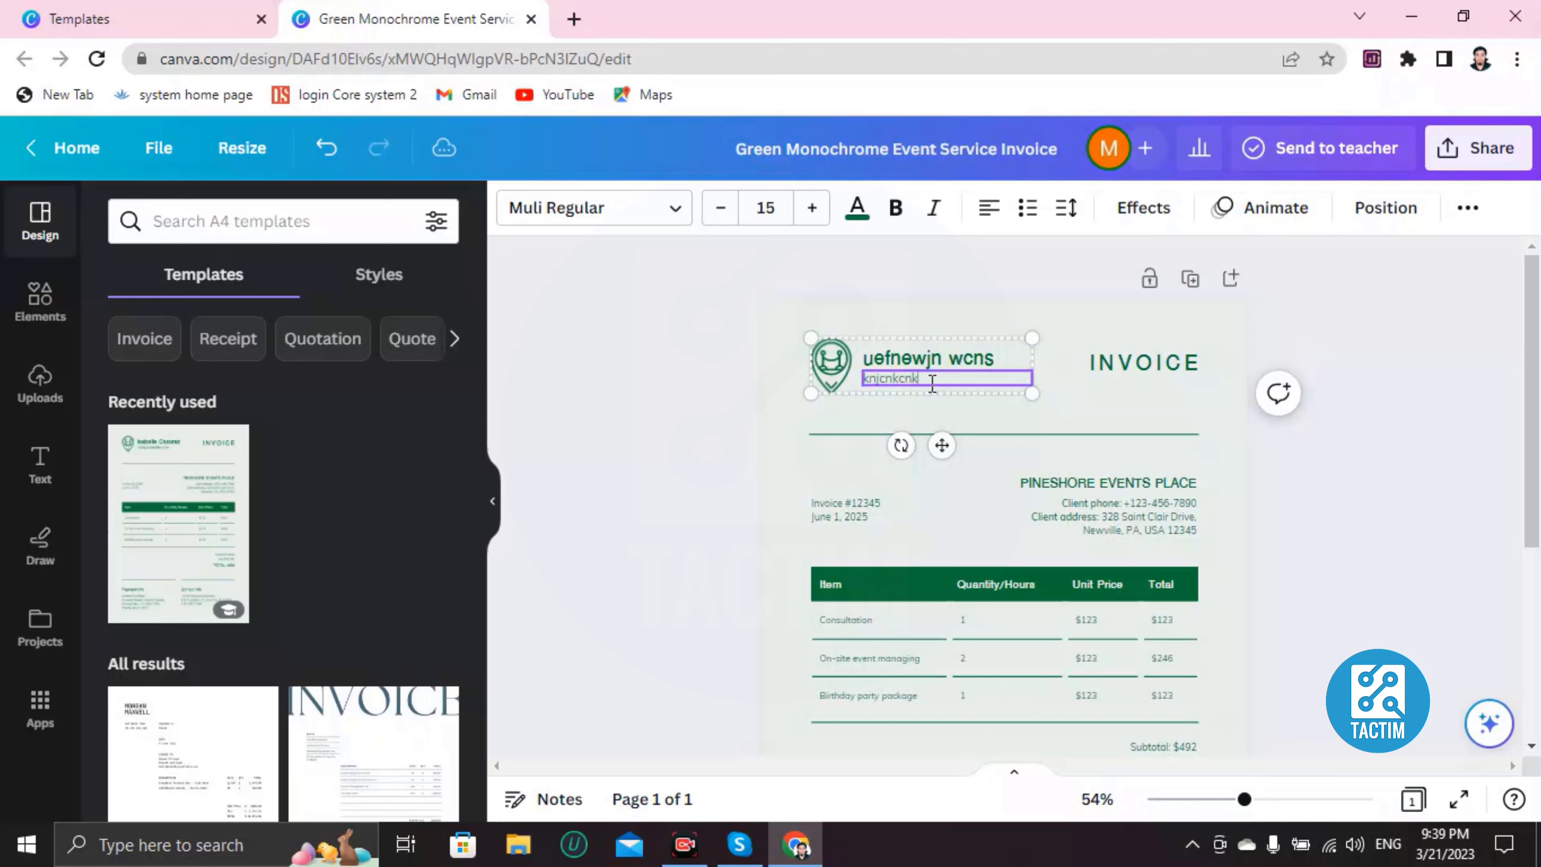
pyautogui.scroll(-4, 1068, 486)
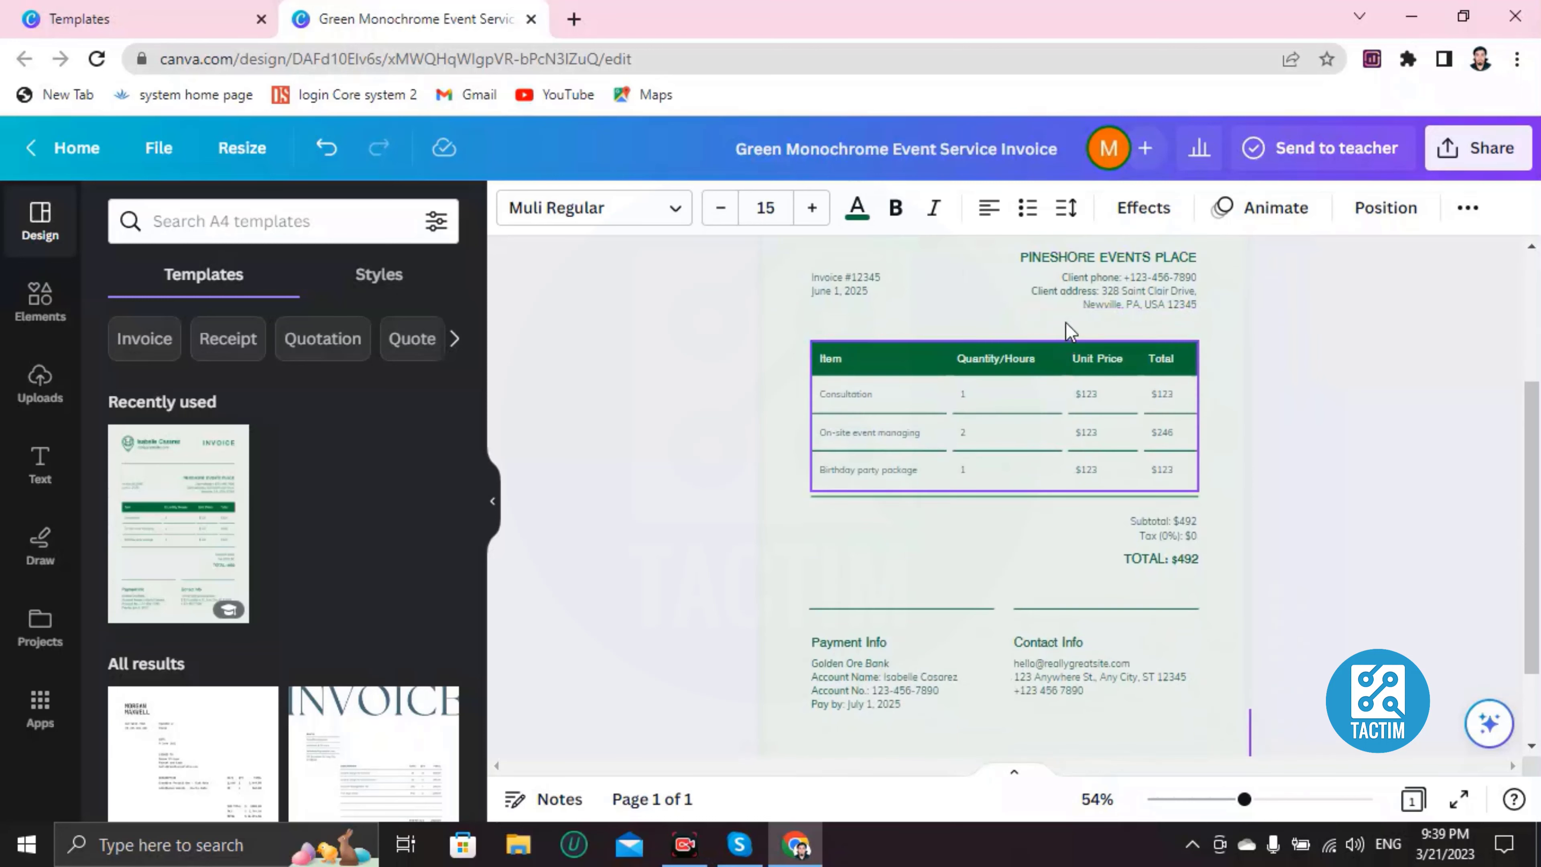
pyautogui.scroll(2, 1087, 462)
pyautogui.click(1092, 407)
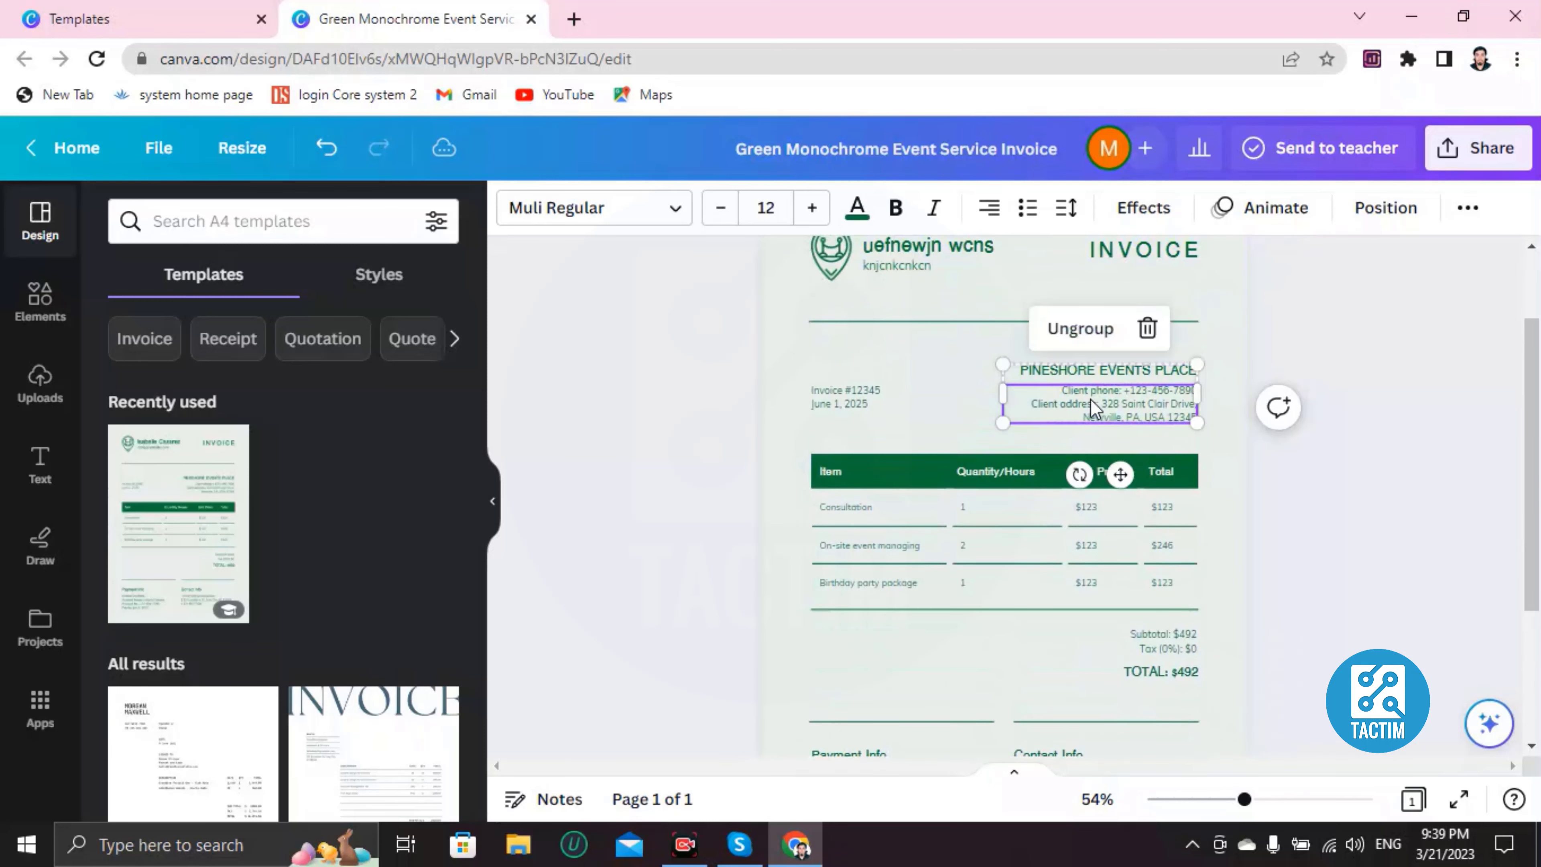
pyautogui.doubleClick(1086, 392)
pyautogui.click(1046, 425)
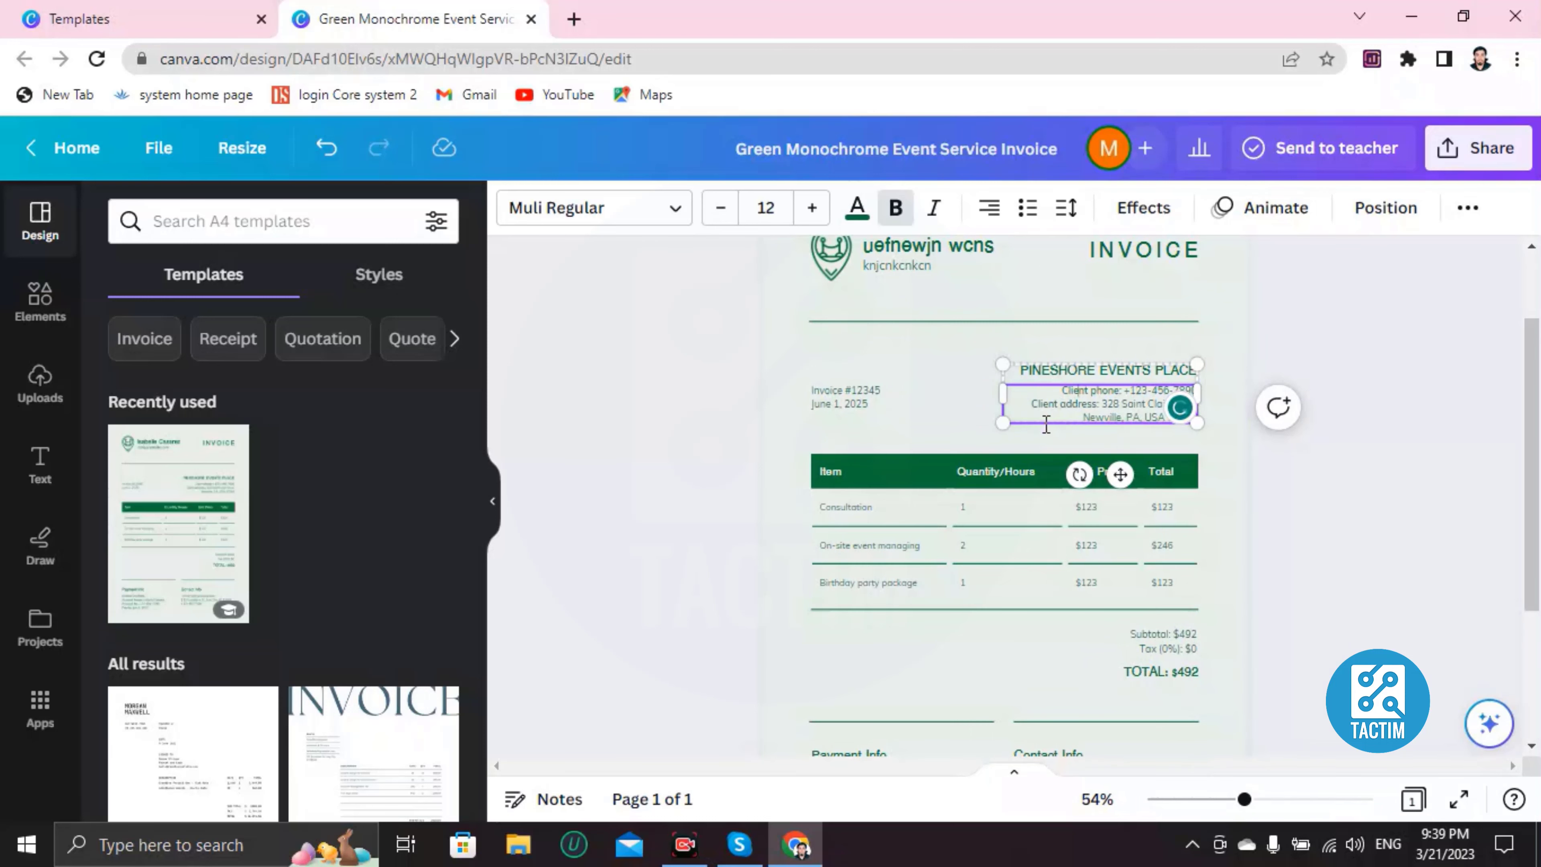
pyautogui.click(956, 408)
pyautogui.click(967, 402)
pyautogui.scroll(4, 1010, 393)
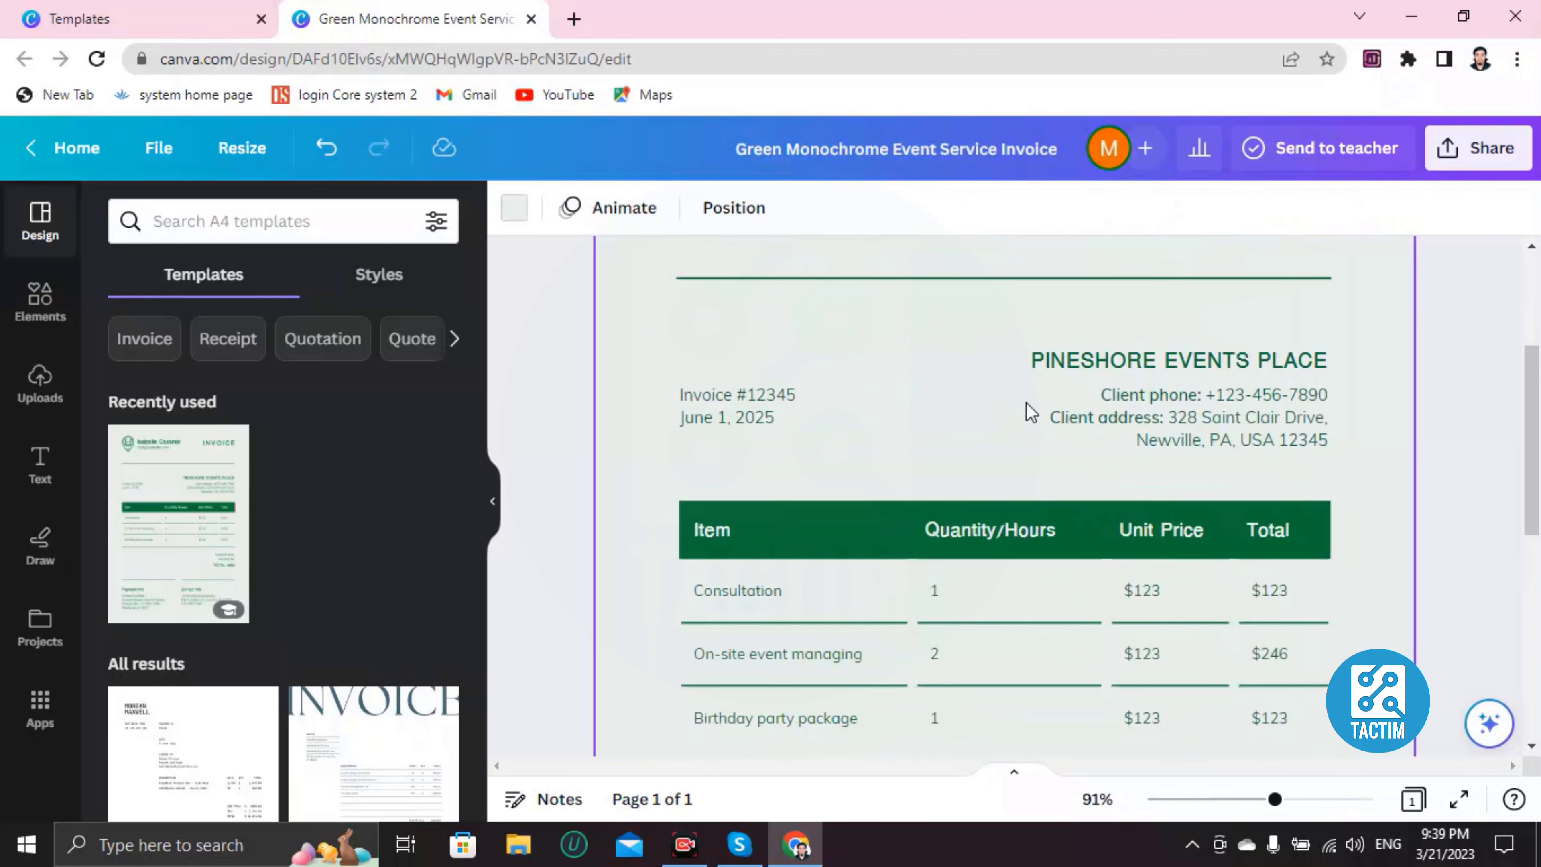
pyautogui.doubleClick(1227, 398)
pyautogui.click(1219, 393)
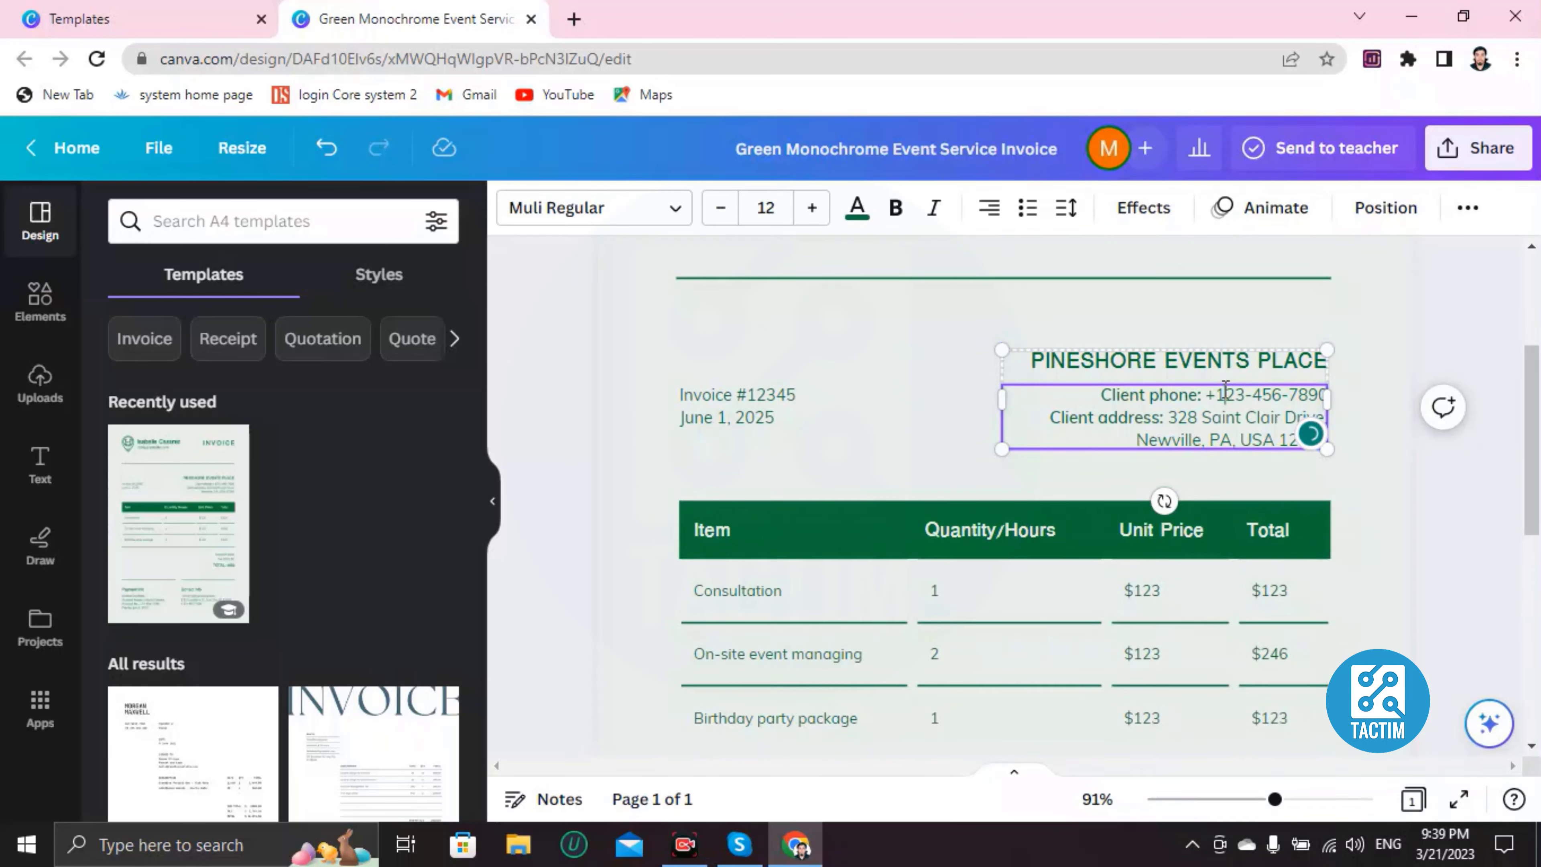
pyautogui.moveTo(1238, 389); pyautogui.dragTo(1310, 399)
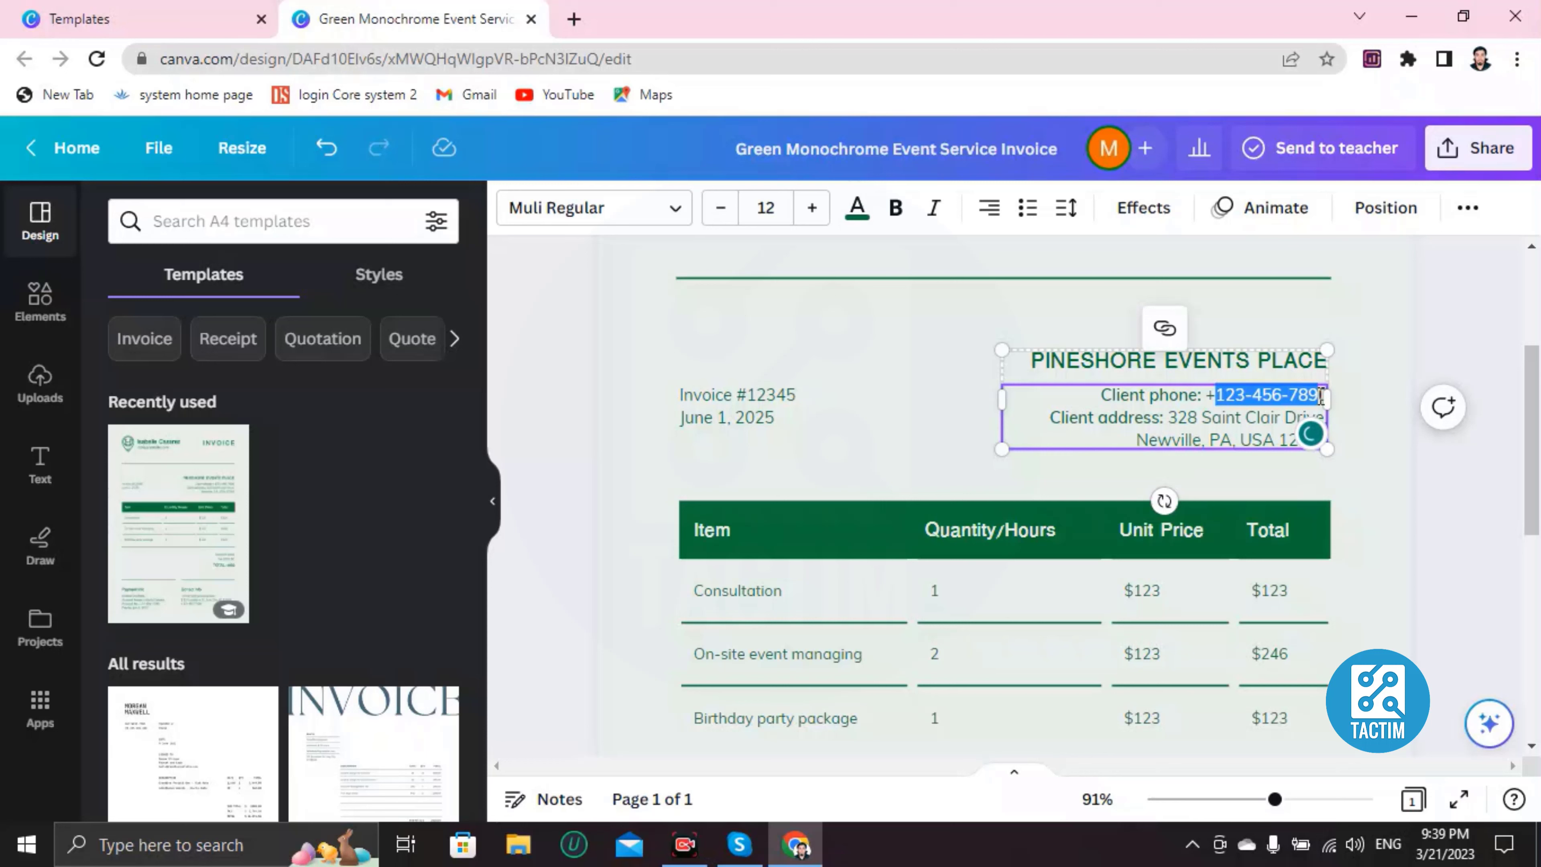
pyautogui.press('BackSpace')
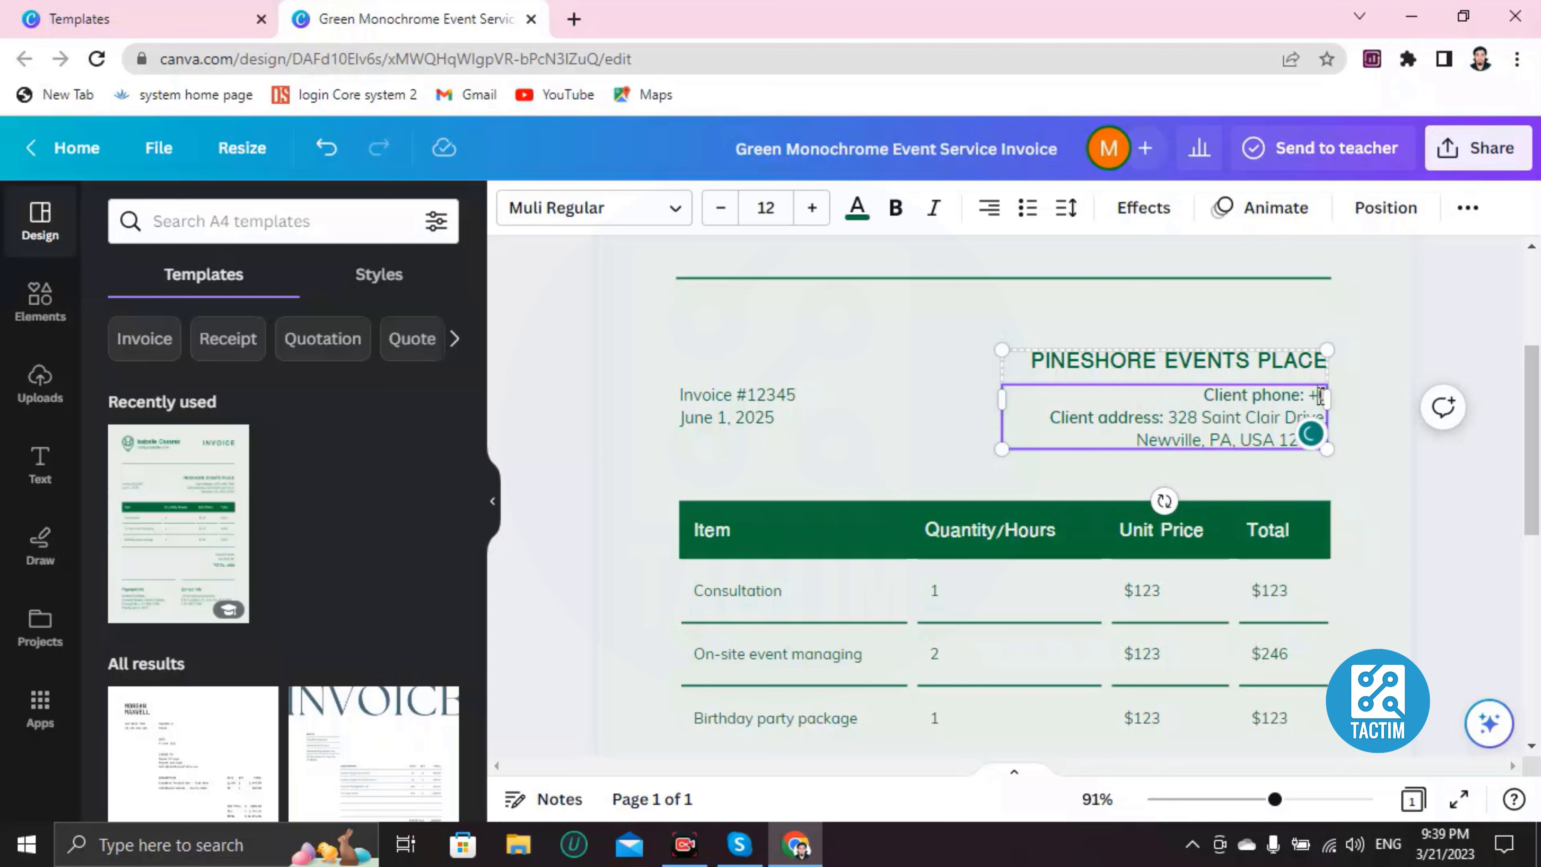
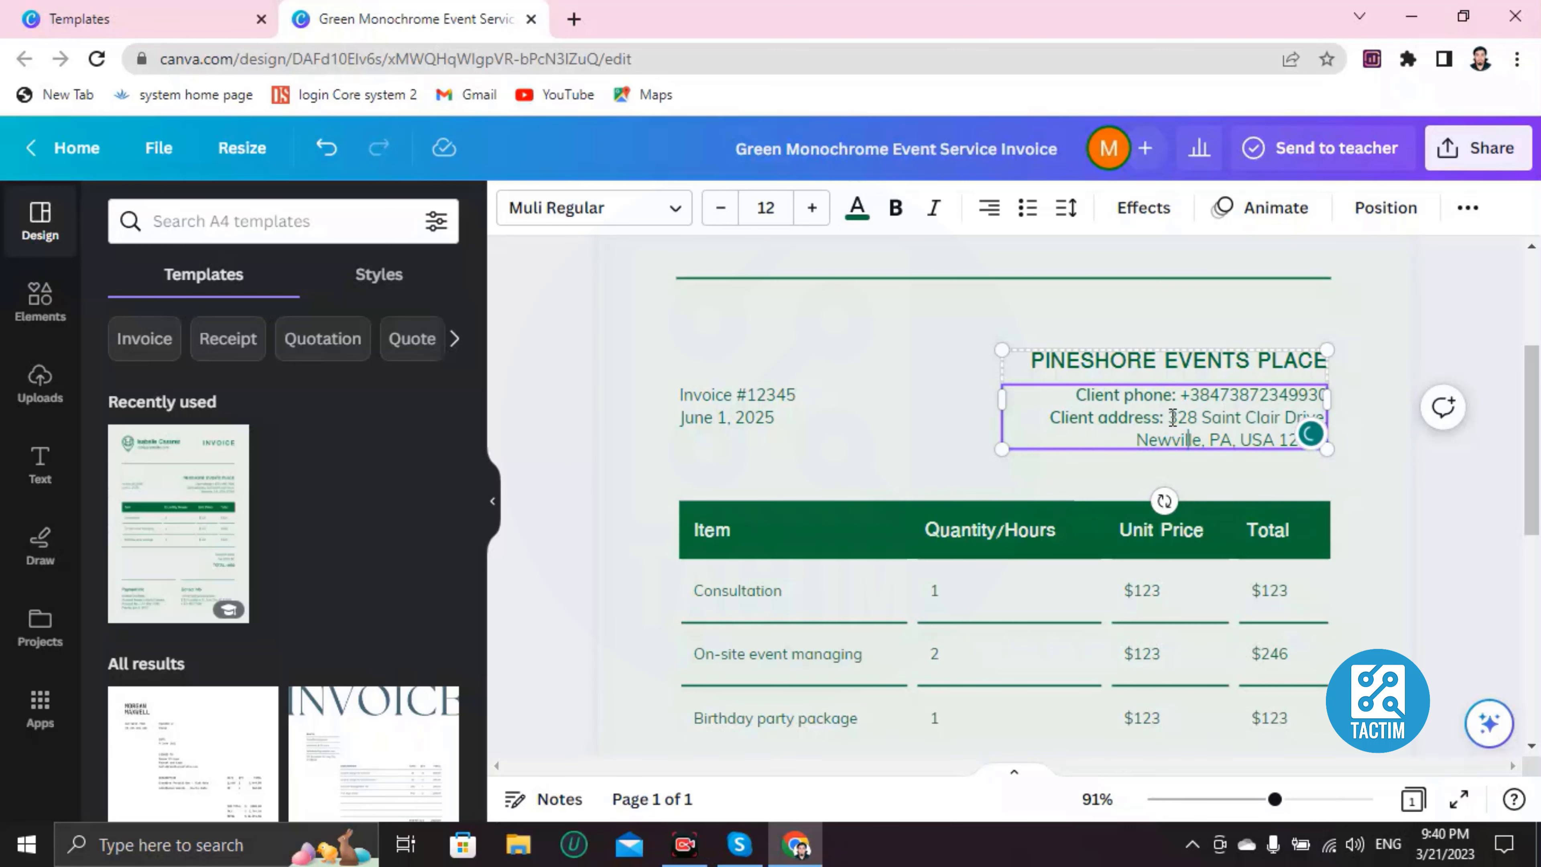
# Step: Delete the old client address and turn off the Grammarly popups
pyautogui.moveTo(1171, 417); pyautogui.dragTo(1306, 454)
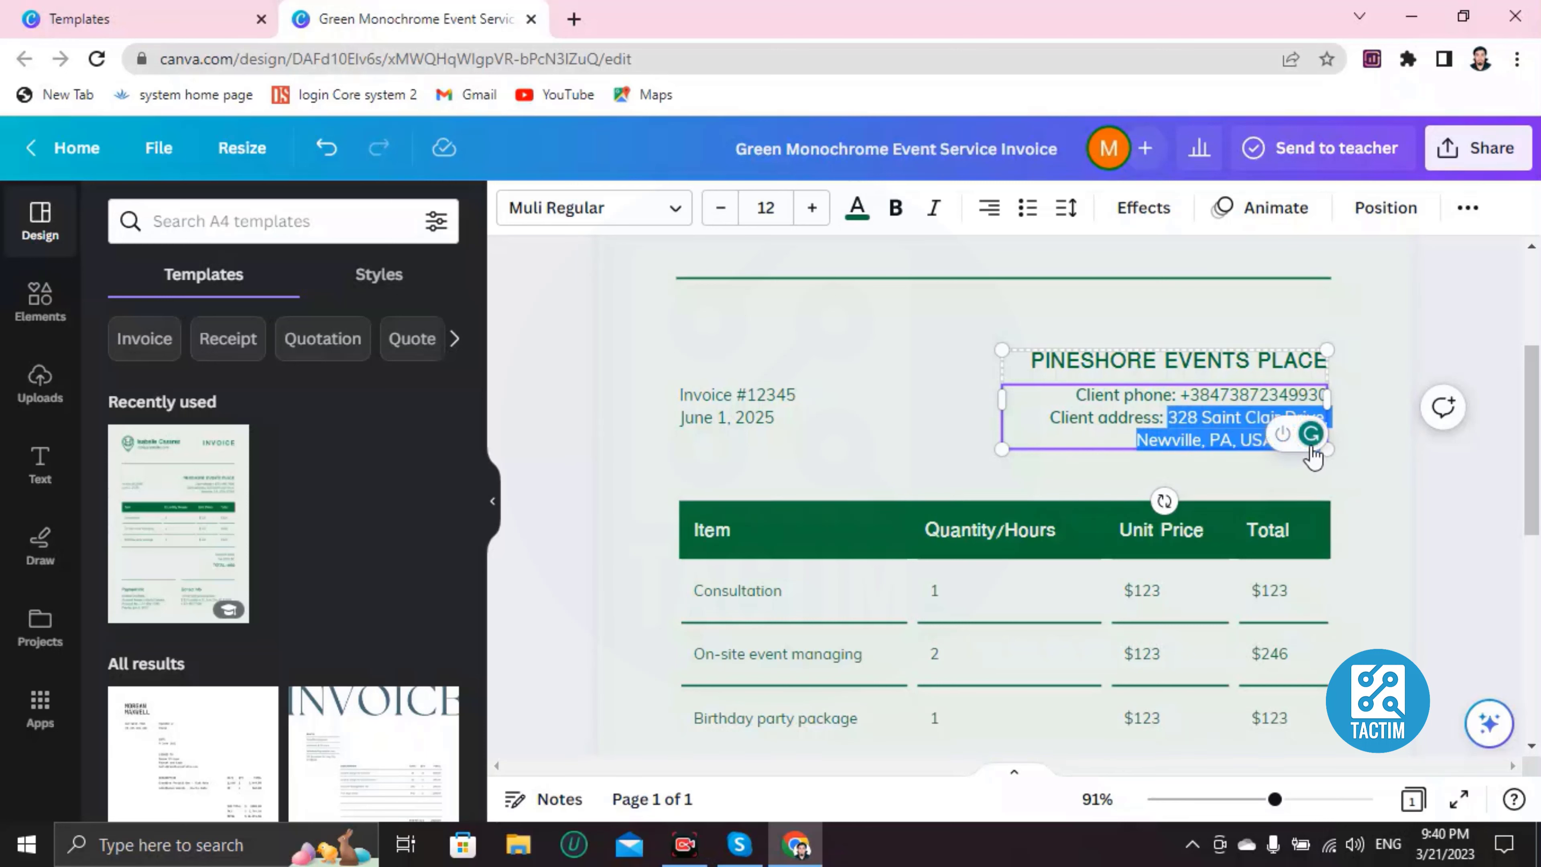
pyautogui.press('BackSpace')
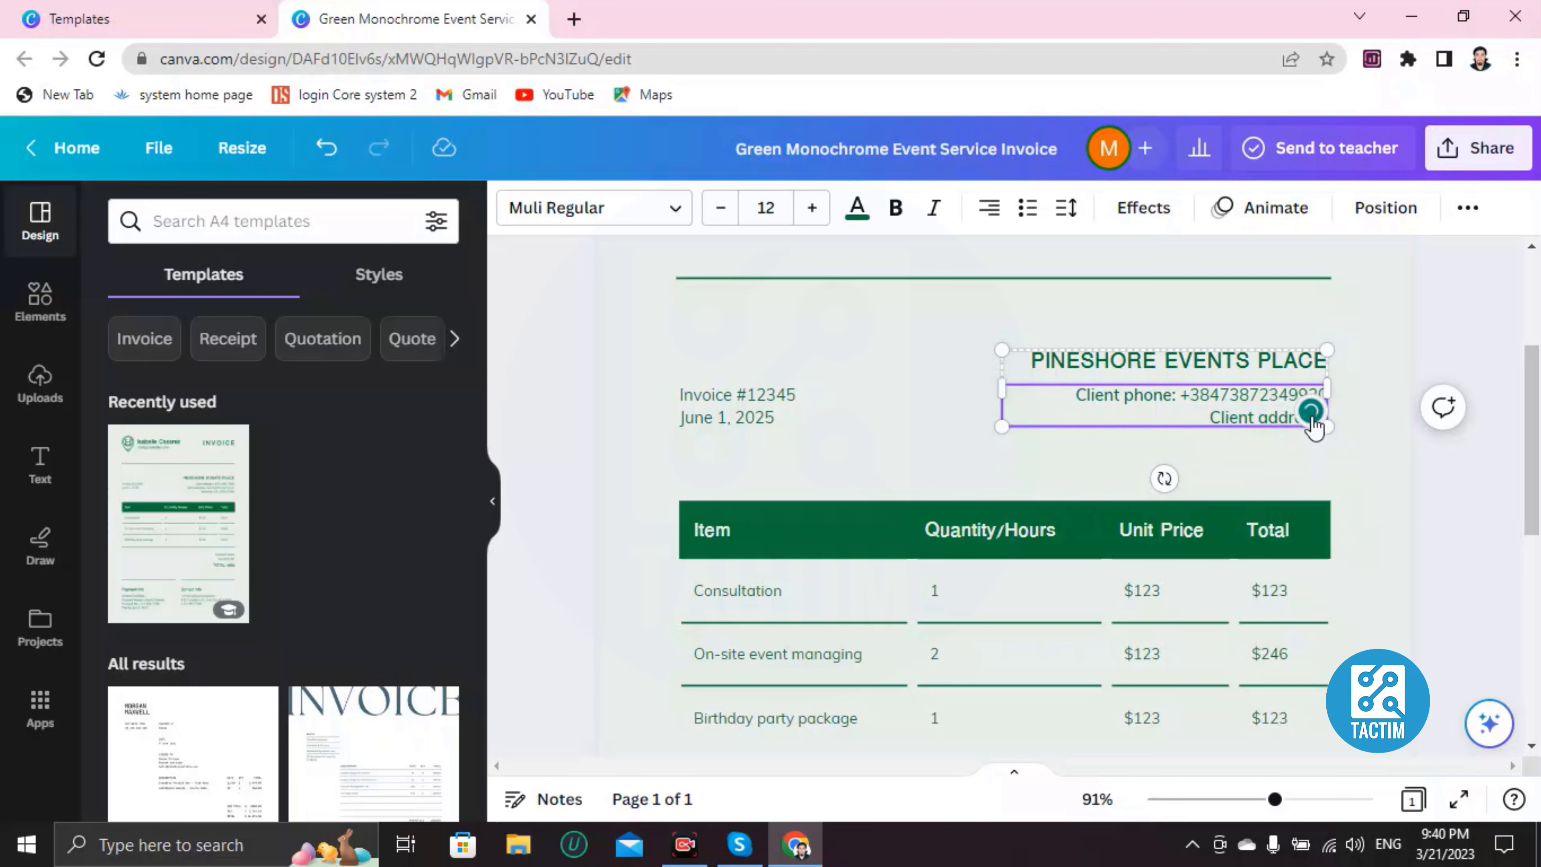
pyautogui.click(1307, 414)
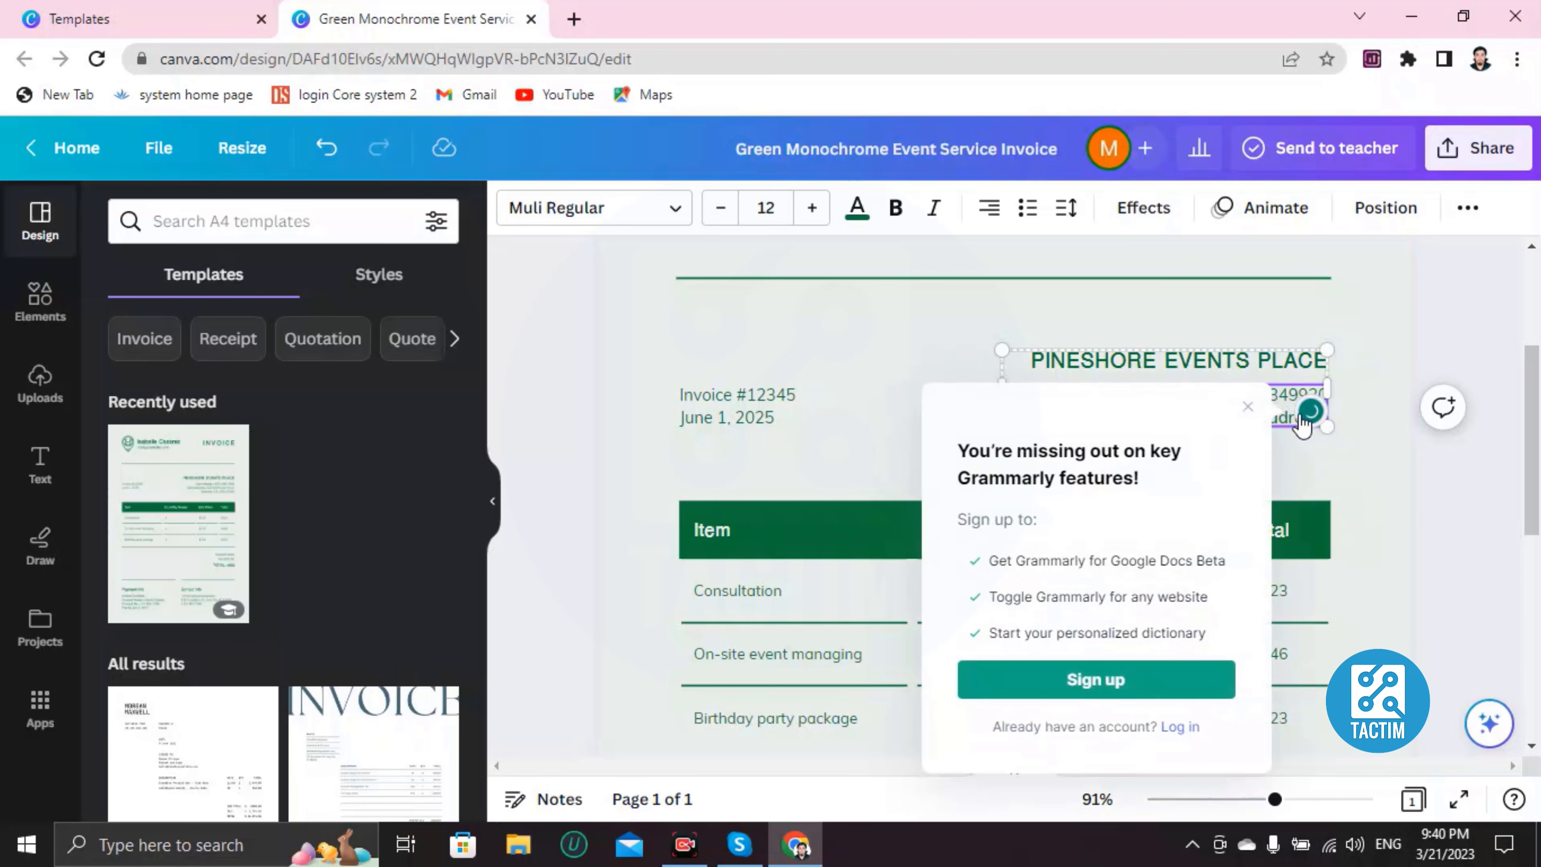
pyautogui.click(1247, 406)
pyautogui.click(1282, 412)
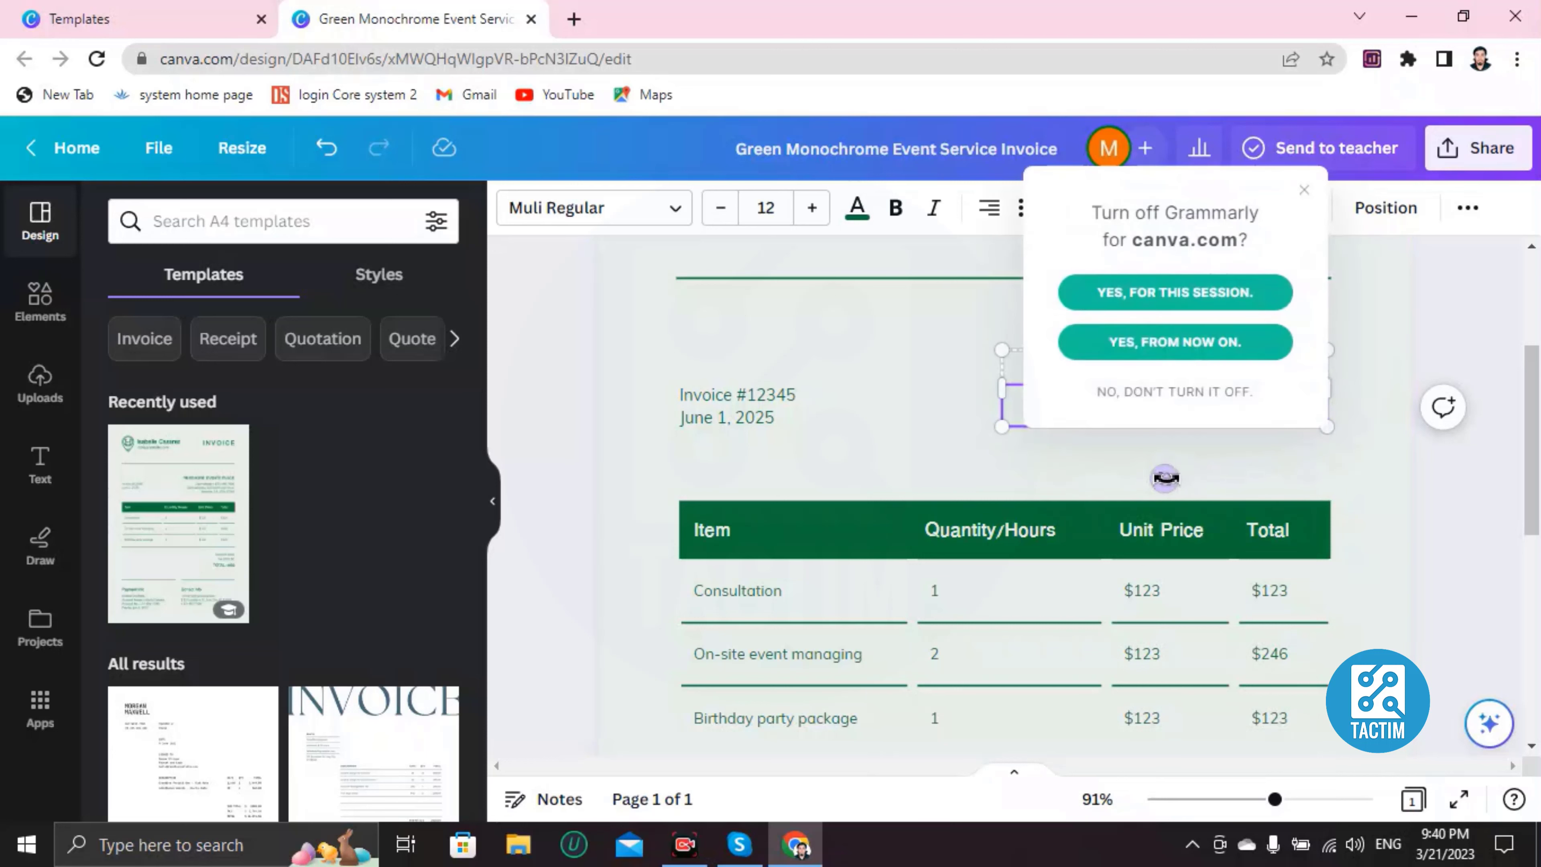
pyautogui.click(1171, 294)
# Step: Type ': colifornmia usa' after the 'Client address' label
pyautogui.click(1282, 416)
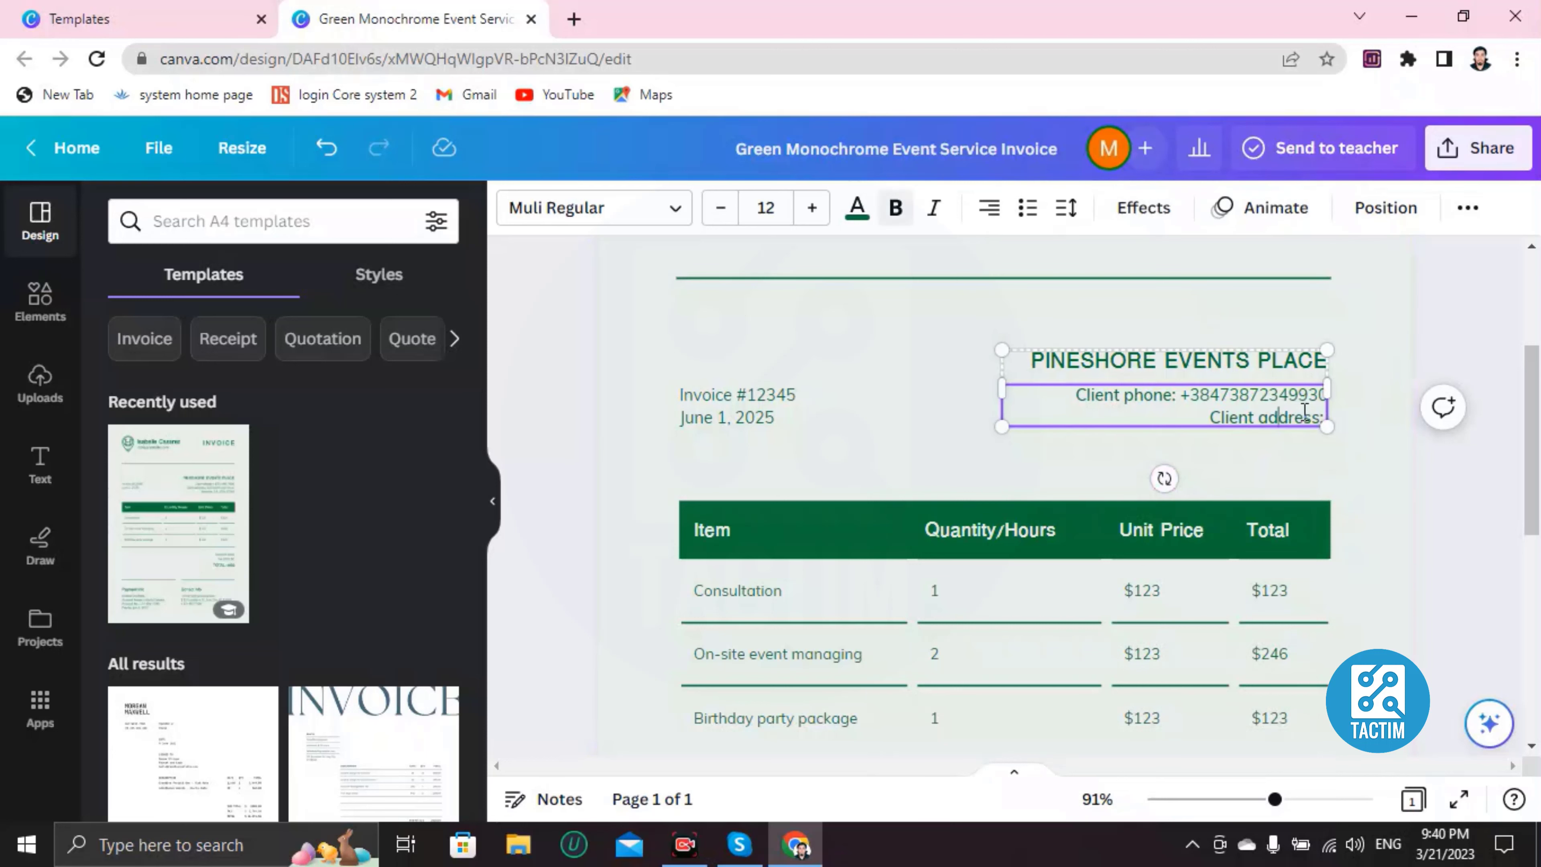
pyautogui.click(1317, 416)
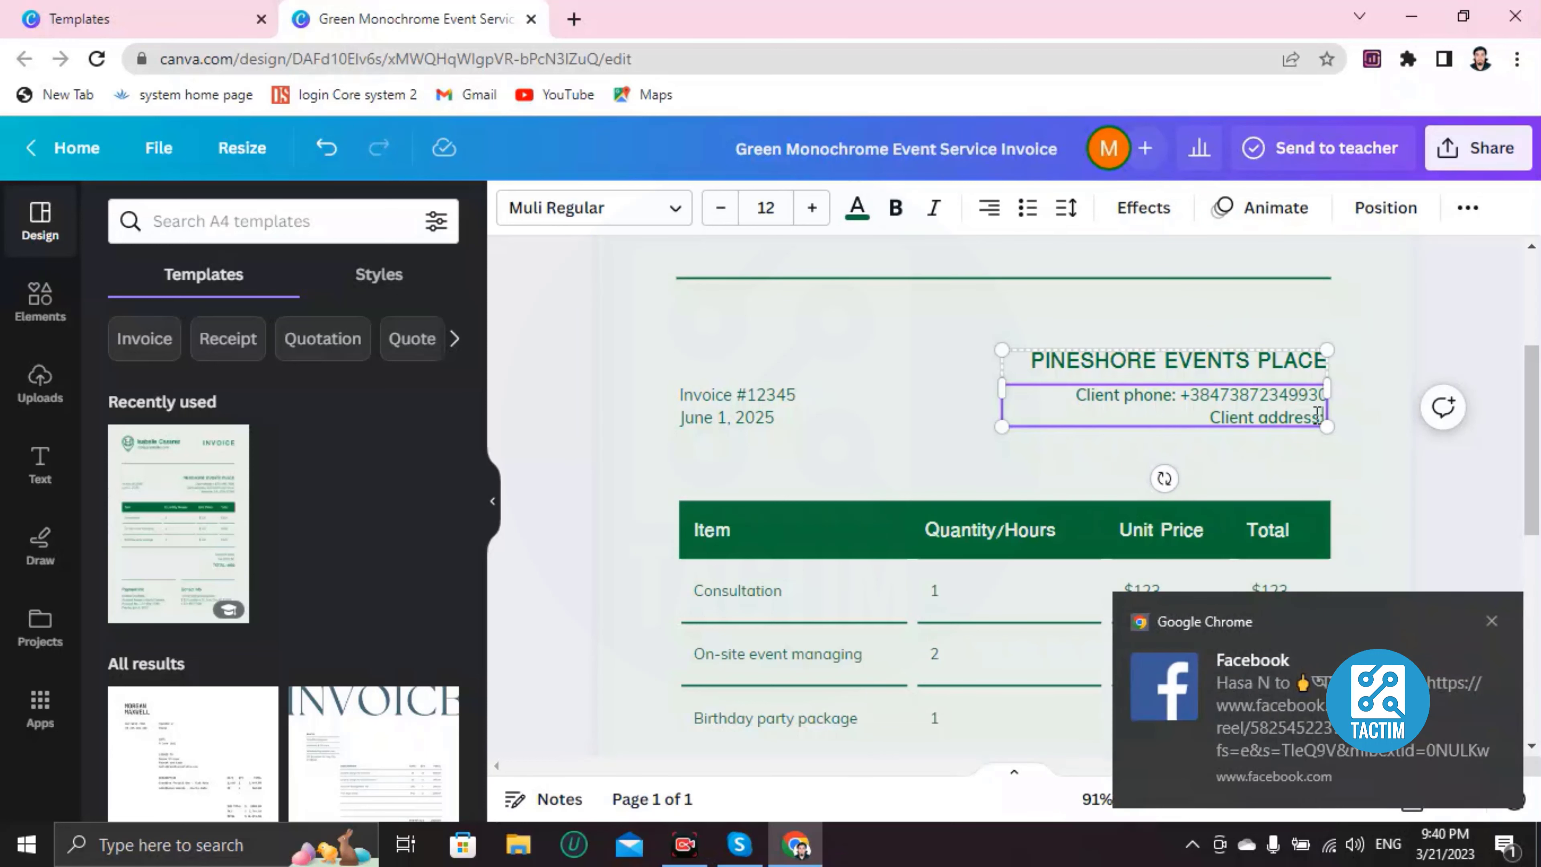
pyautogui.click(1491, 624)
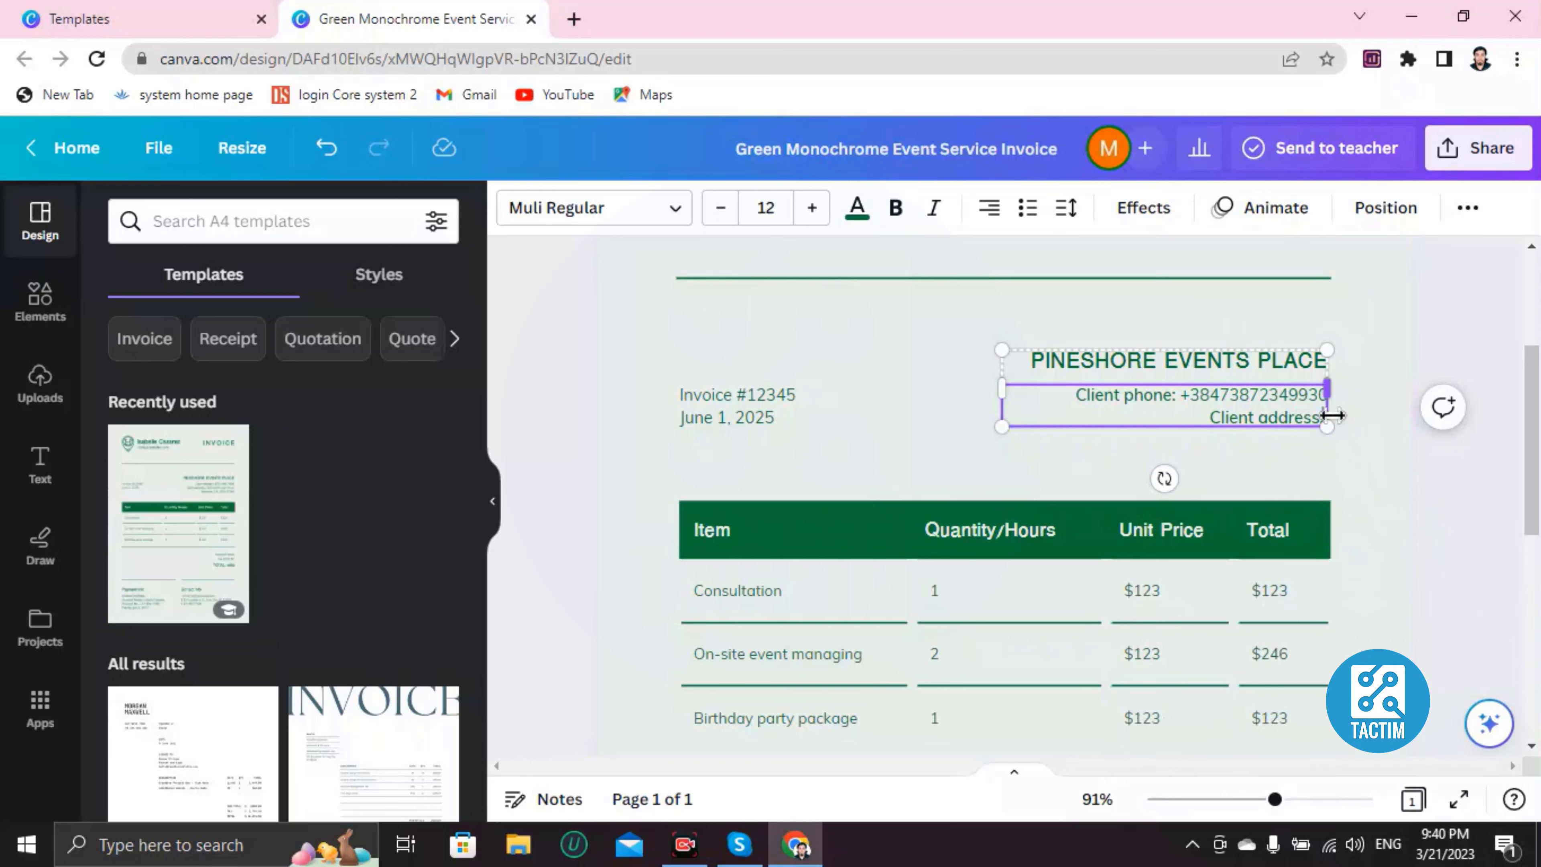
pyautogui.write(':')
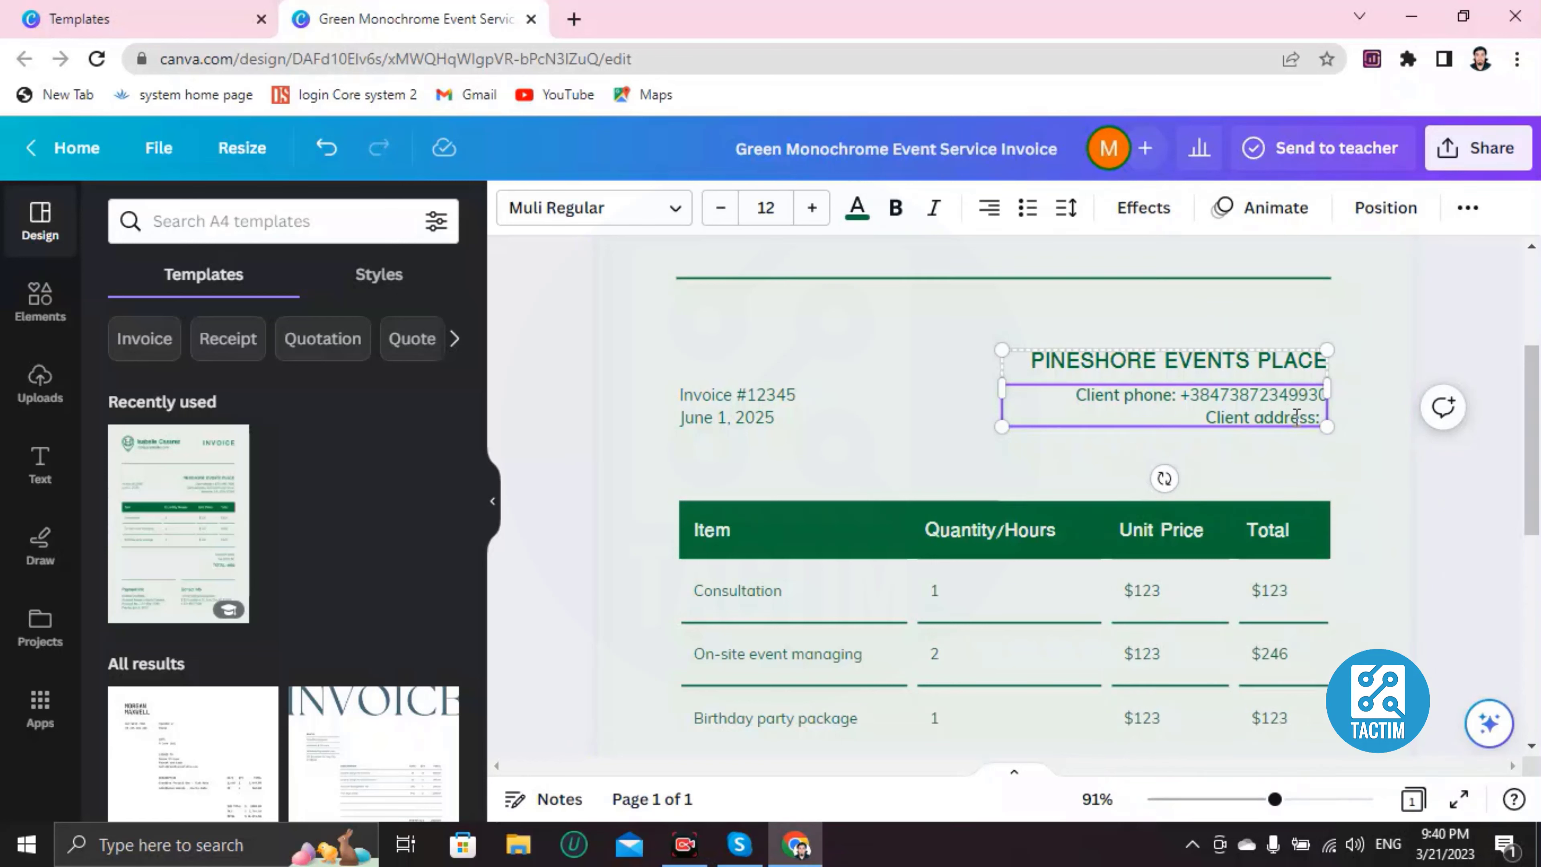
pyautogui.write(' col')
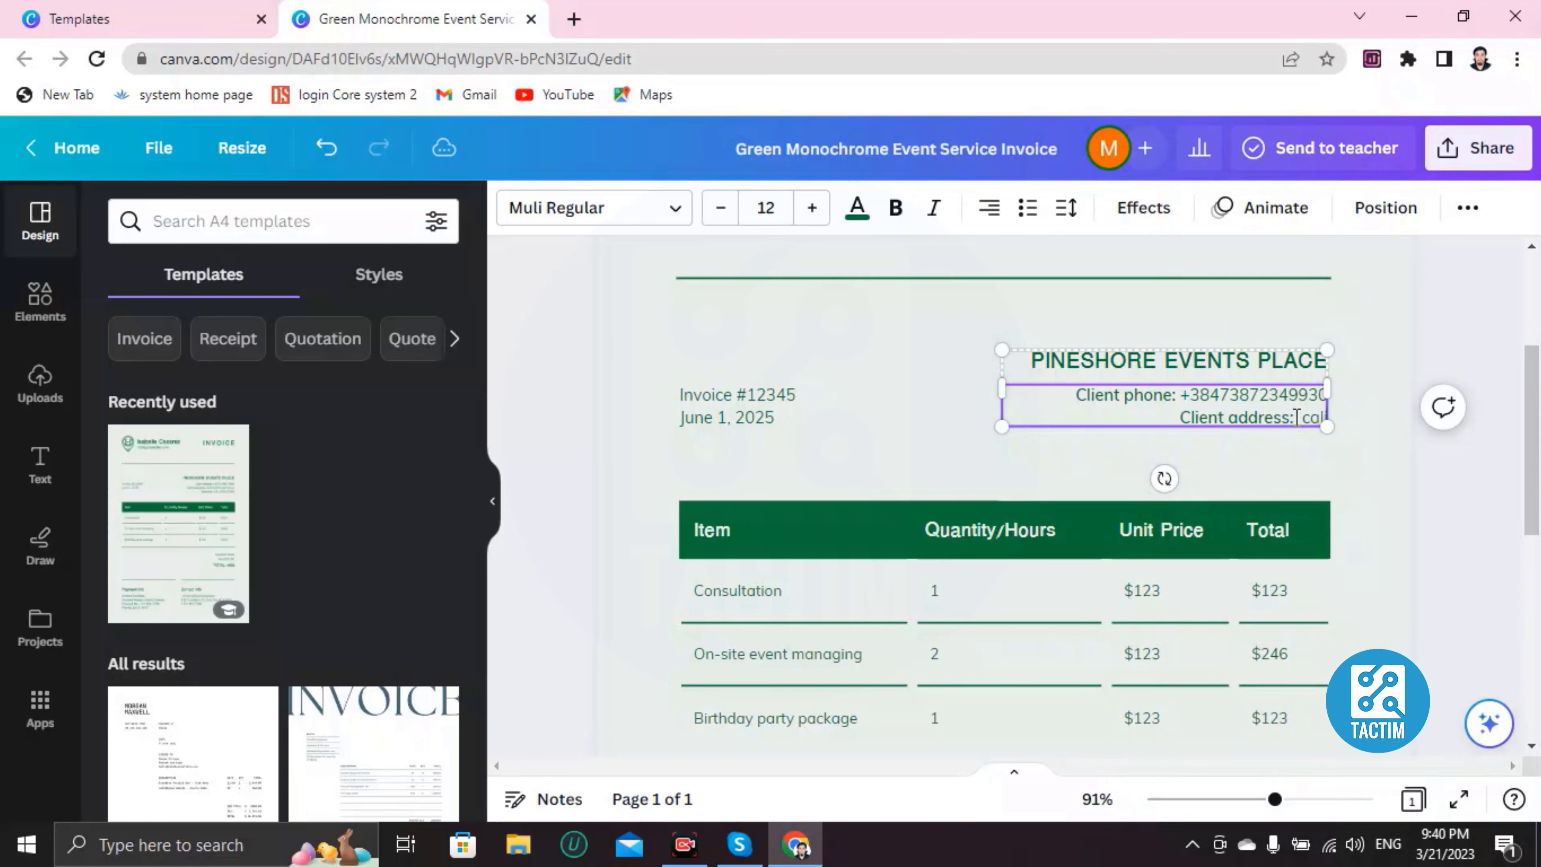
pyautogui.write('ifornmia usa')
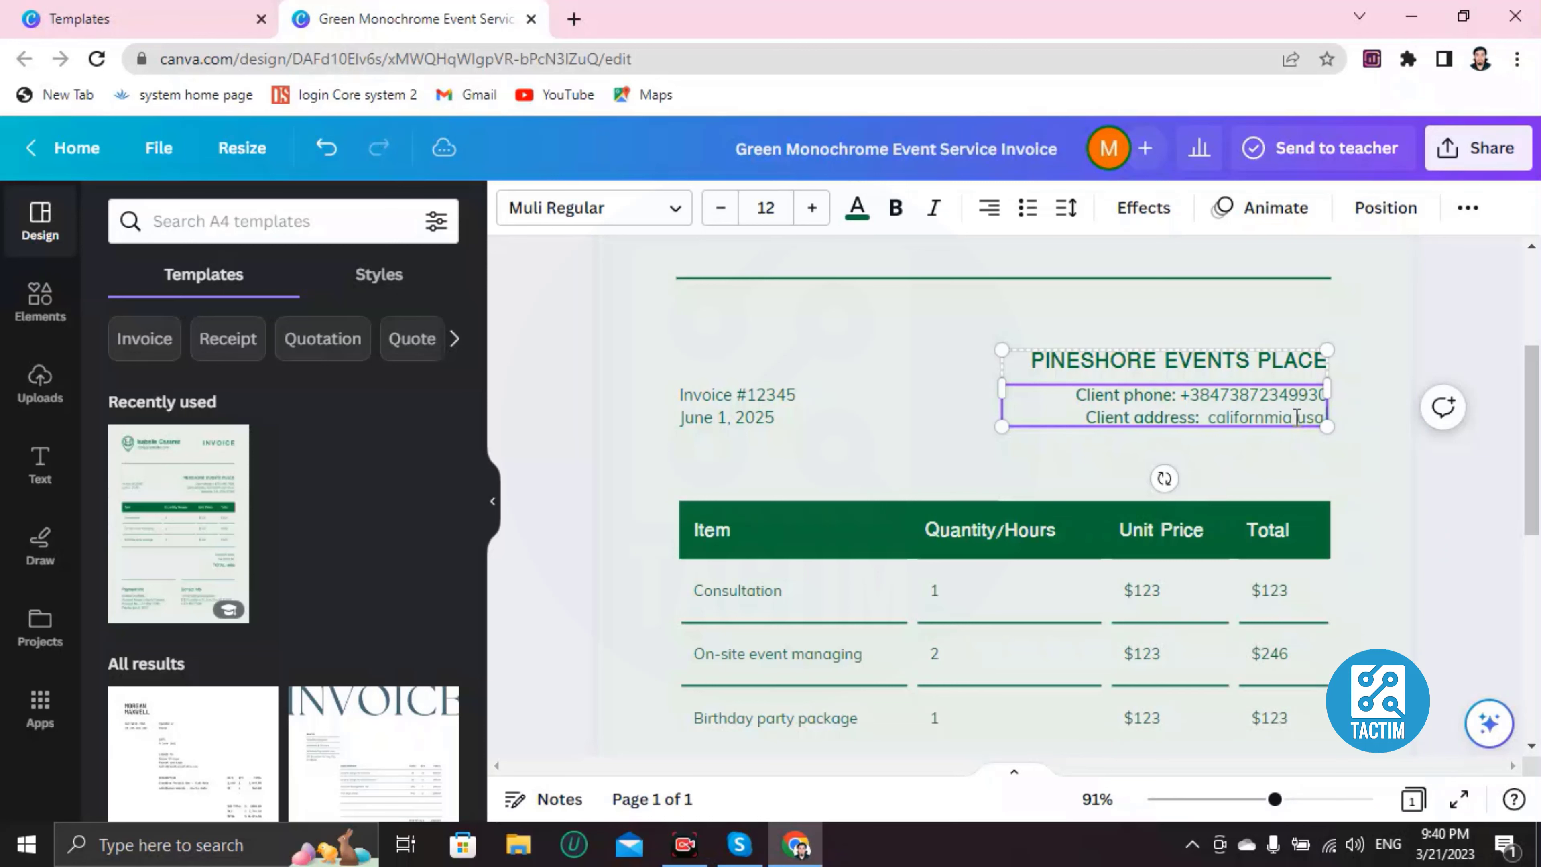
pyautogui.scroll(-4, 956, 459)
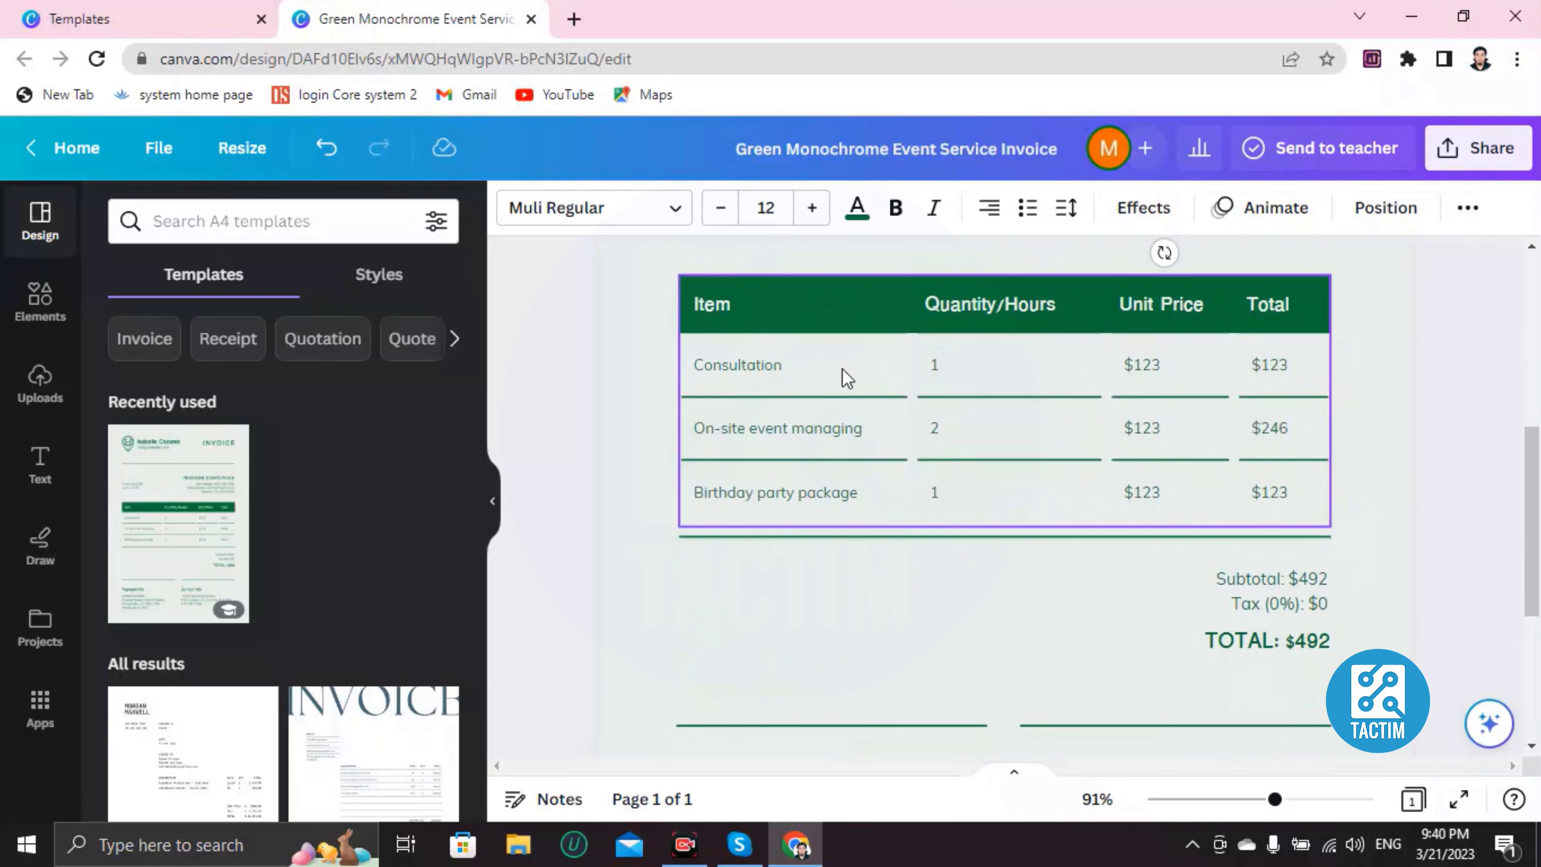
pyautogui.click(779, 312)
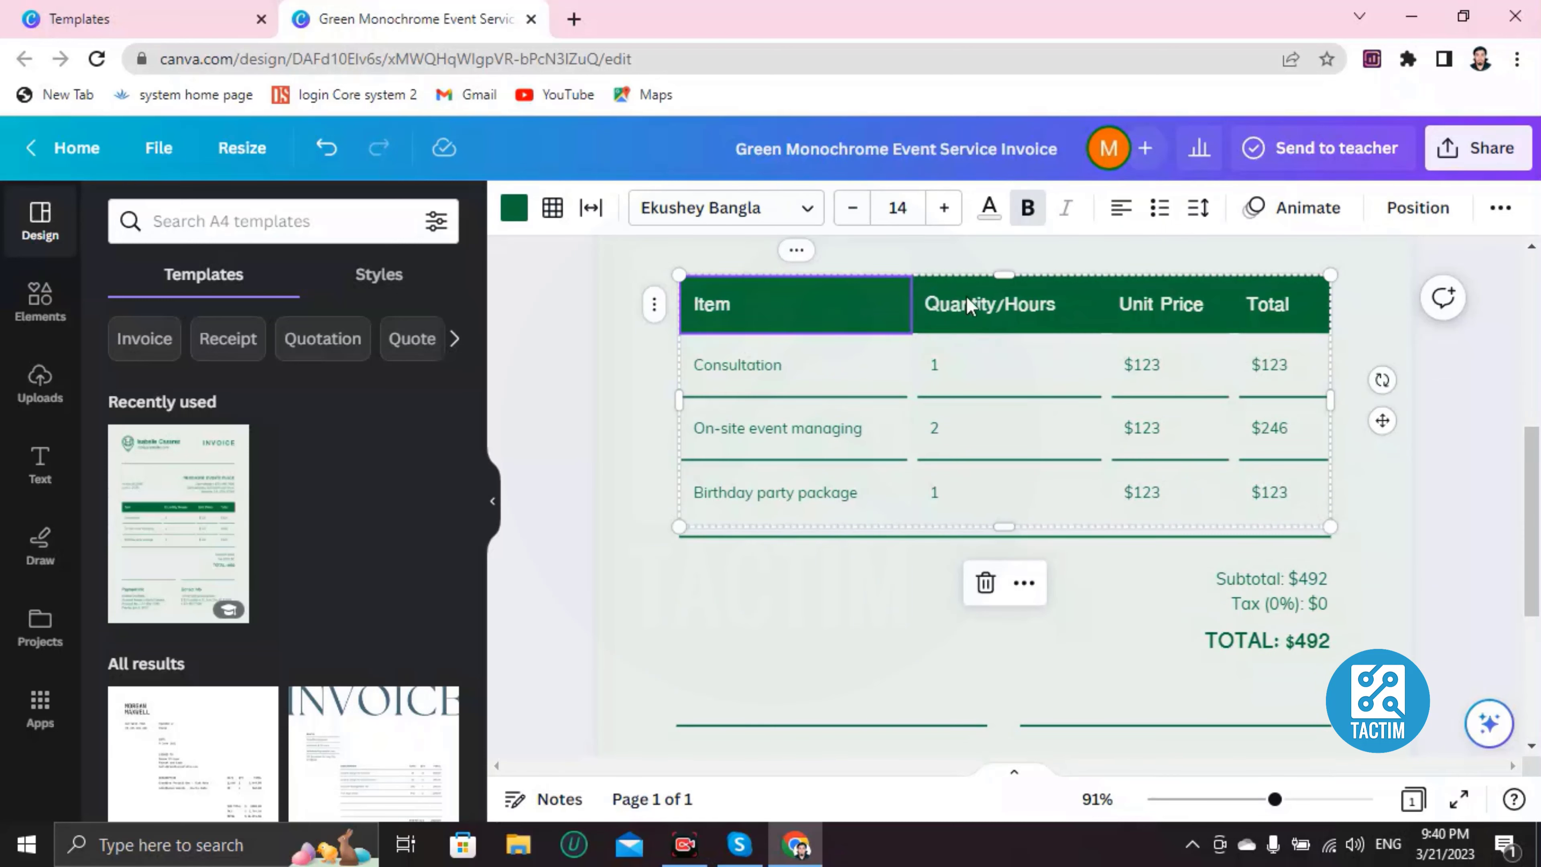
pyautogui.click(788, 307)
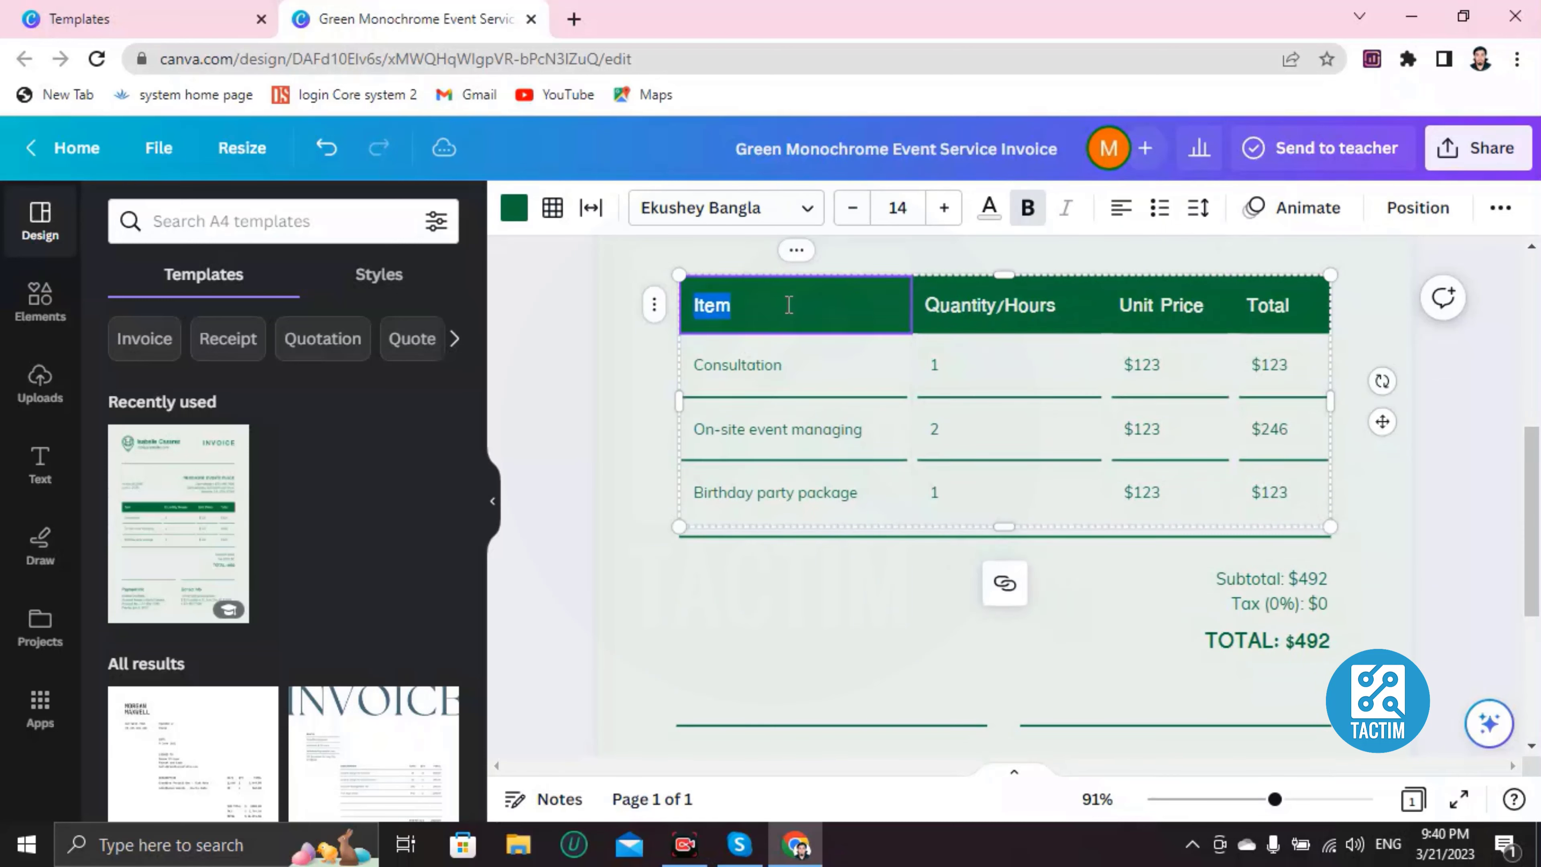
pyautogui.click(846, 298)
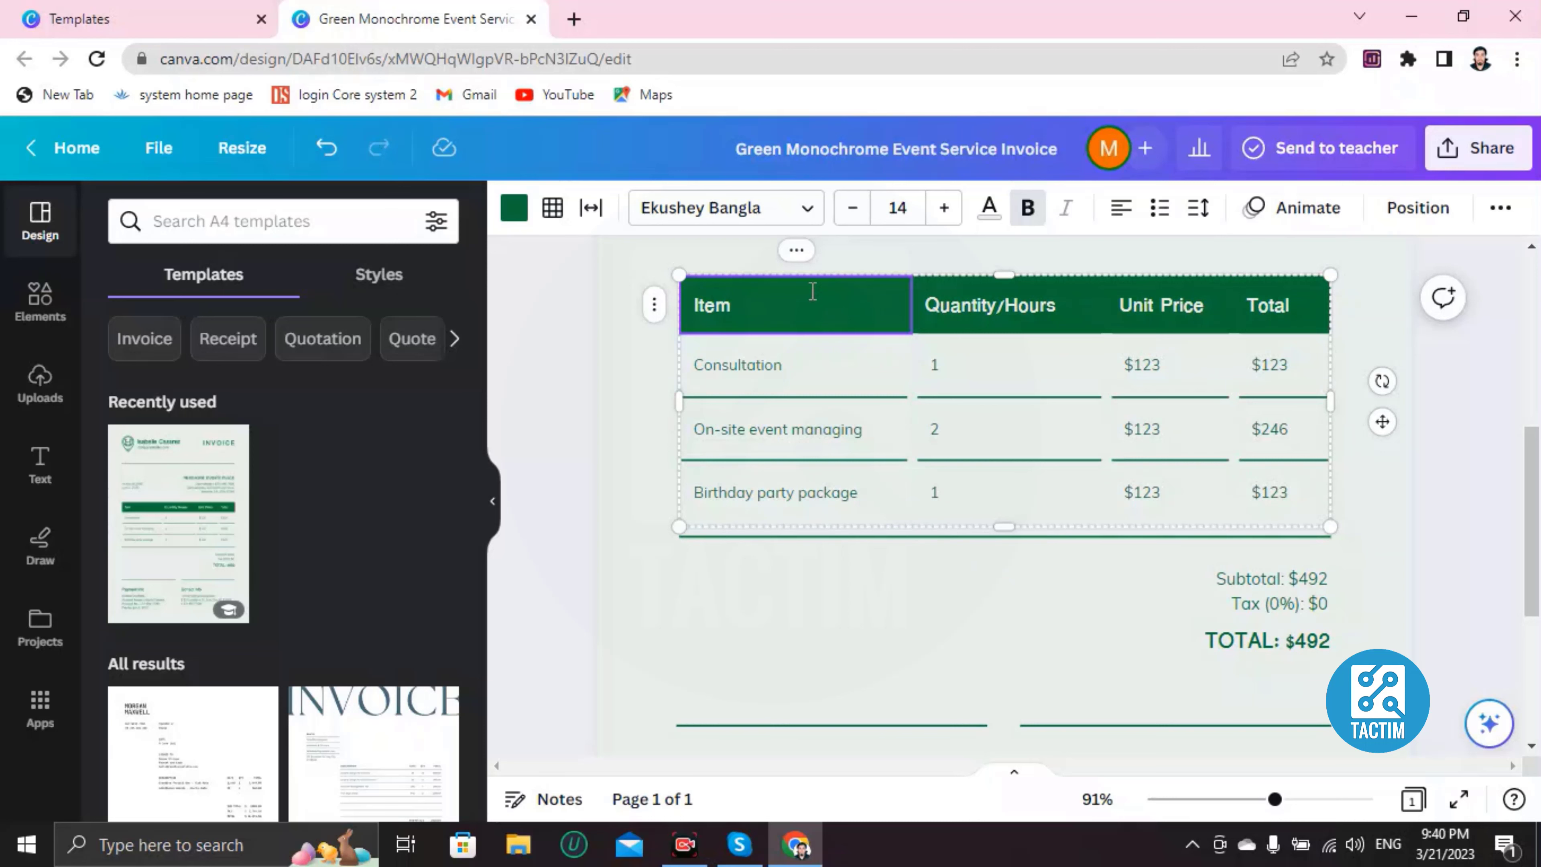
pyautogui.click(519, 220)
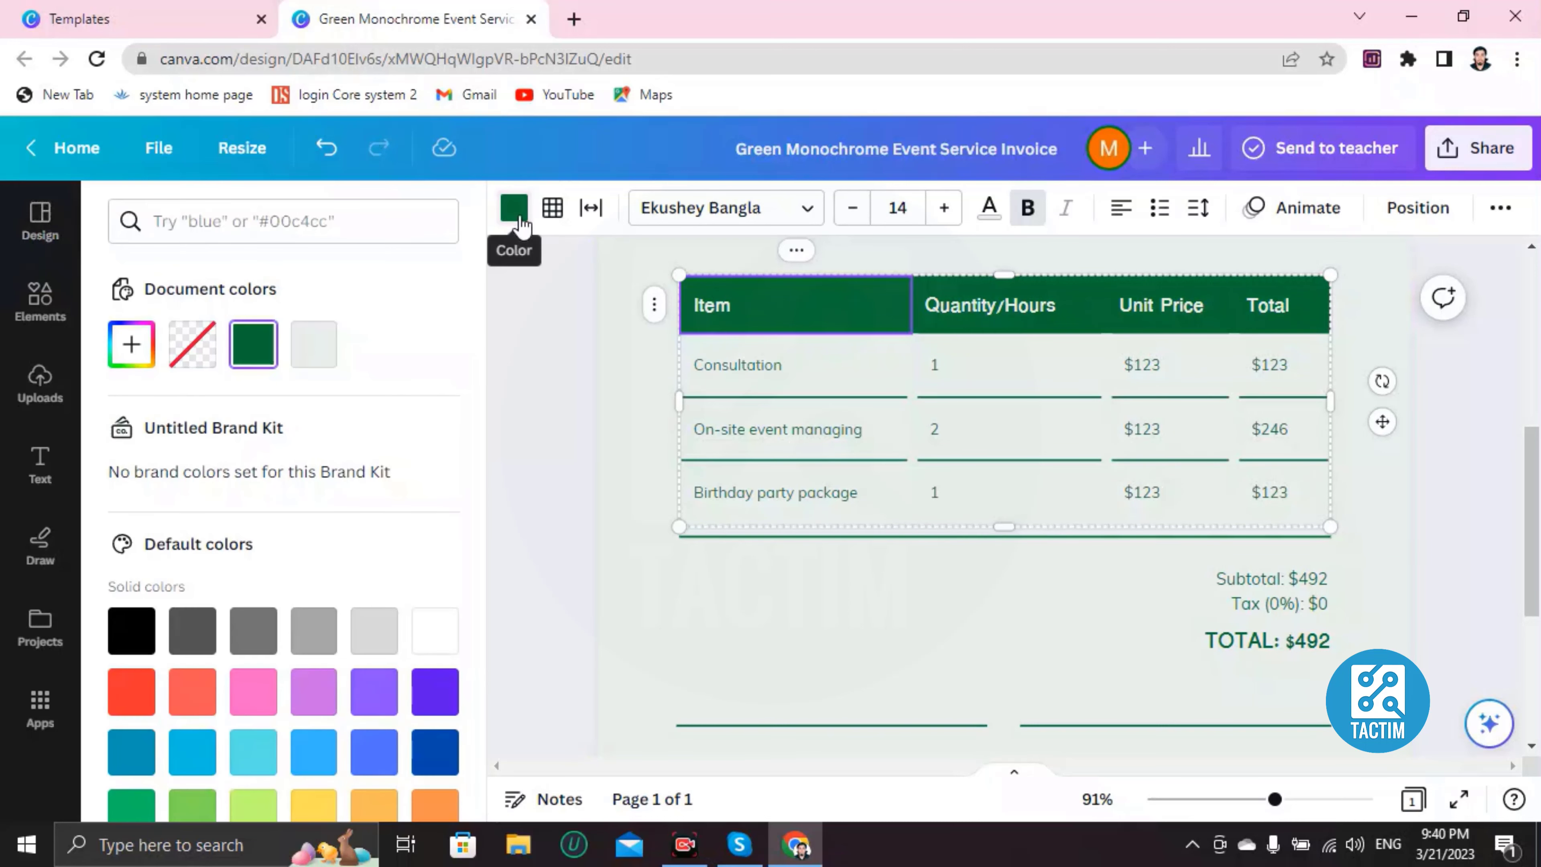
pyautogui.scroll(-4, 202, 607)
pyautogui.scroll(-1, 202, 607)
pyautogui.click(435, 367)
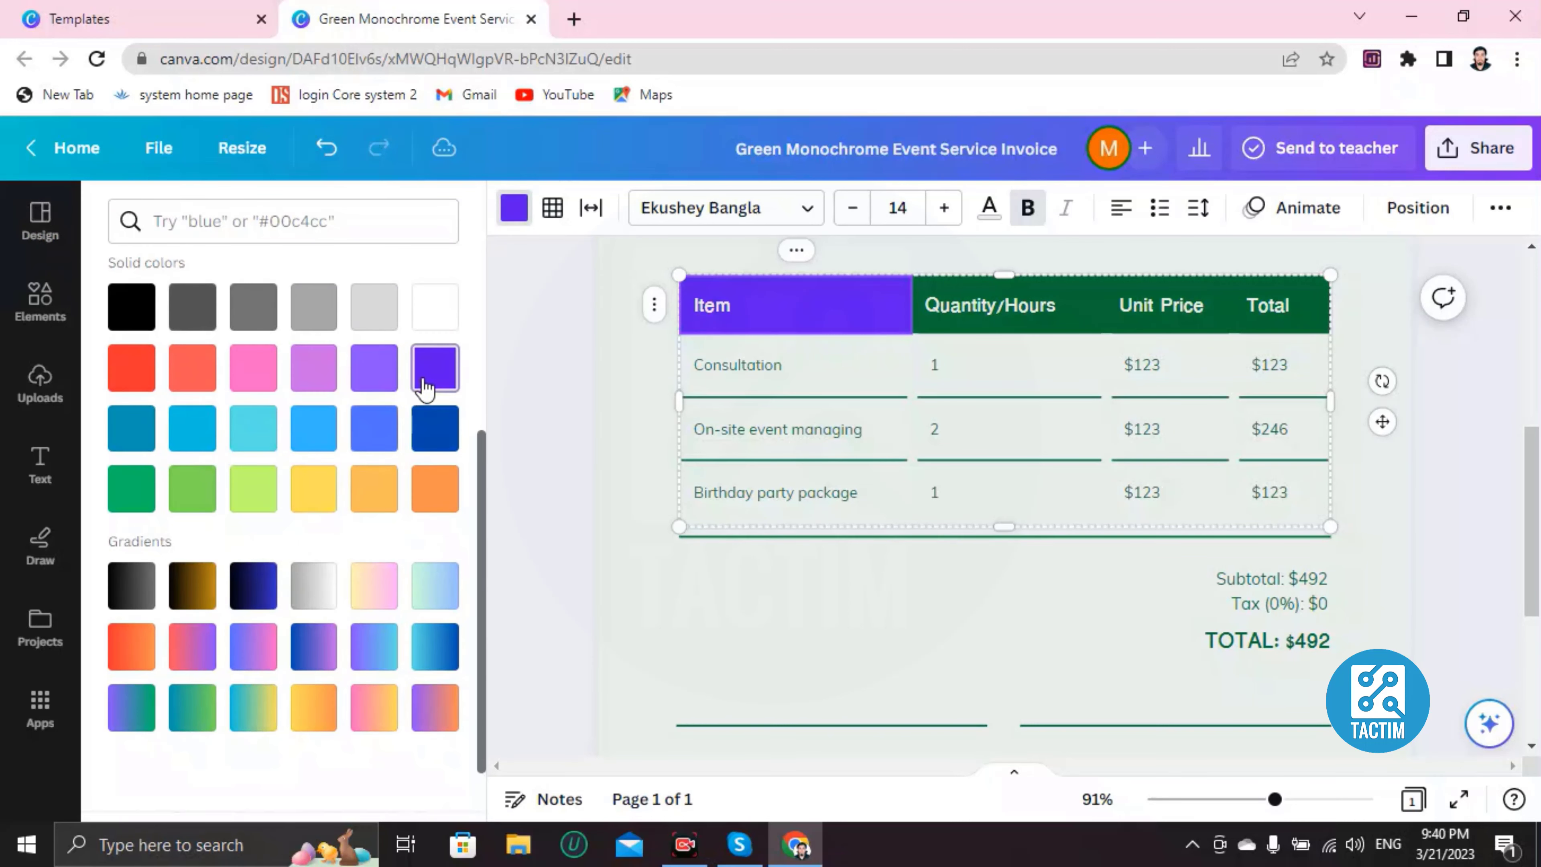
pyautogui.click(313, 428)
pyautogui.click(203, 585)
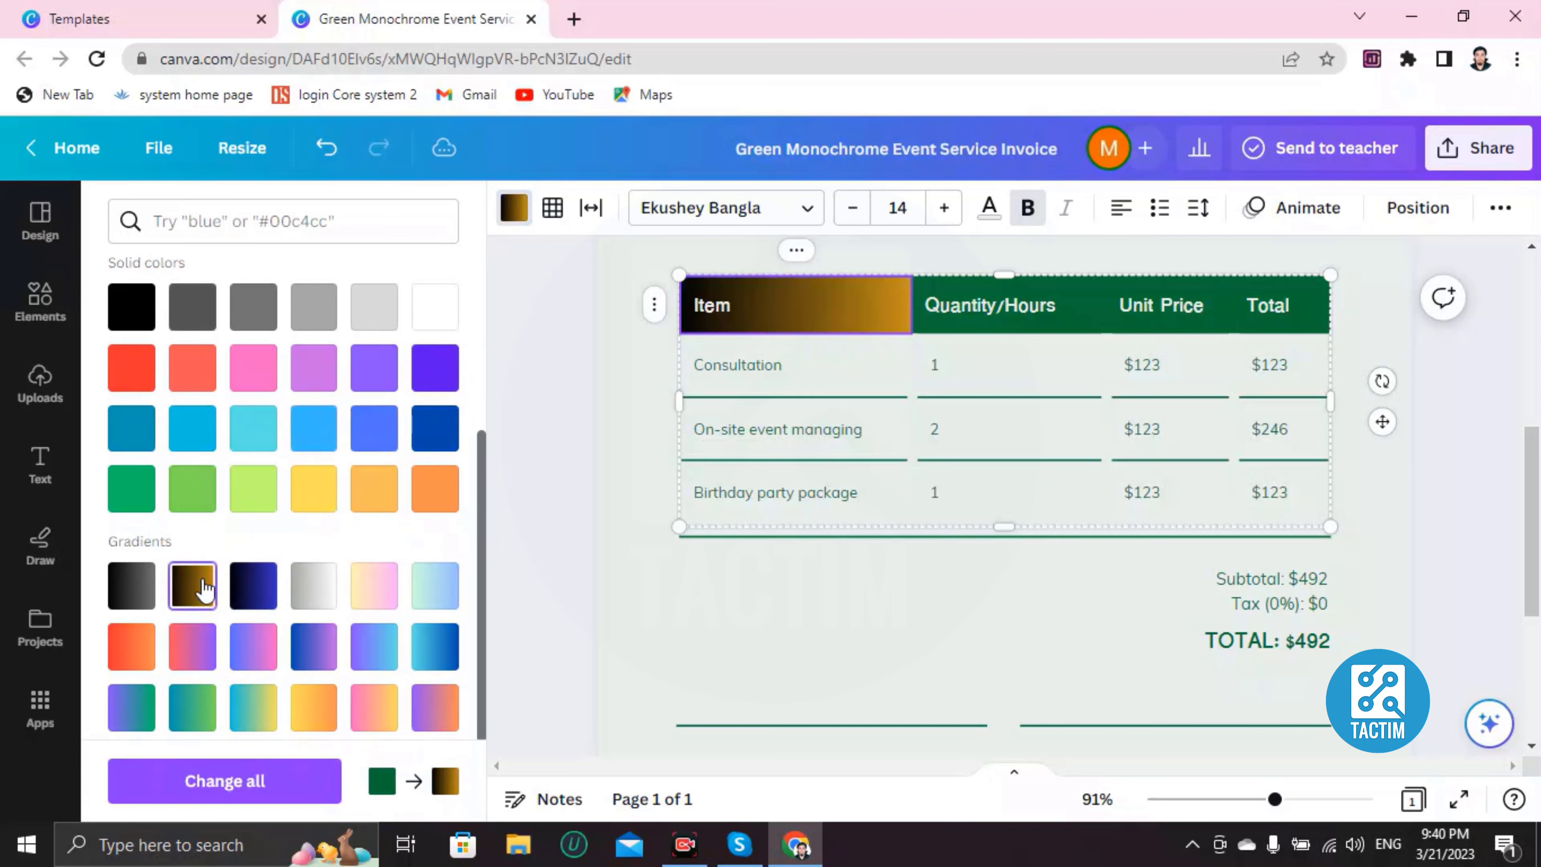
pyautogui.click(131, 489)
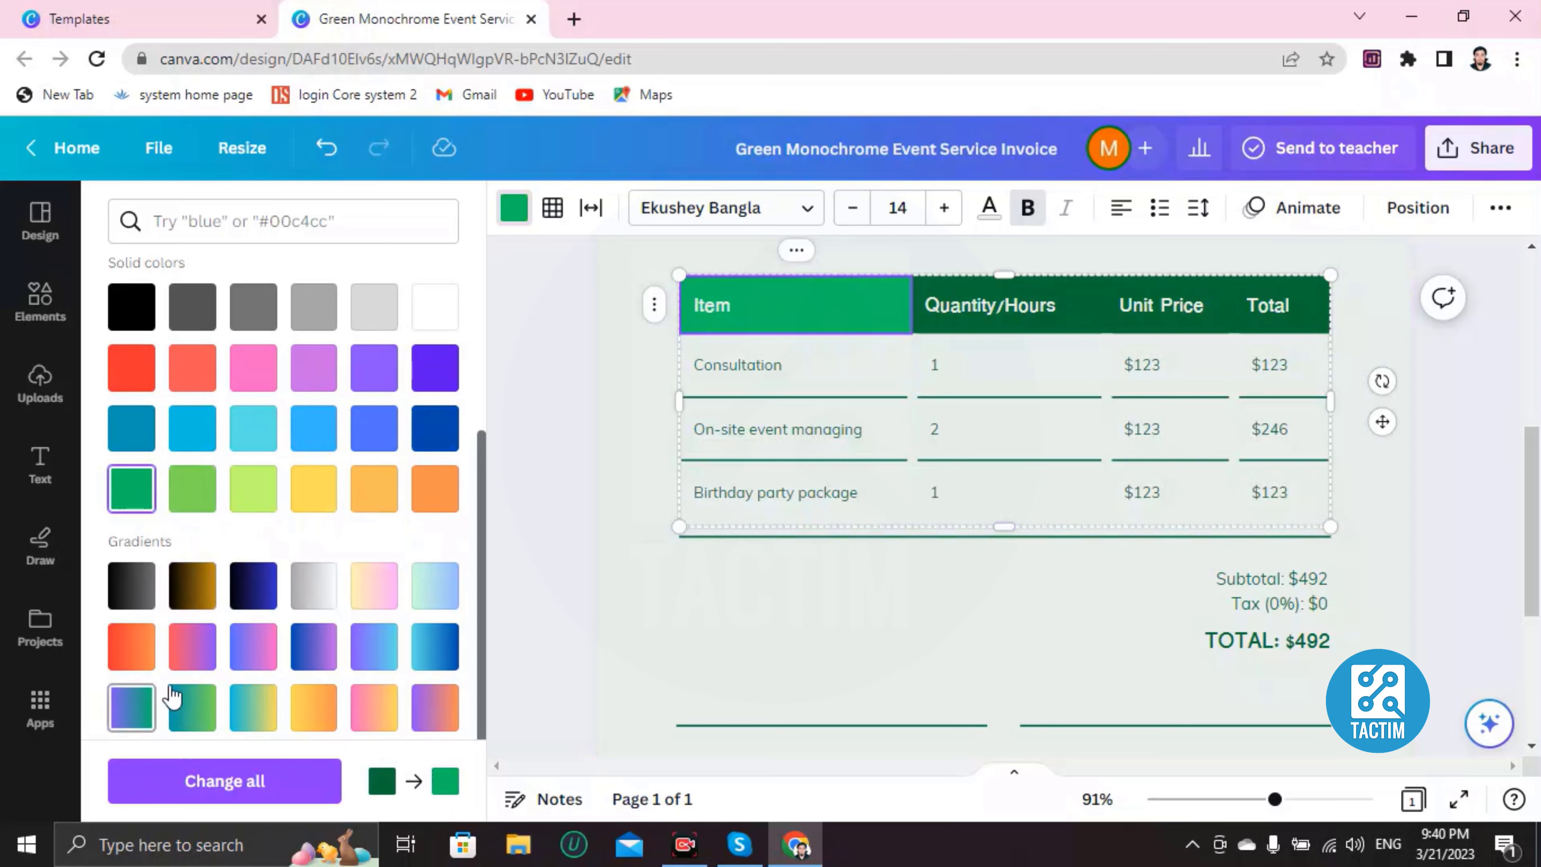
pyautogui.scroll(-2, 164, 677)
pyautogui.scroll(5, 167, 668)
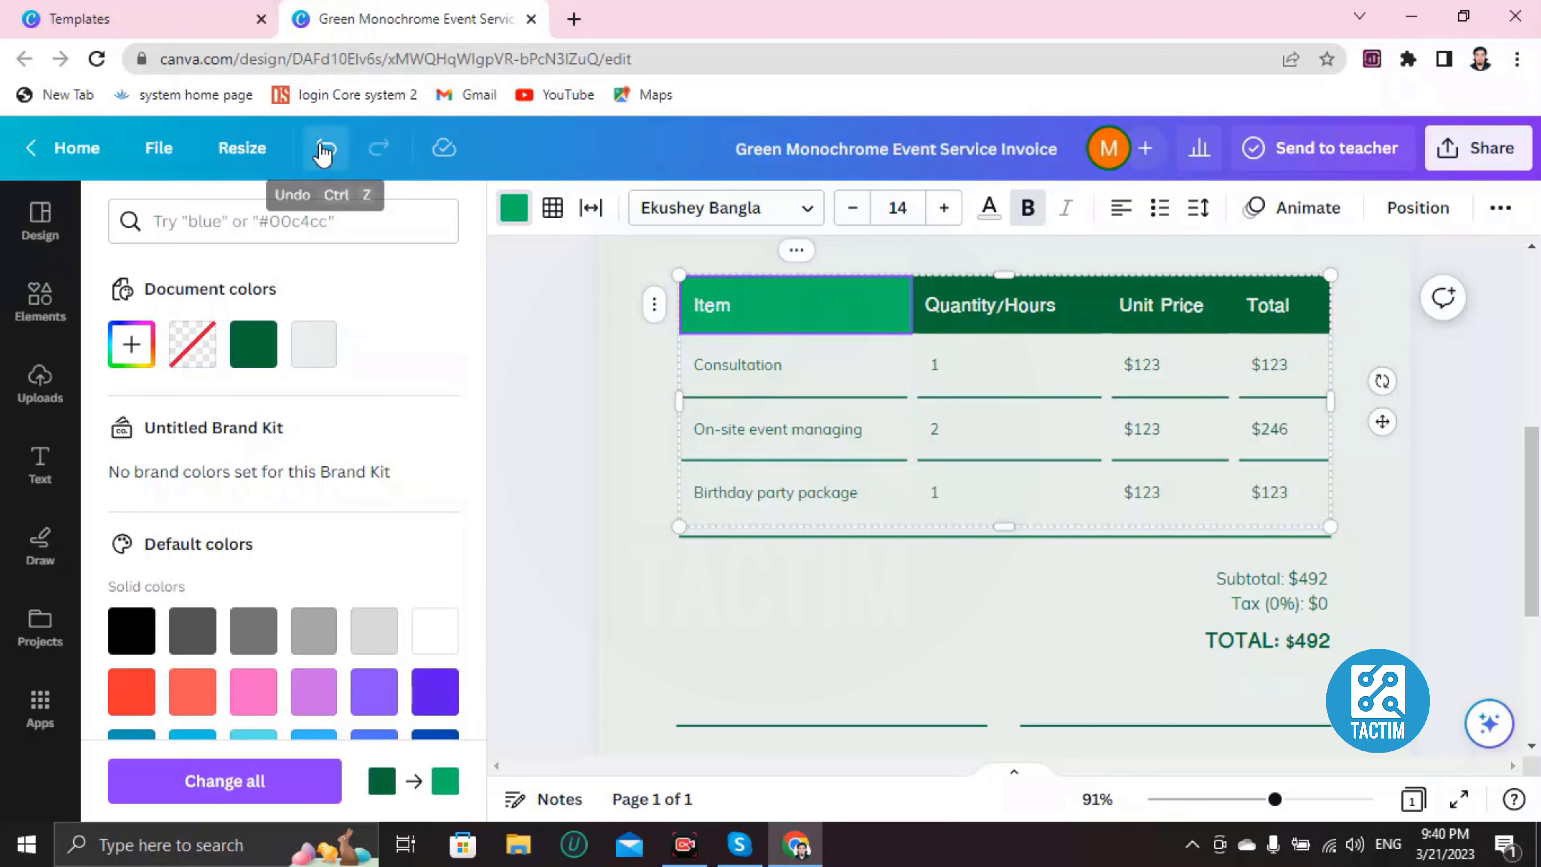
pyautogui.click(323, 154)
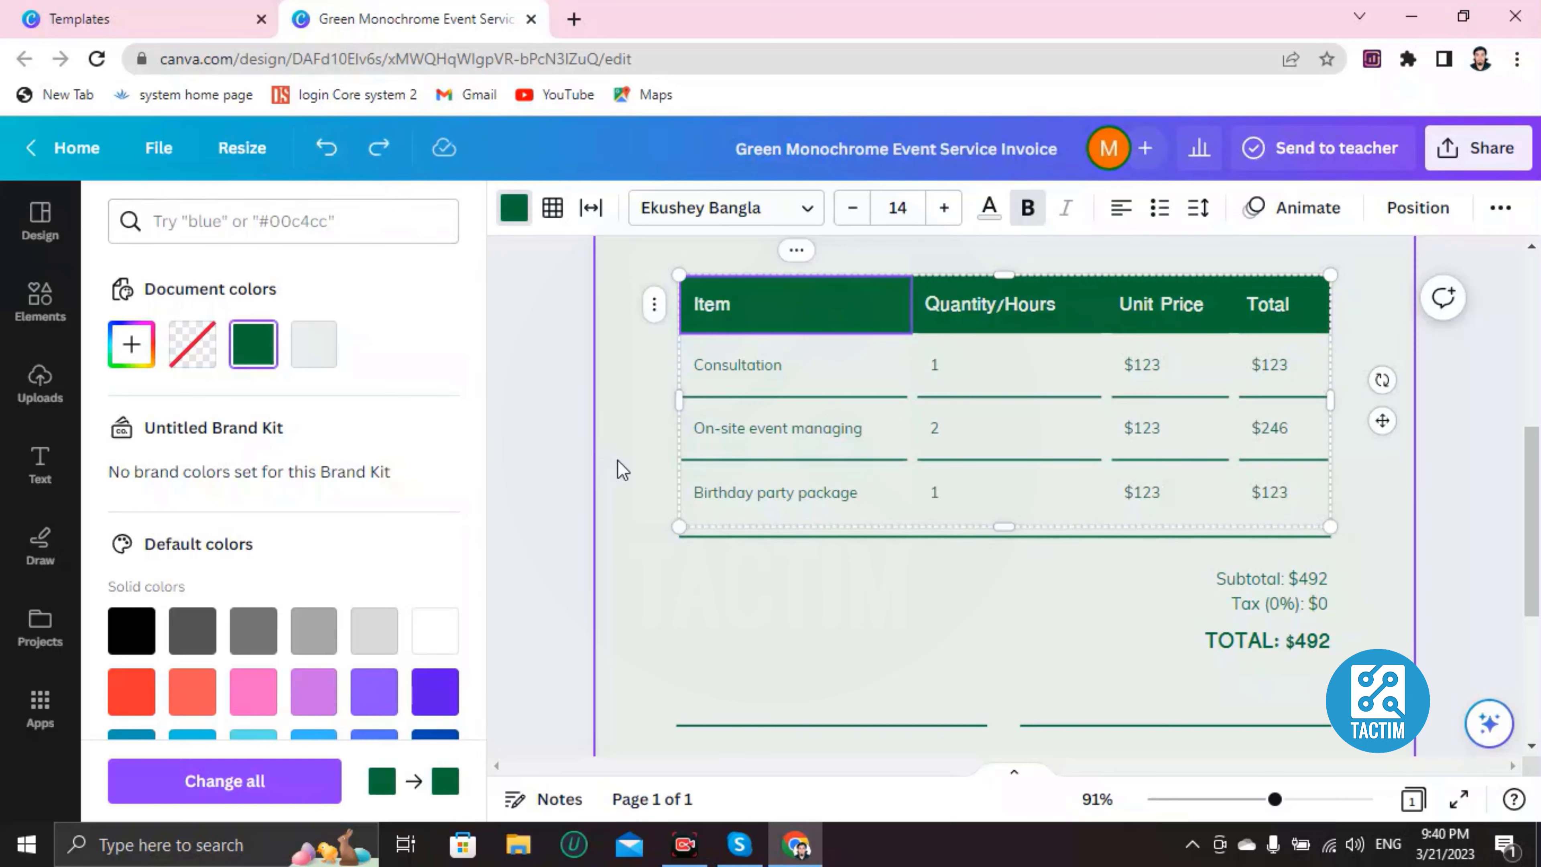
pyautogui.scroll(2, 880, 575)
# Step: Set the Consultation row to quantity 5, unit price 484 and total 5748
pyautogui.click(802, 496)
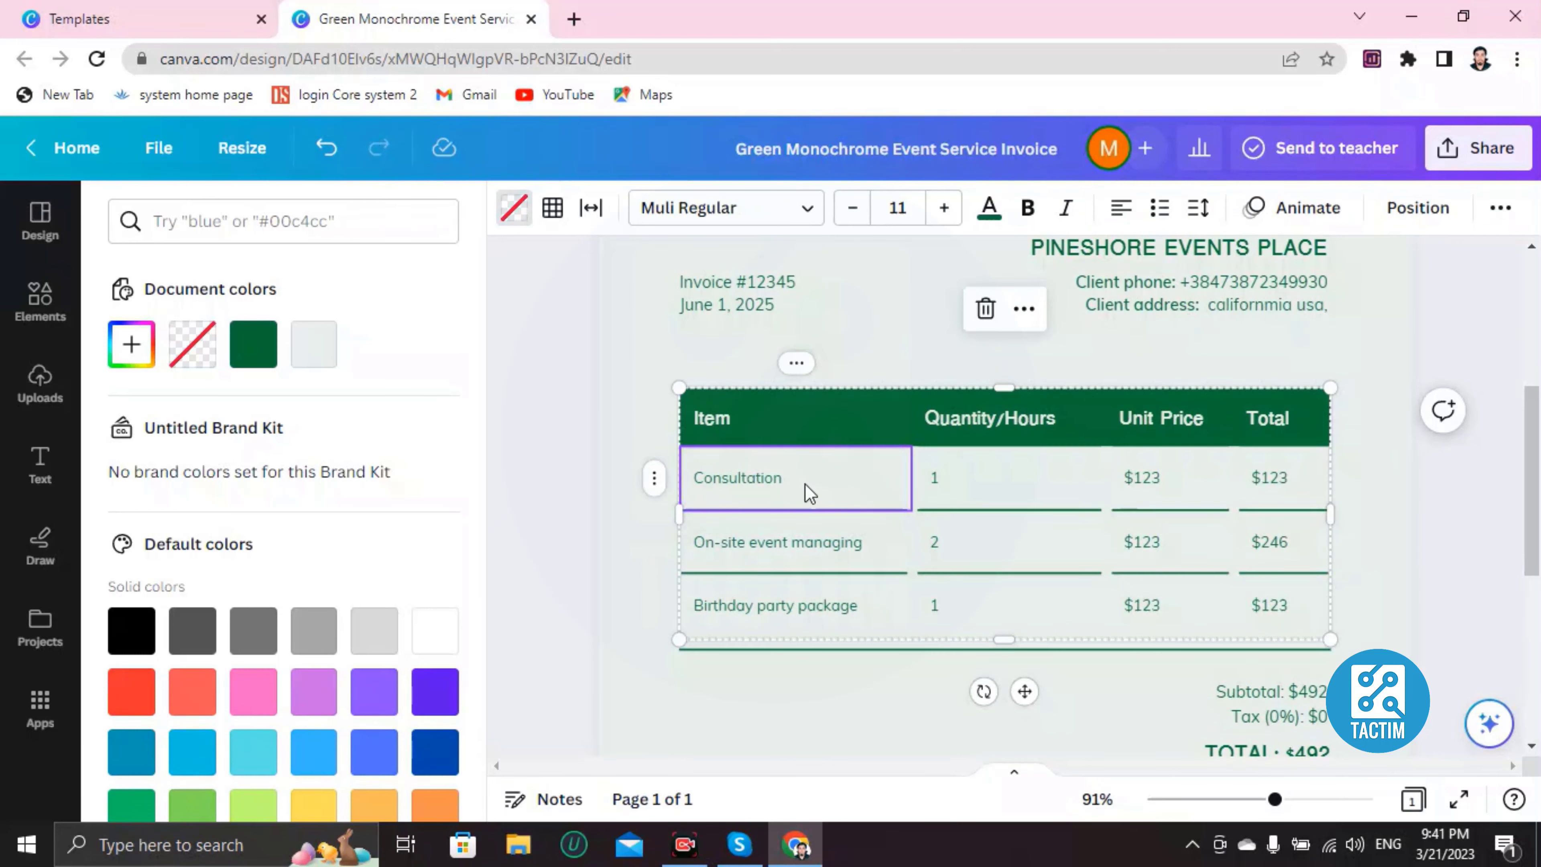
pyautogui.click(807, 483)
pyautogui.press('Tab')
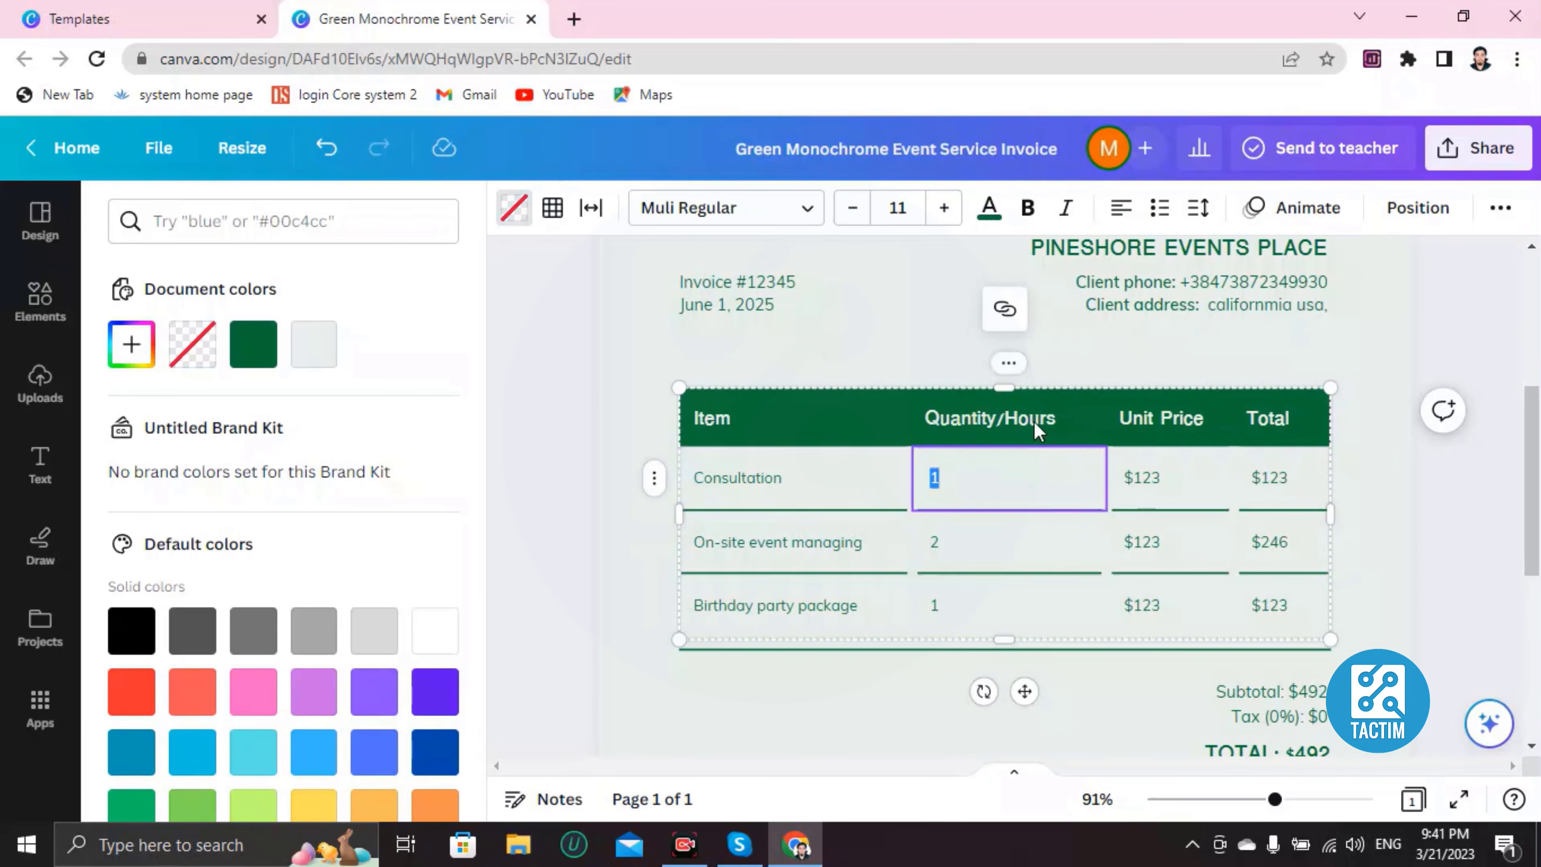
pyautogui.click(958, 483)
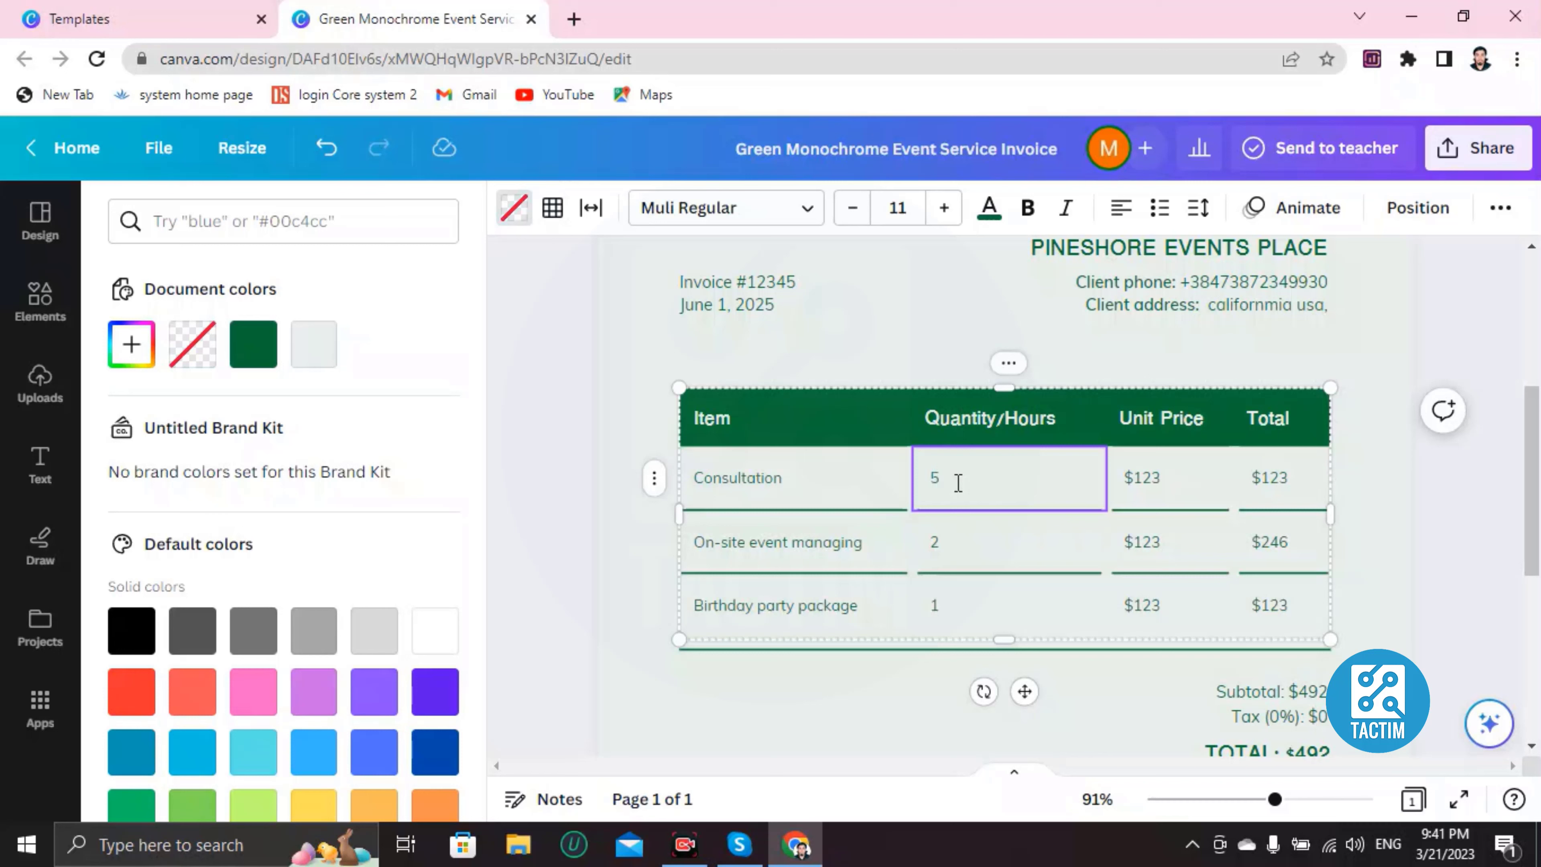
pyautogui.write('5')
pyautogui.click(1162, 470)
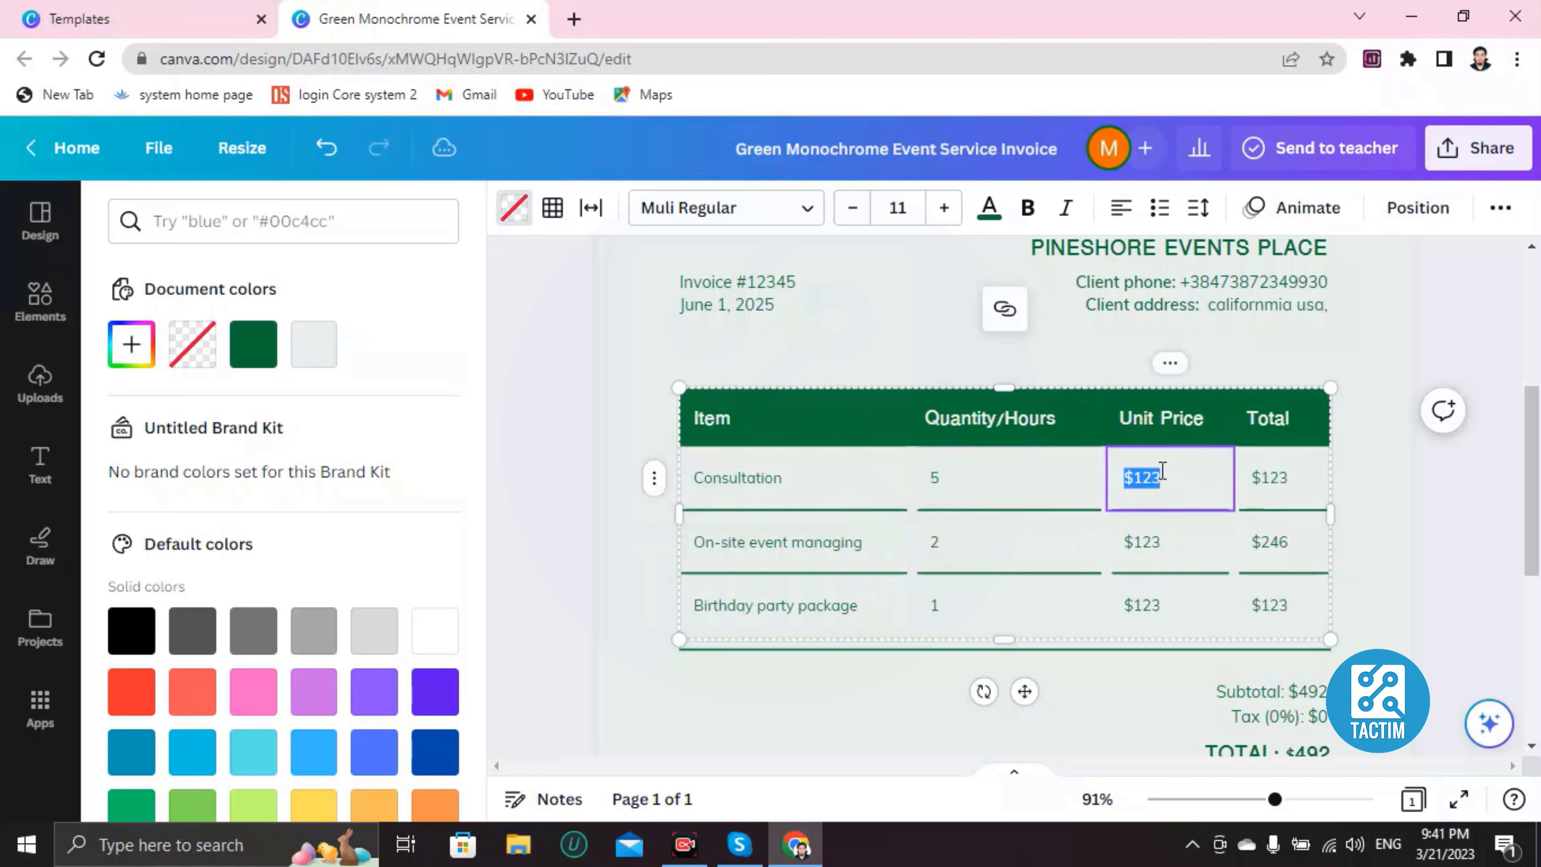
pyautogui.press('BackSpace')
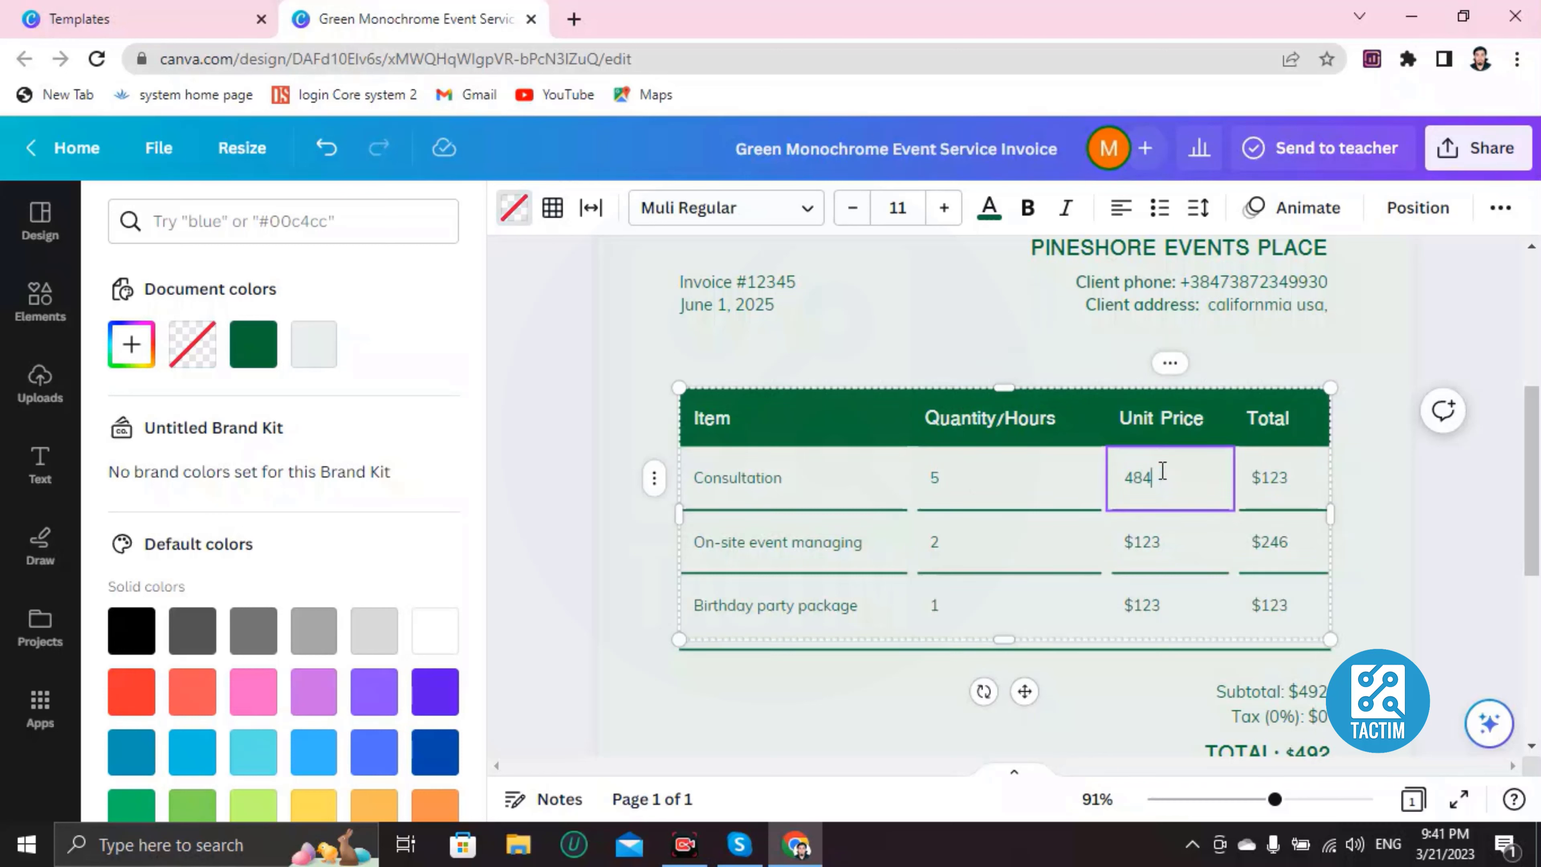
pyautogui.click(1277, 485)
pyautogui.write('5748')
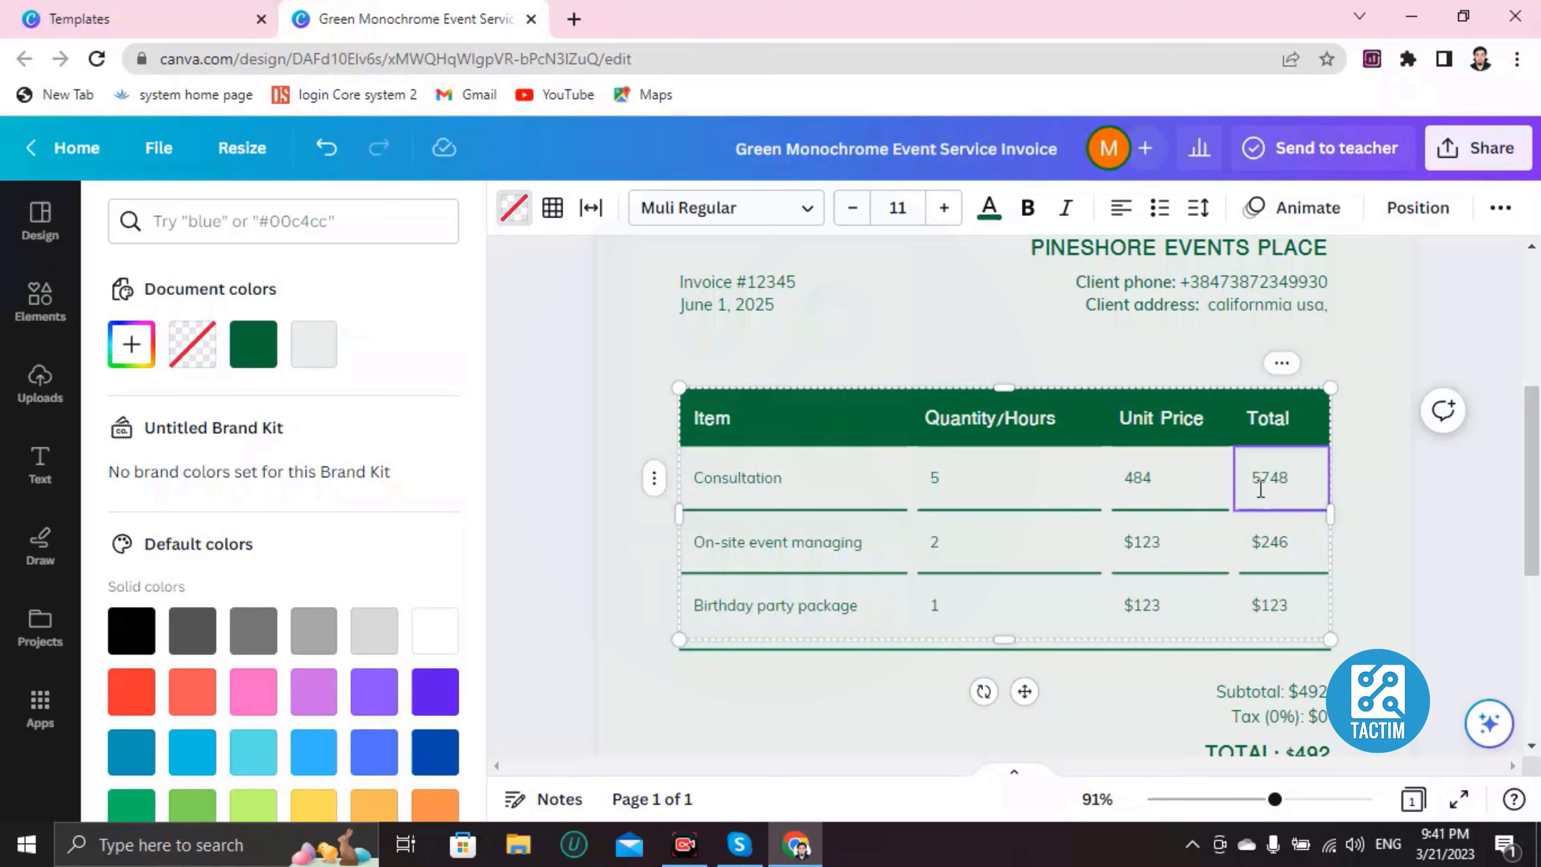
pyautogui.scroll(-7, 785, 448)
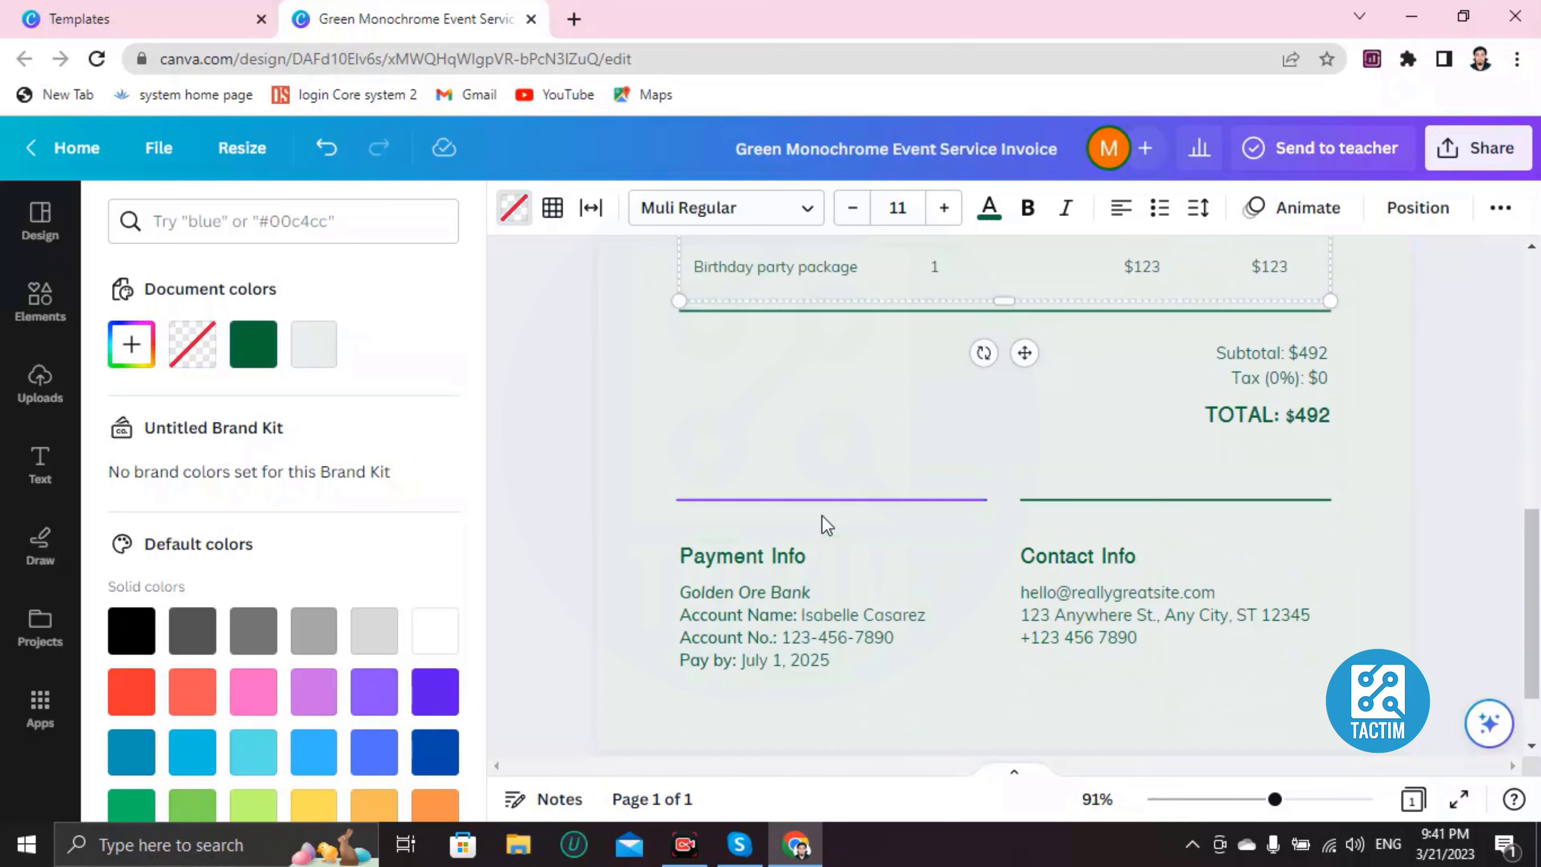
pyautogui.scroll(3, 823, 523)
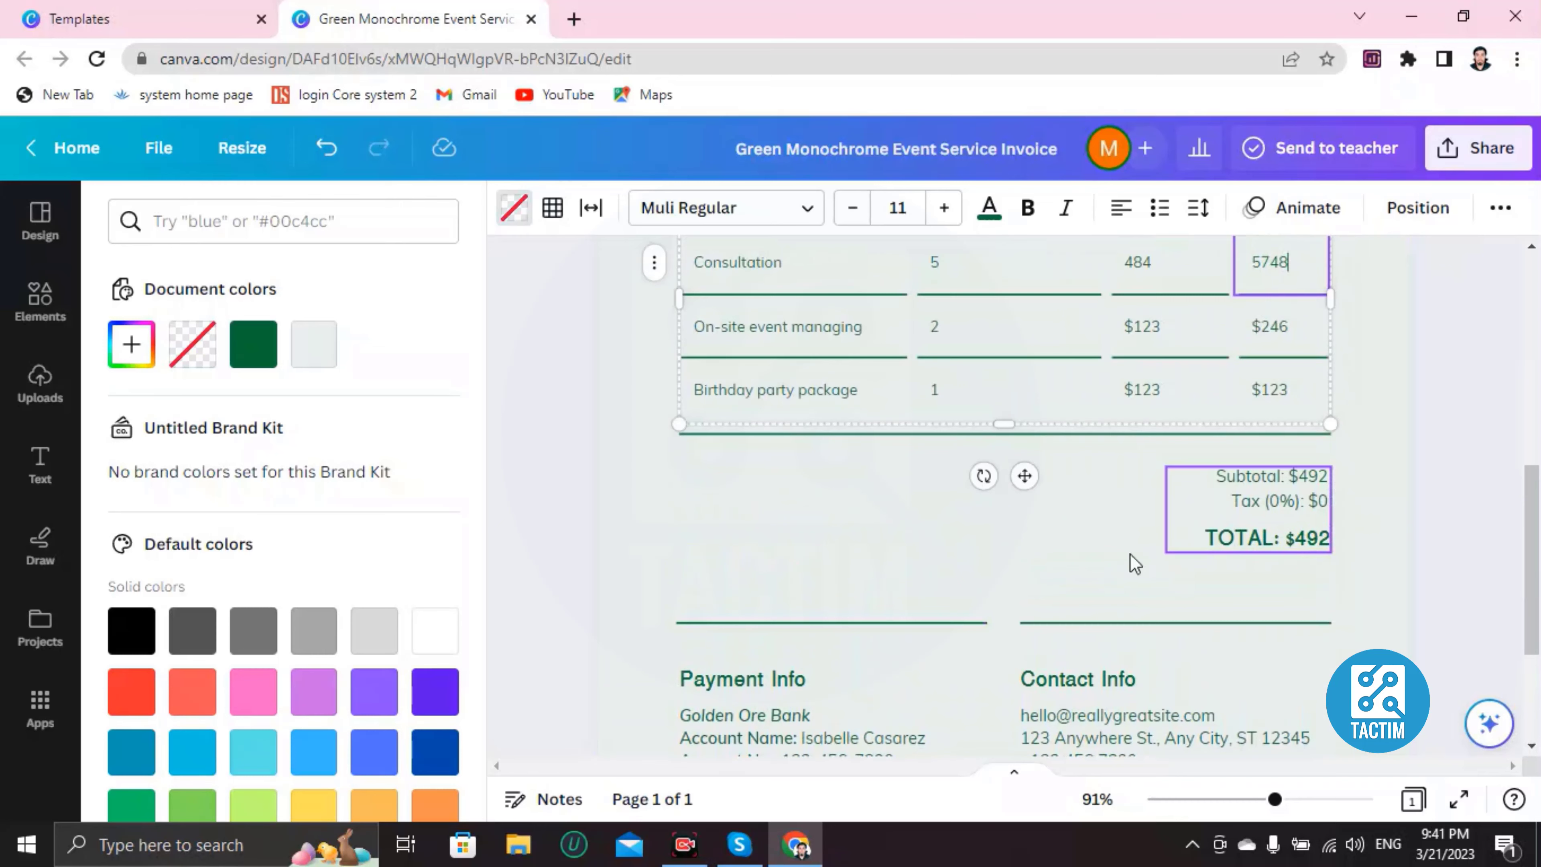
pyautogui.scroll(-3, 1135, 563)
# Step: Replace the bank name in the Payment Info block with 'dklfmekn oefmkmn'
pyautogui.click(908, 535)
pyautogui.doubleClick(908, 536)
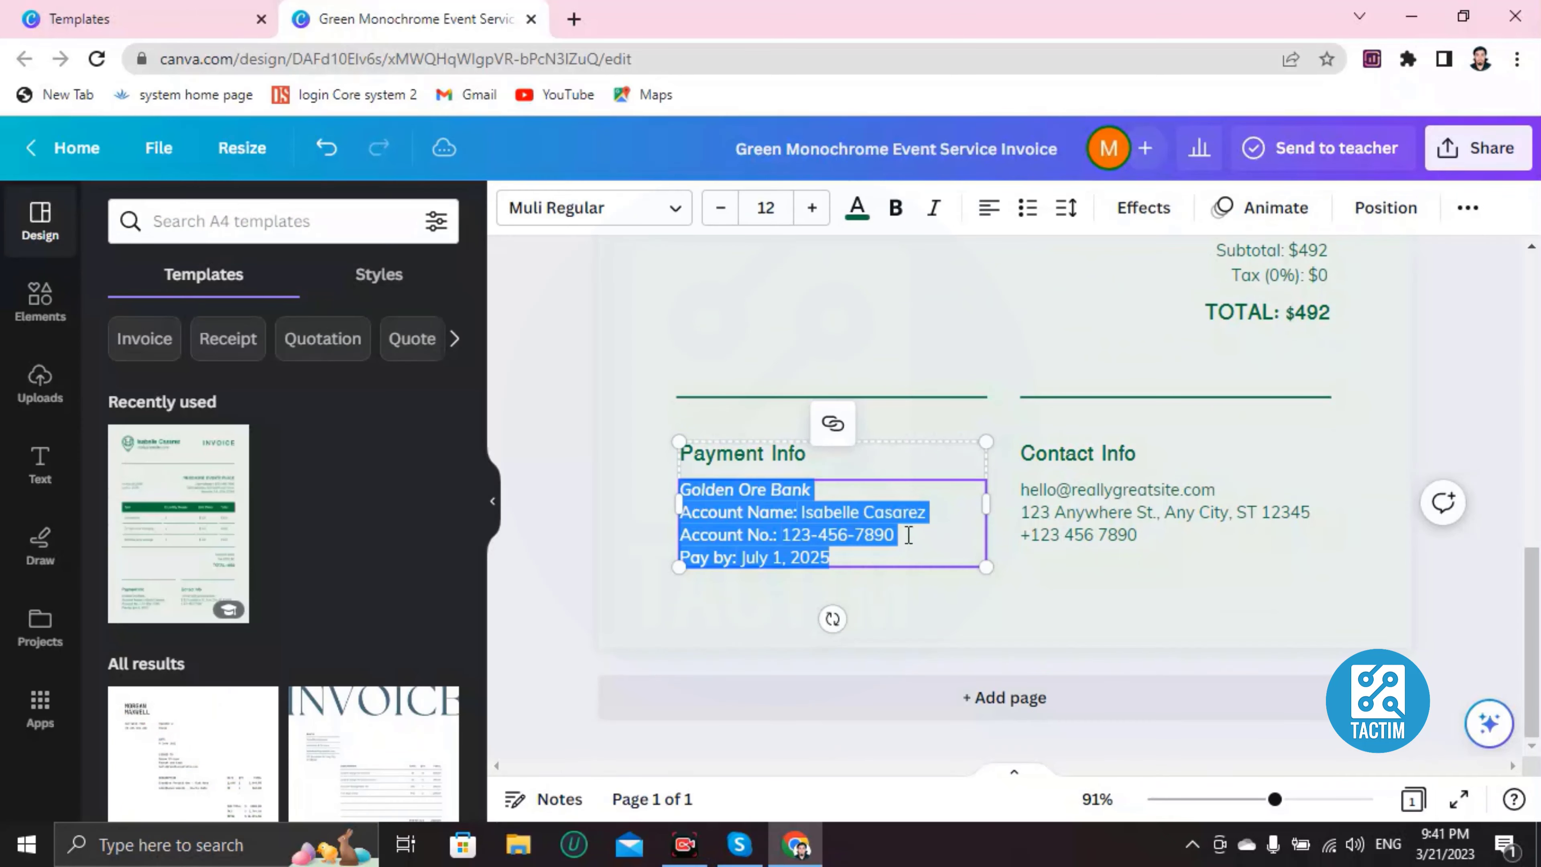
pyautogui.click(881, 508)
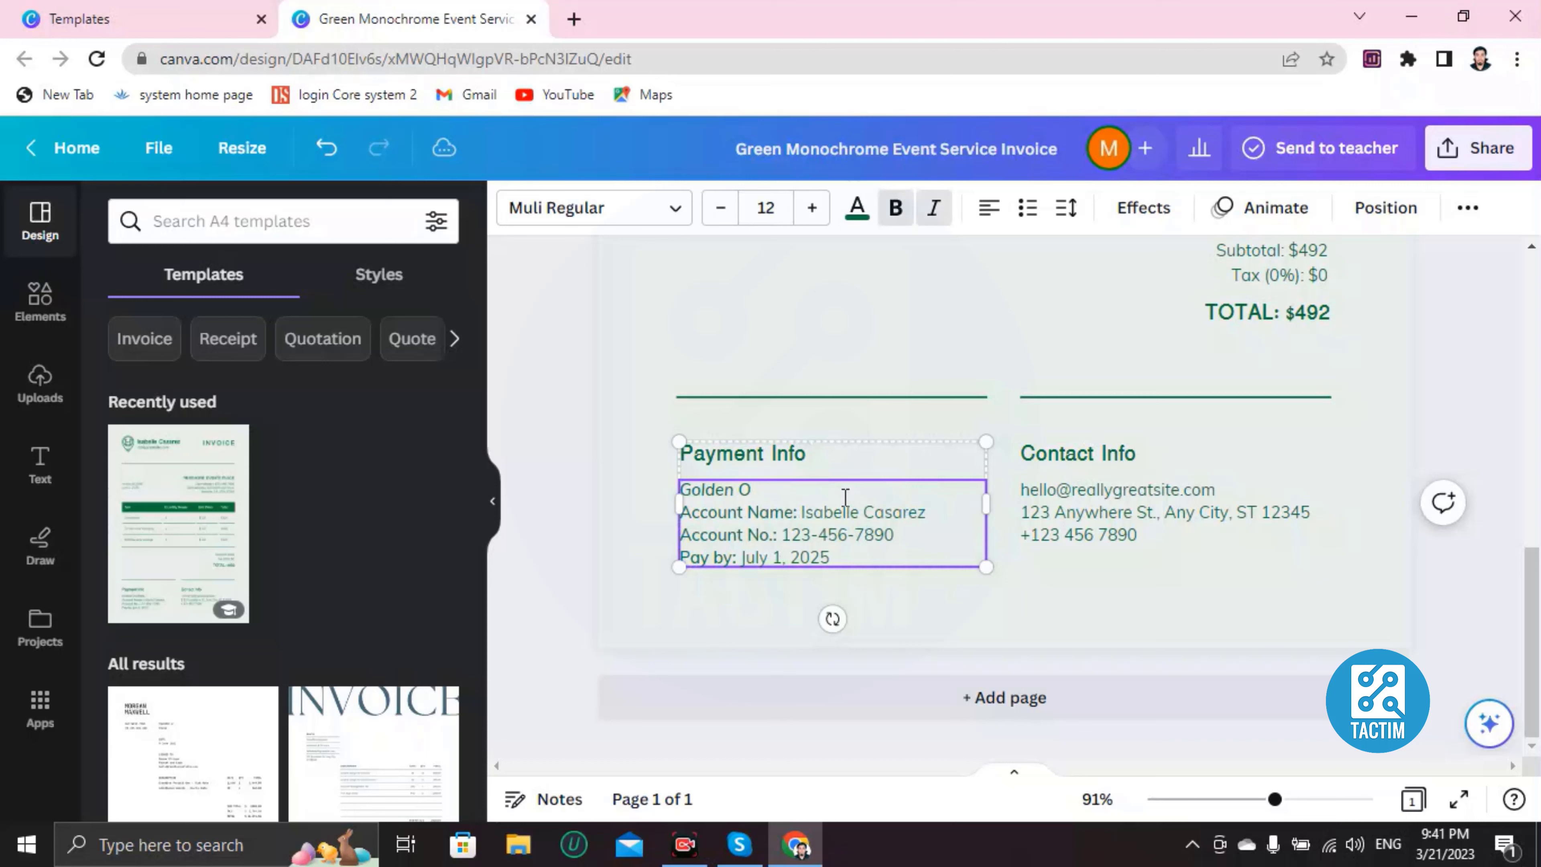
pyautogui.write('Golden')
pyautogui.press('BackSpace')
pyautogui.press('BackSpace')
pyautogui.press('BackSpace')
pyautogui.press('BackSpace')
pyautogui.press('BackSpace')
pyautogui.press('BackSpace')
pyautogui.write('dklfmek')
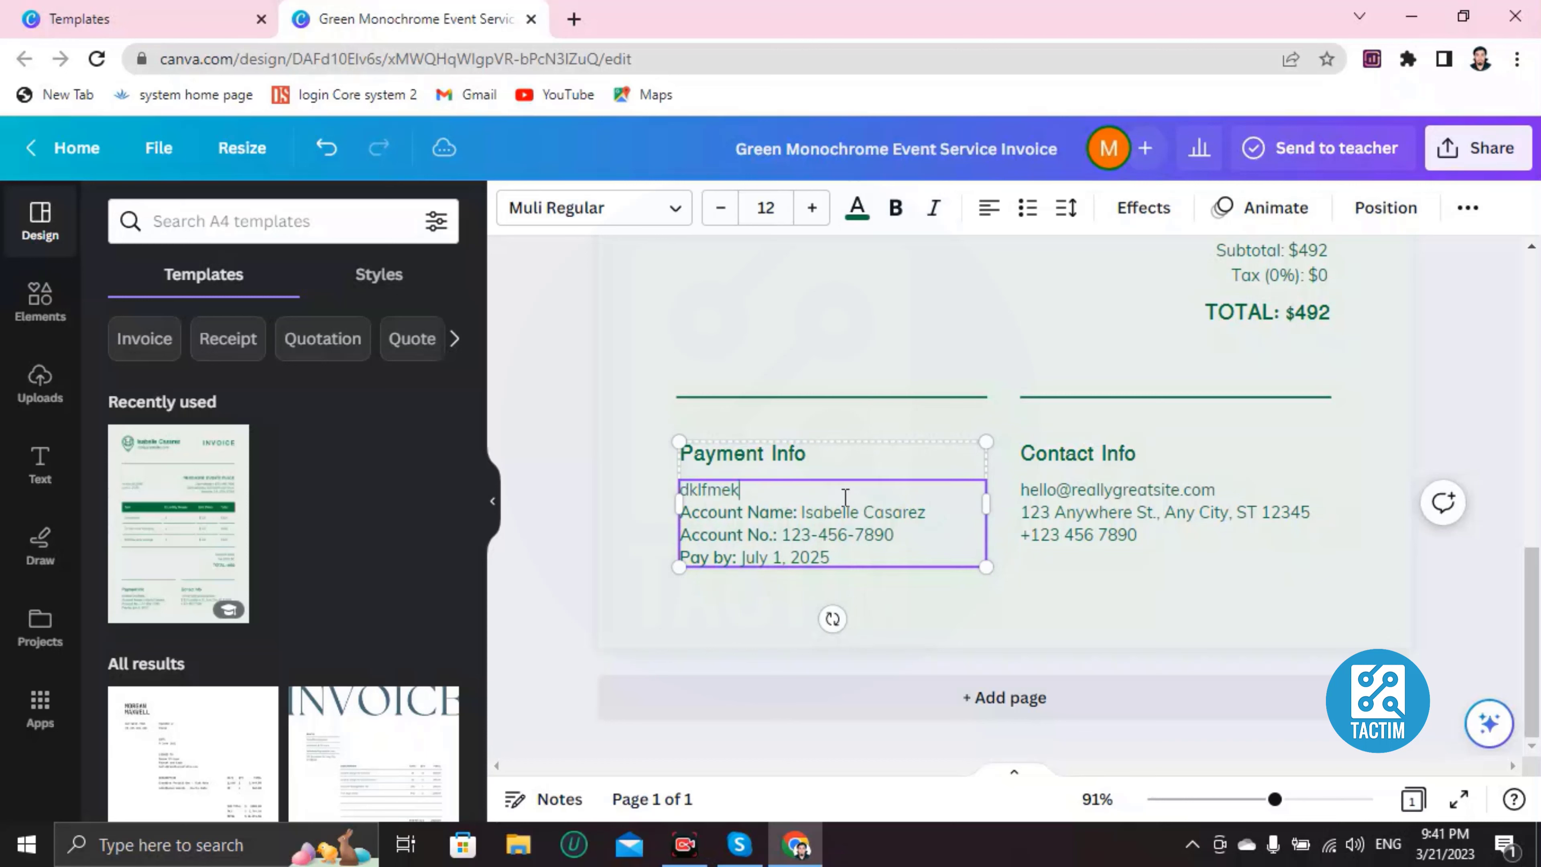
pyautogui.write('n oefmkmnckmn')
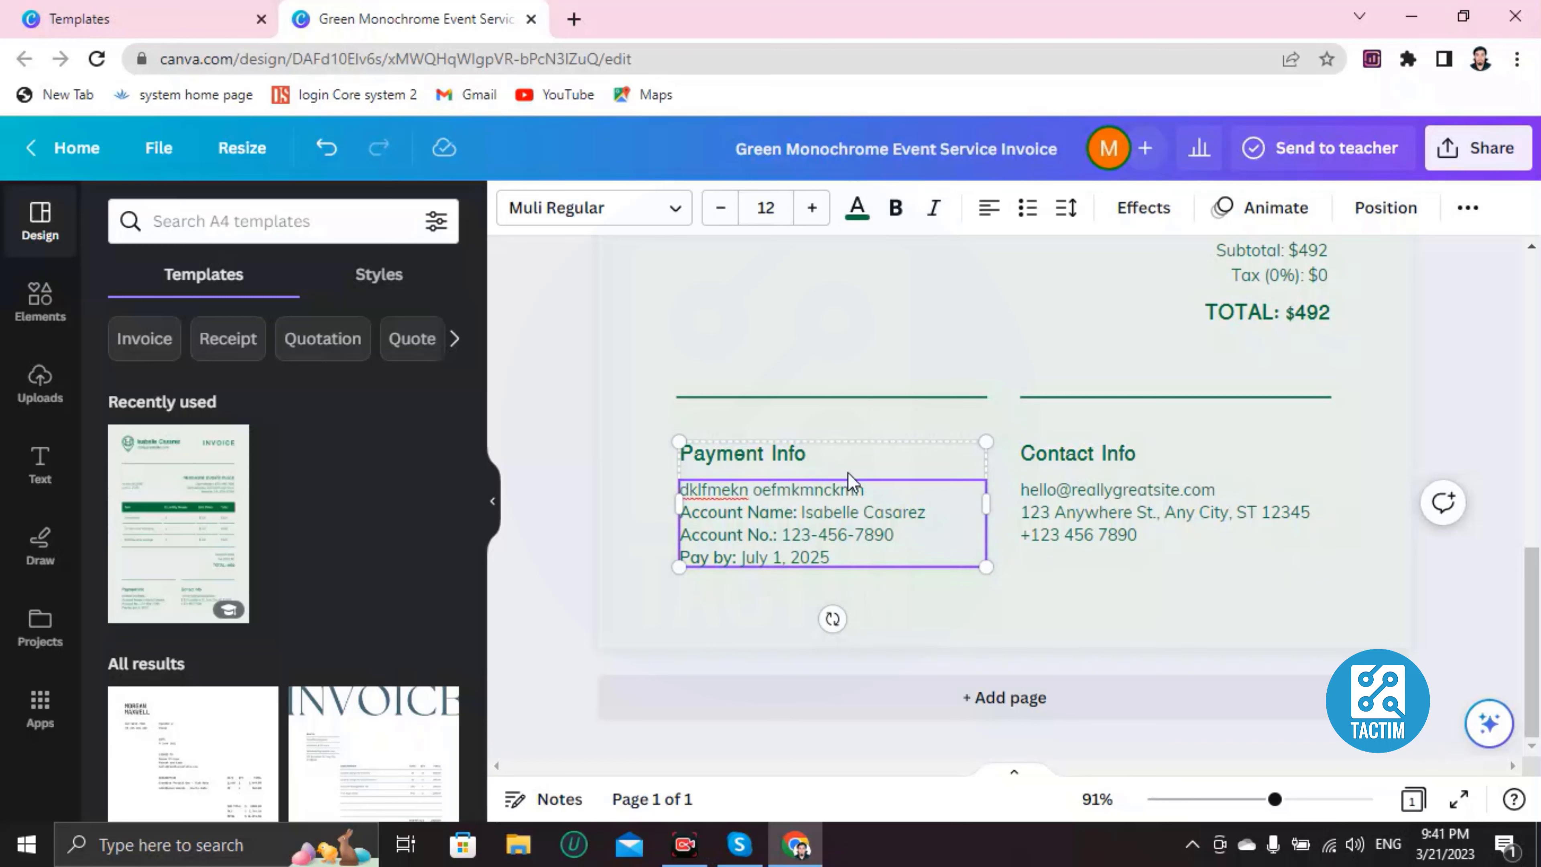
pyautogui.scroll(10, 991, 485)
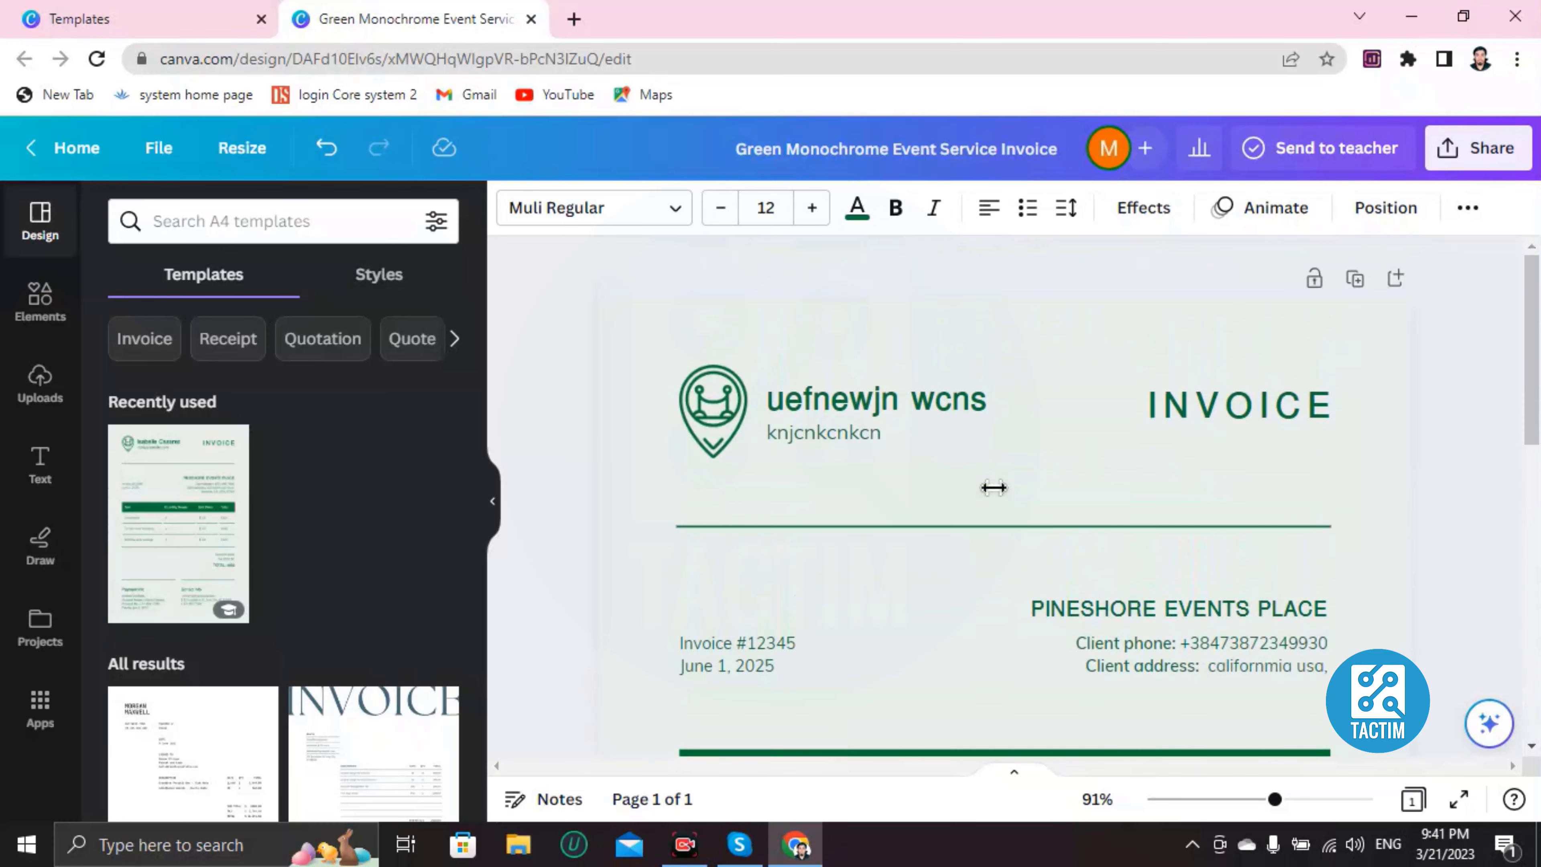
pyautogui.scroll(-10, 991, 491)
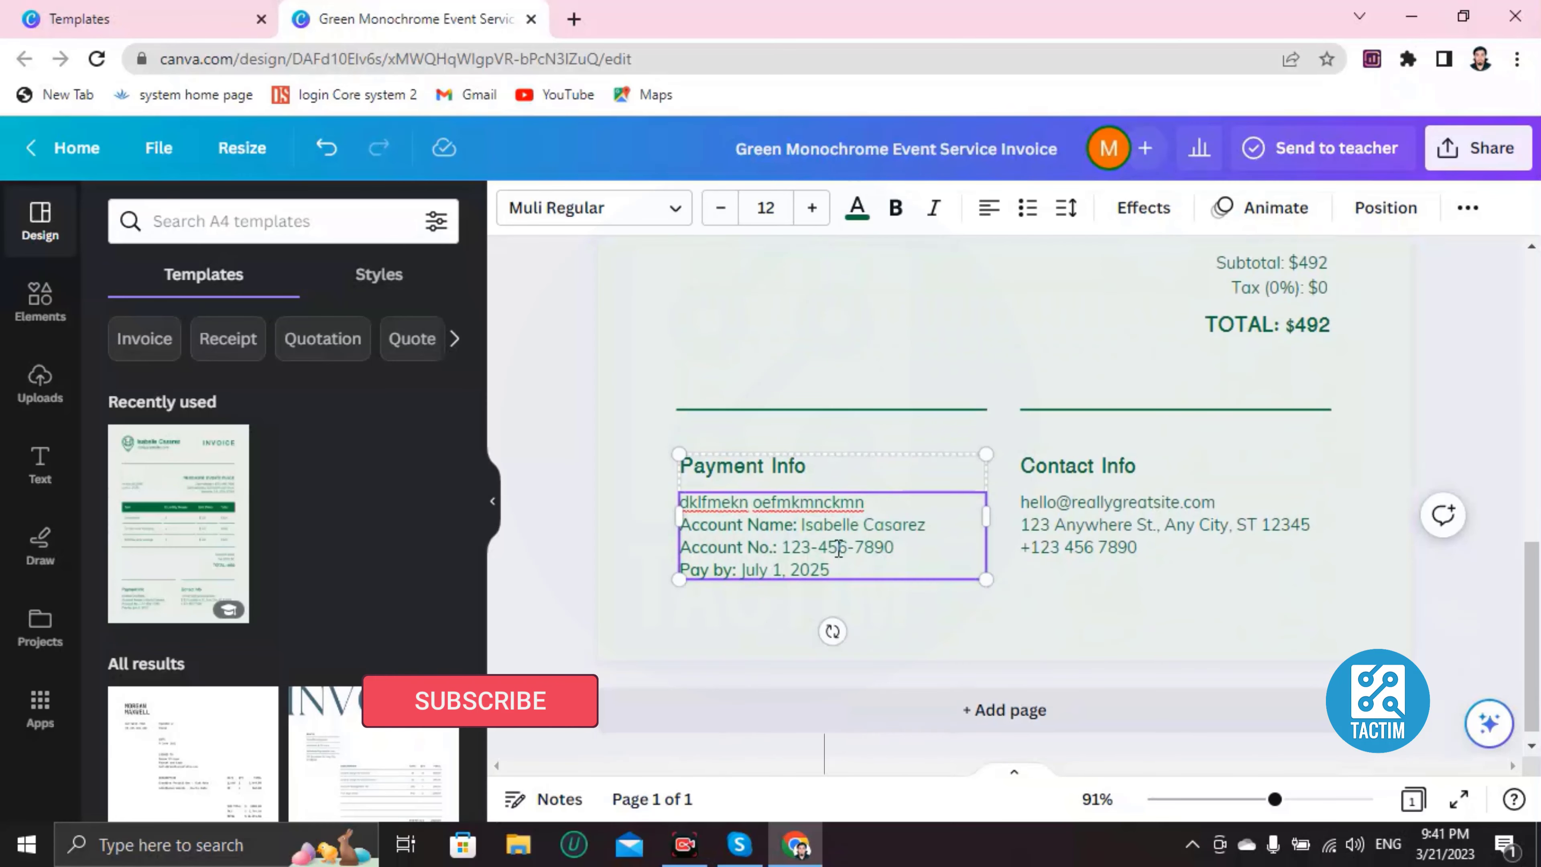
pyautogui.scroll(10, 838, 548)
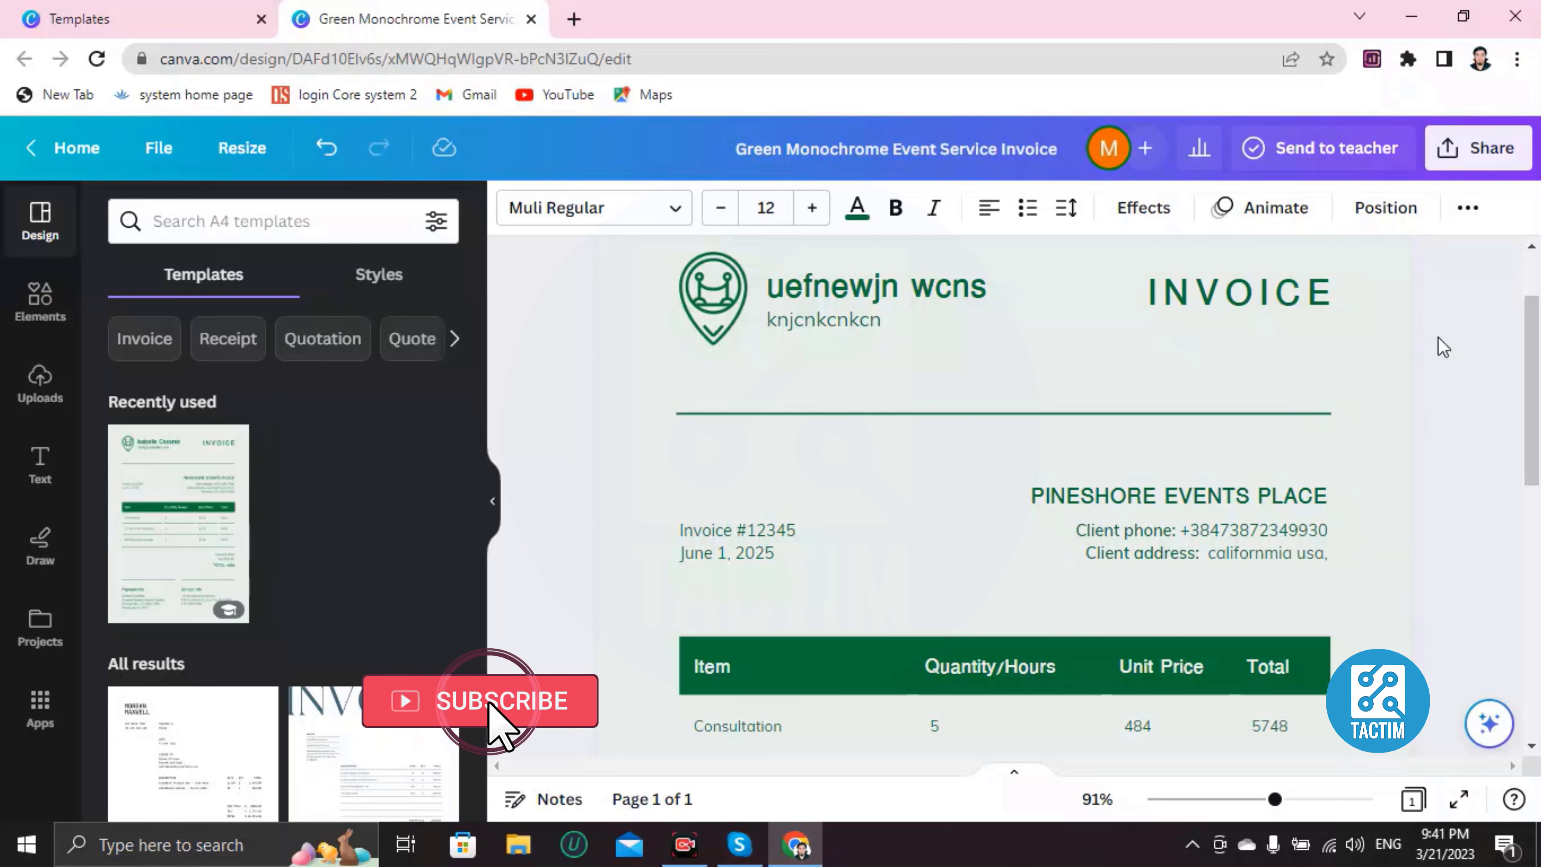
# Step: Set the page background to the black-brown gradient after trying the pink-yellow one
pyautogui.click(646, 308)
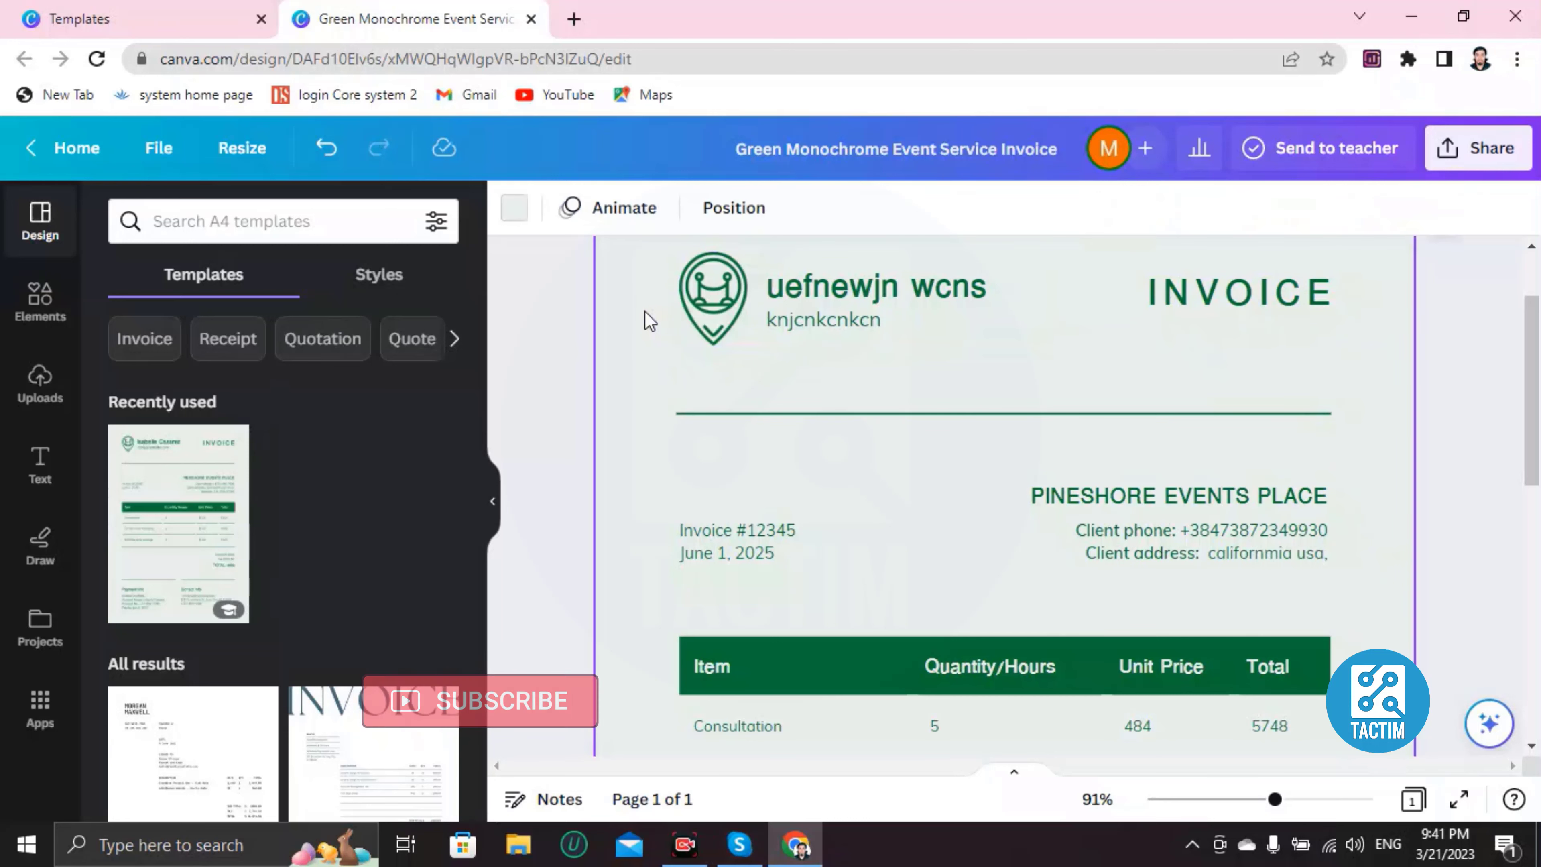
pyautogui.scroll(2, 642, 425)
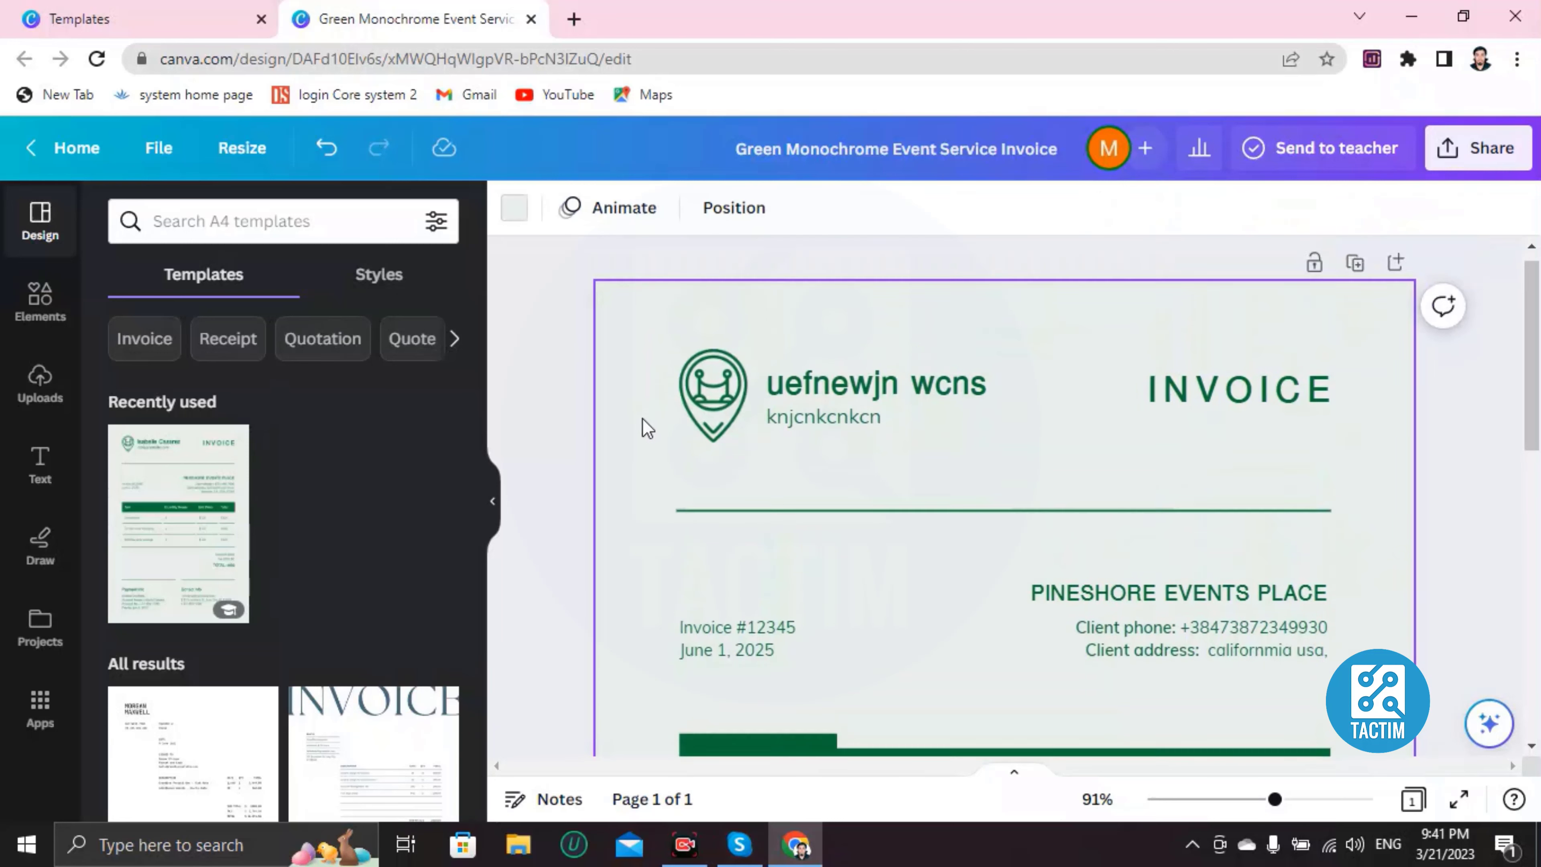
pyautogui.click(514, 210)
pyautogui.scroll(-3, 223, 637)
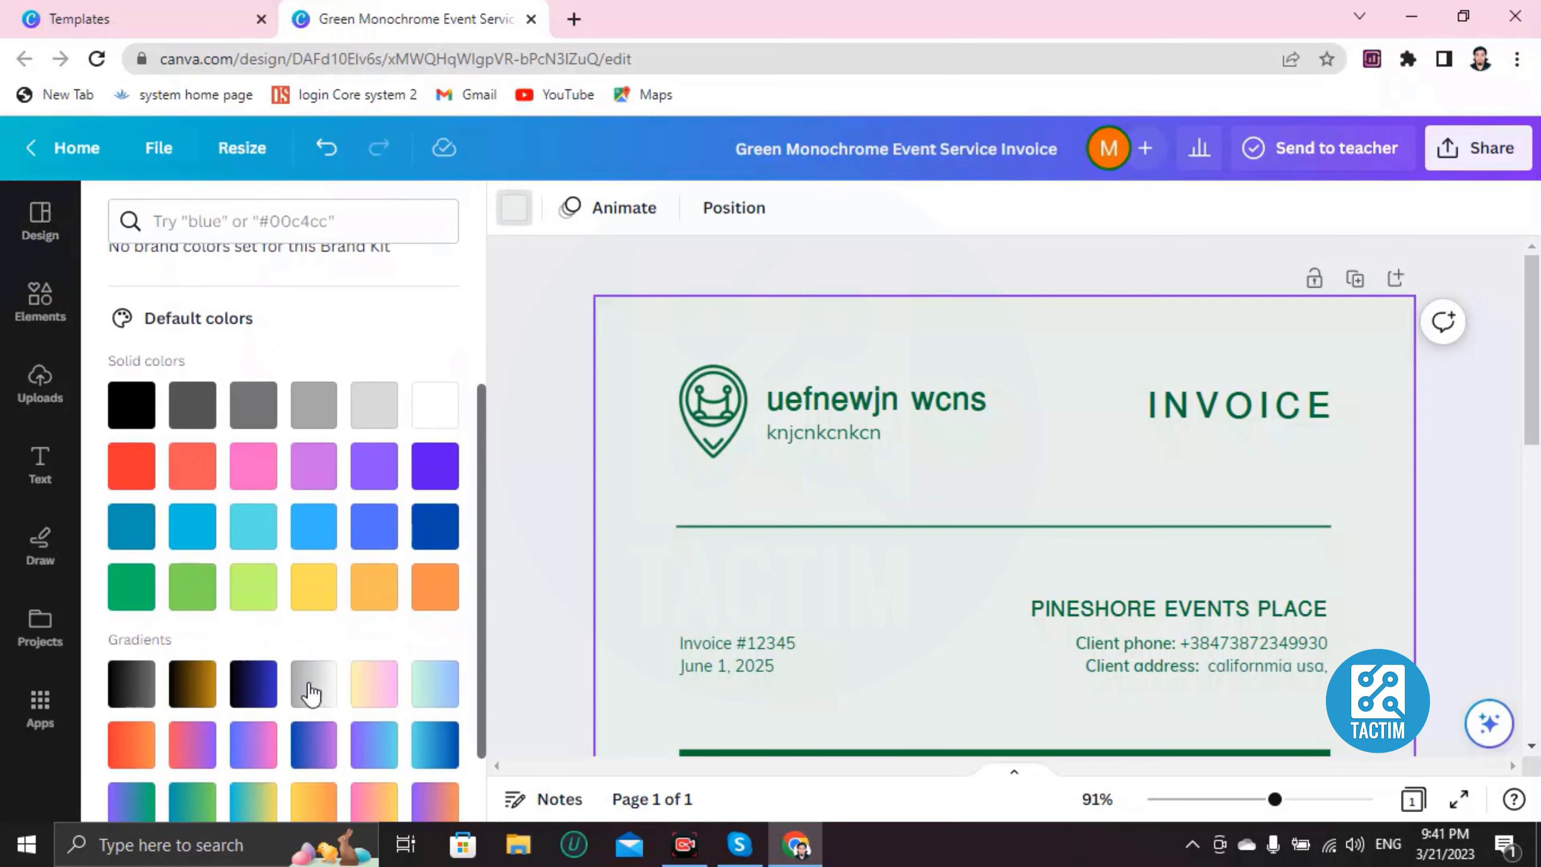
pyautogui.scroll(-2, 311, 692)
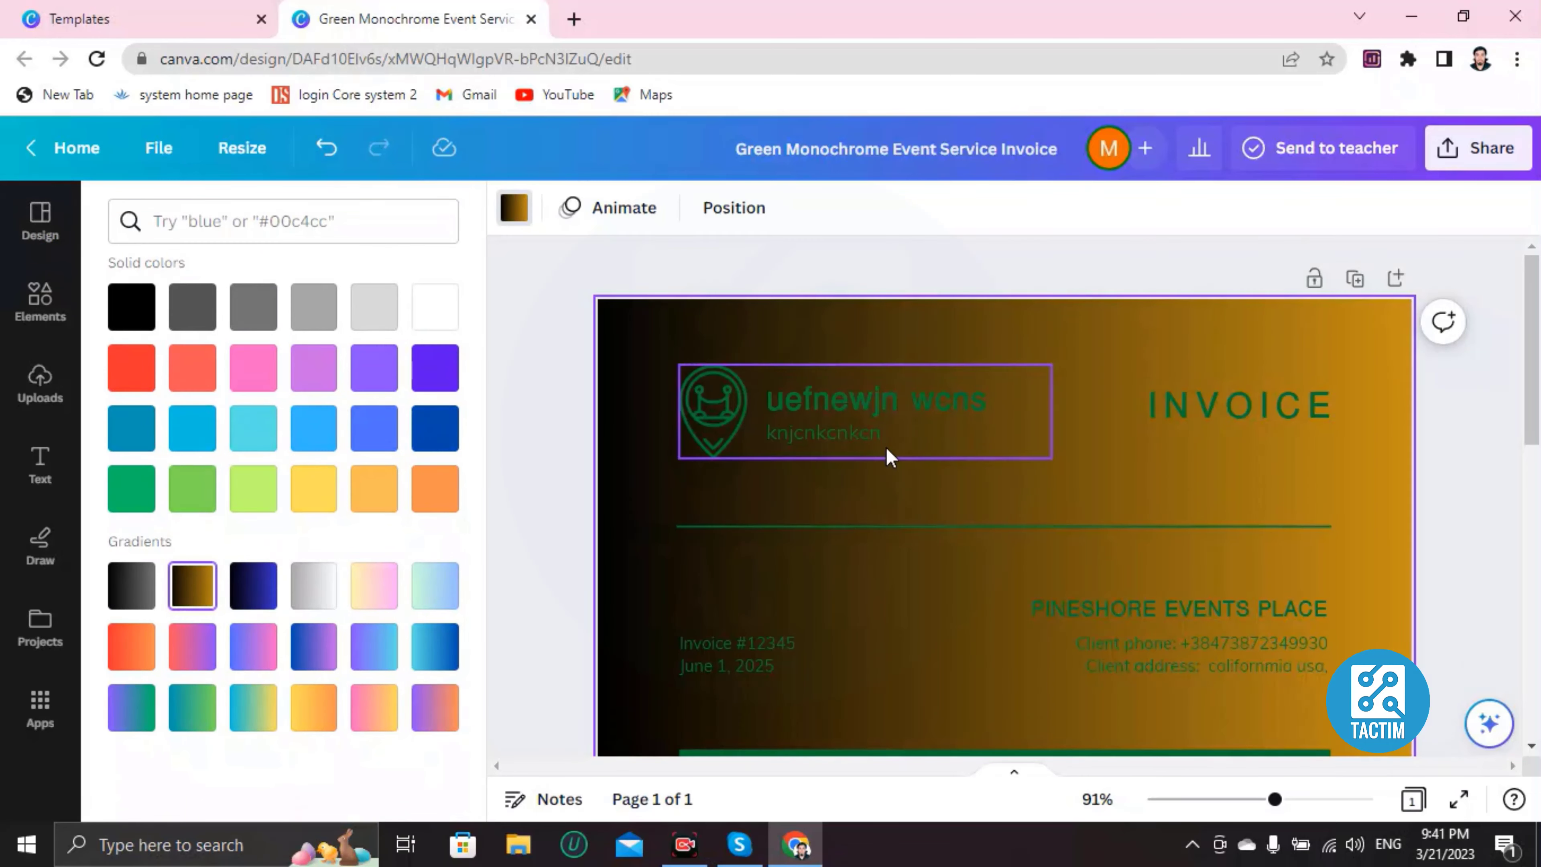
pyautogui.scroll(-7, 887, 454)
pyautogui.scroll(7, 888, 454)
pyautogui.scroll(-5, 890, 457)
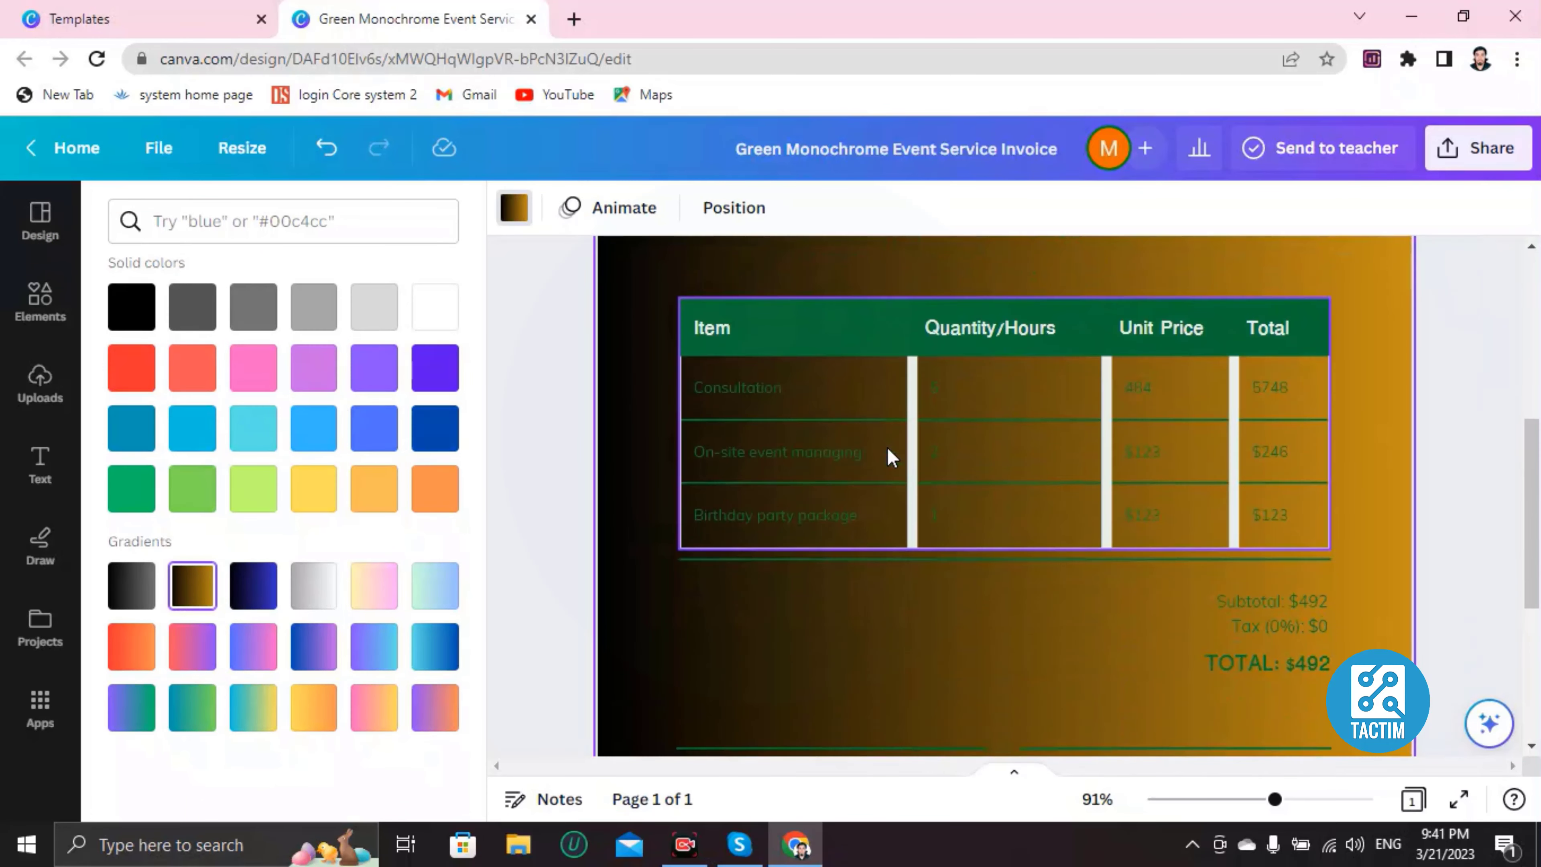
pyautogui.click(367, 598)
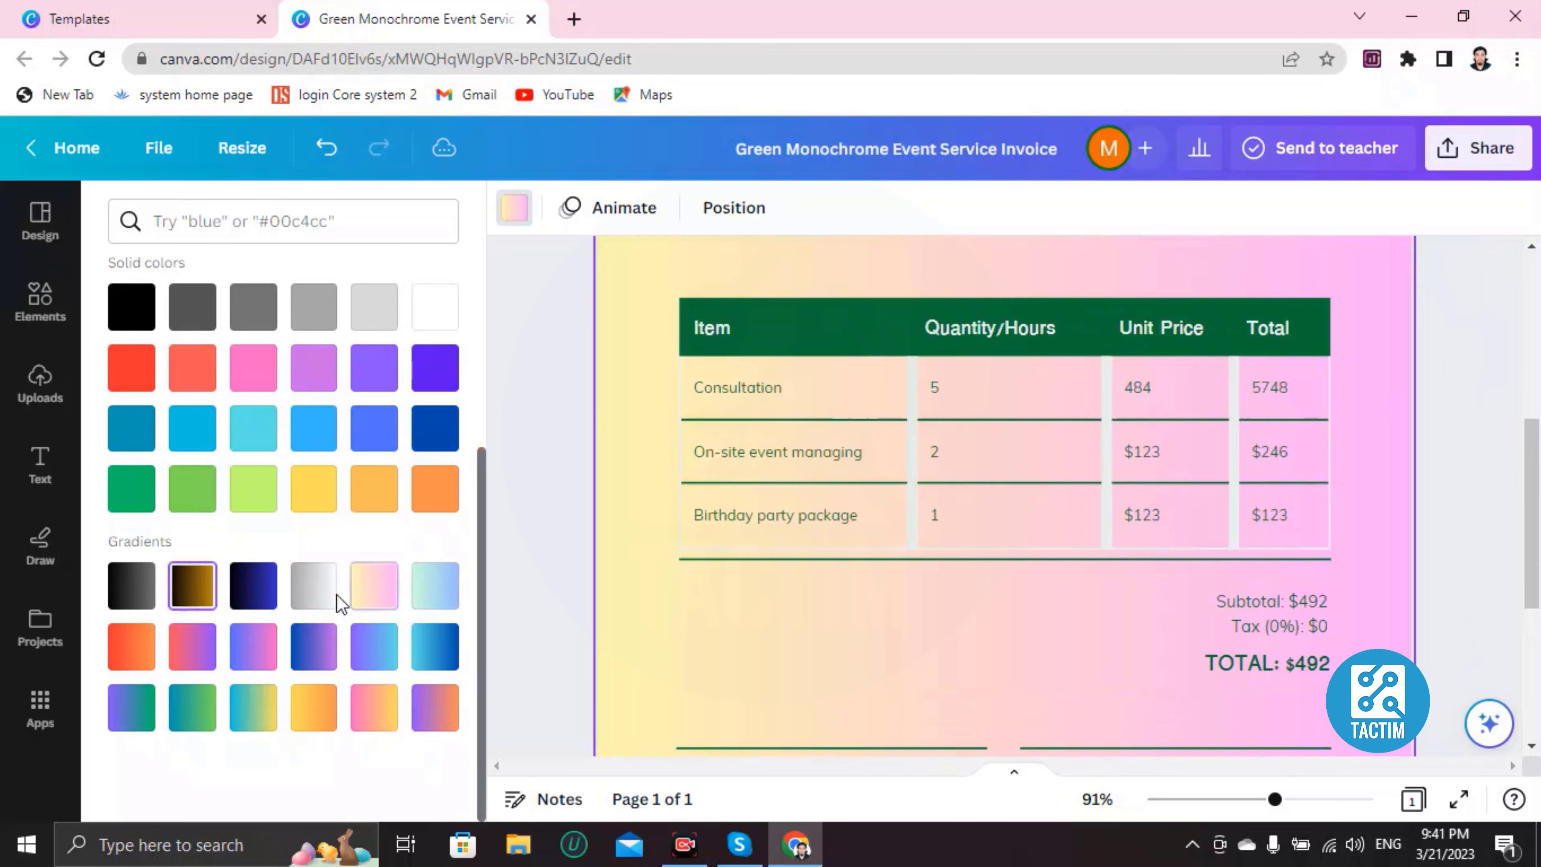
pyautogui.click(193, 585)
pyautogui.scroll(5, 846, 559)
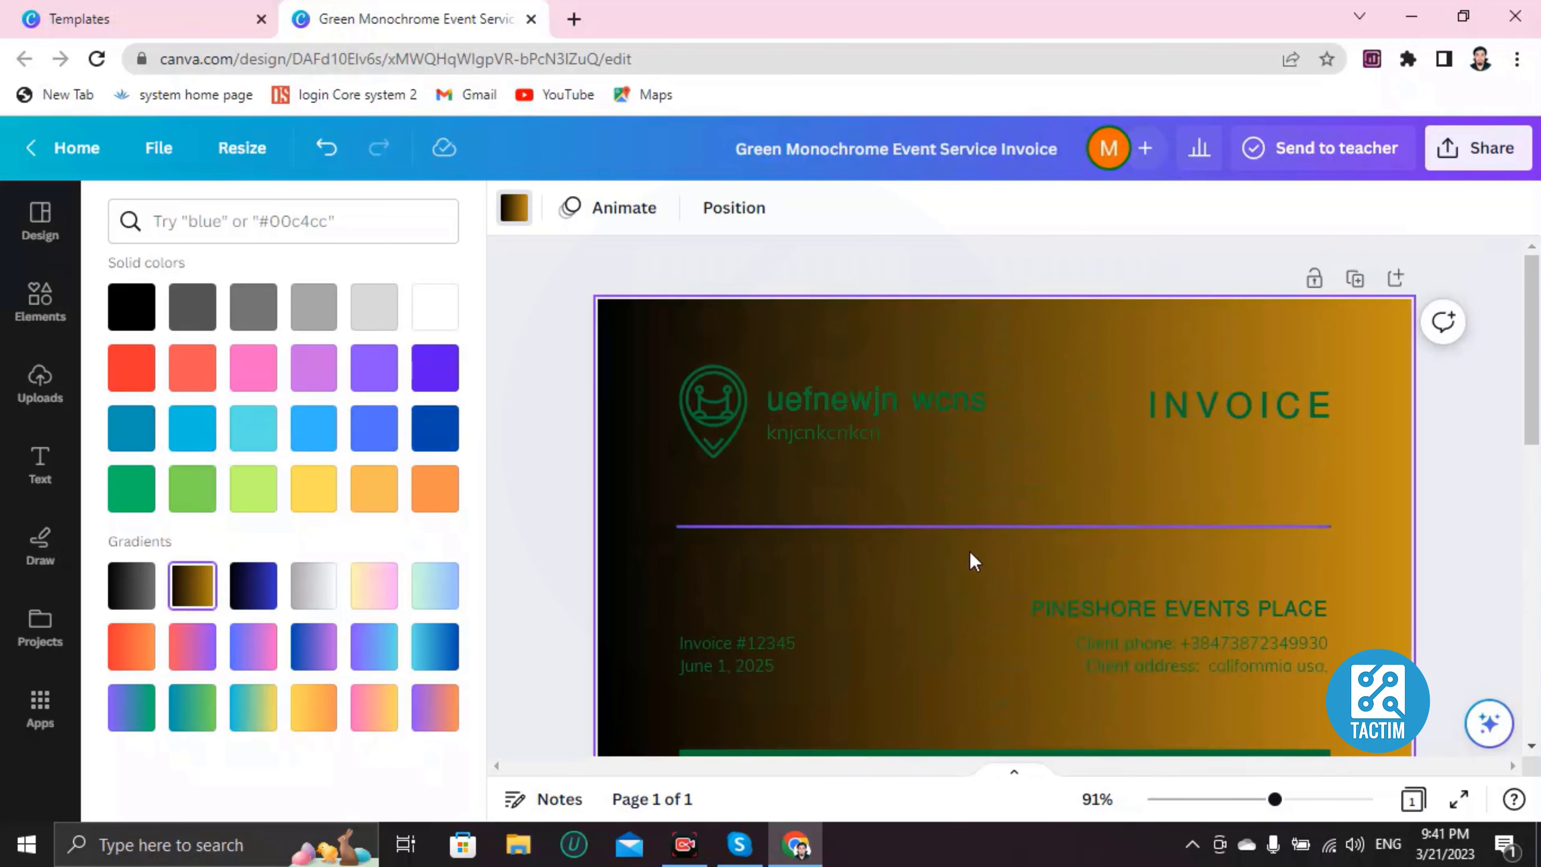
pyautogui.scroll(-5, 970, 561)
pyautogui.scroll(5, 957, 578)
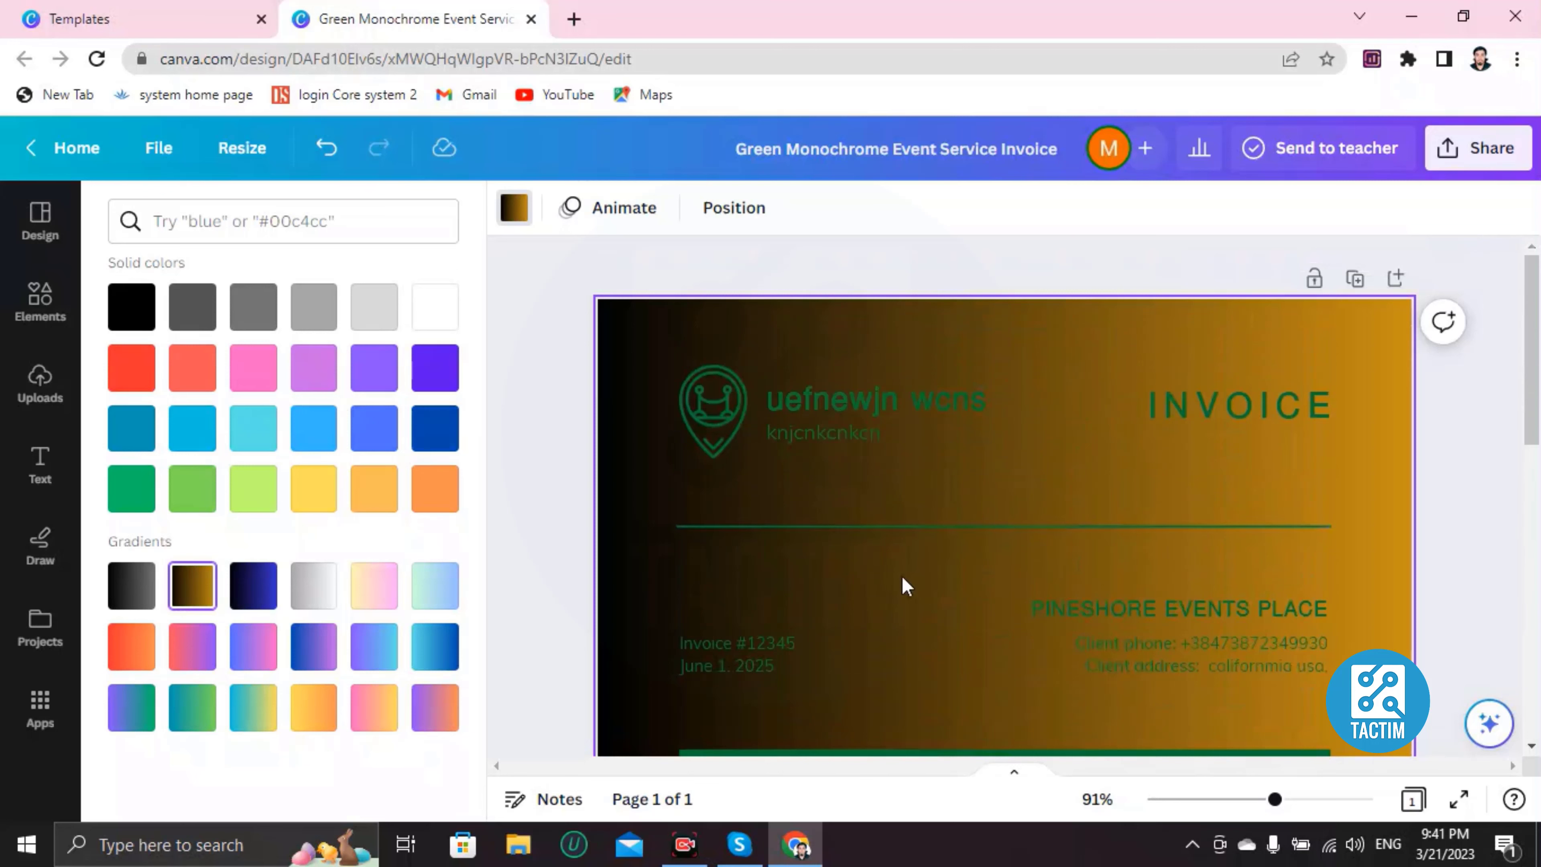
pyautogui.scroll(-5, 877, 578)
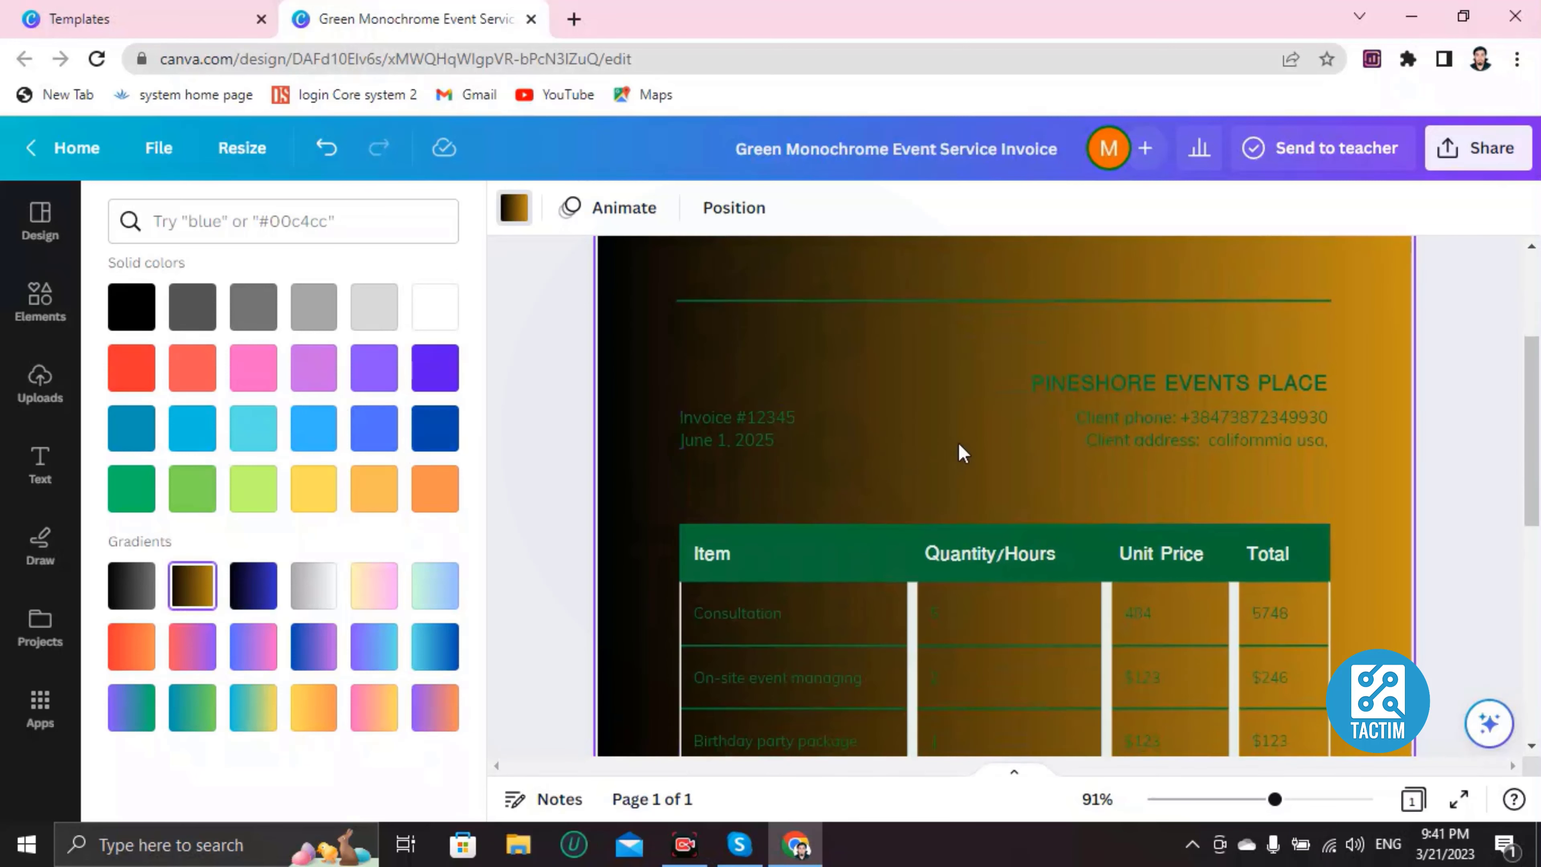
# Step: Search Elements for 'telephone' and add the handset graphic to the invoice
pyautogui.click(56, 319)
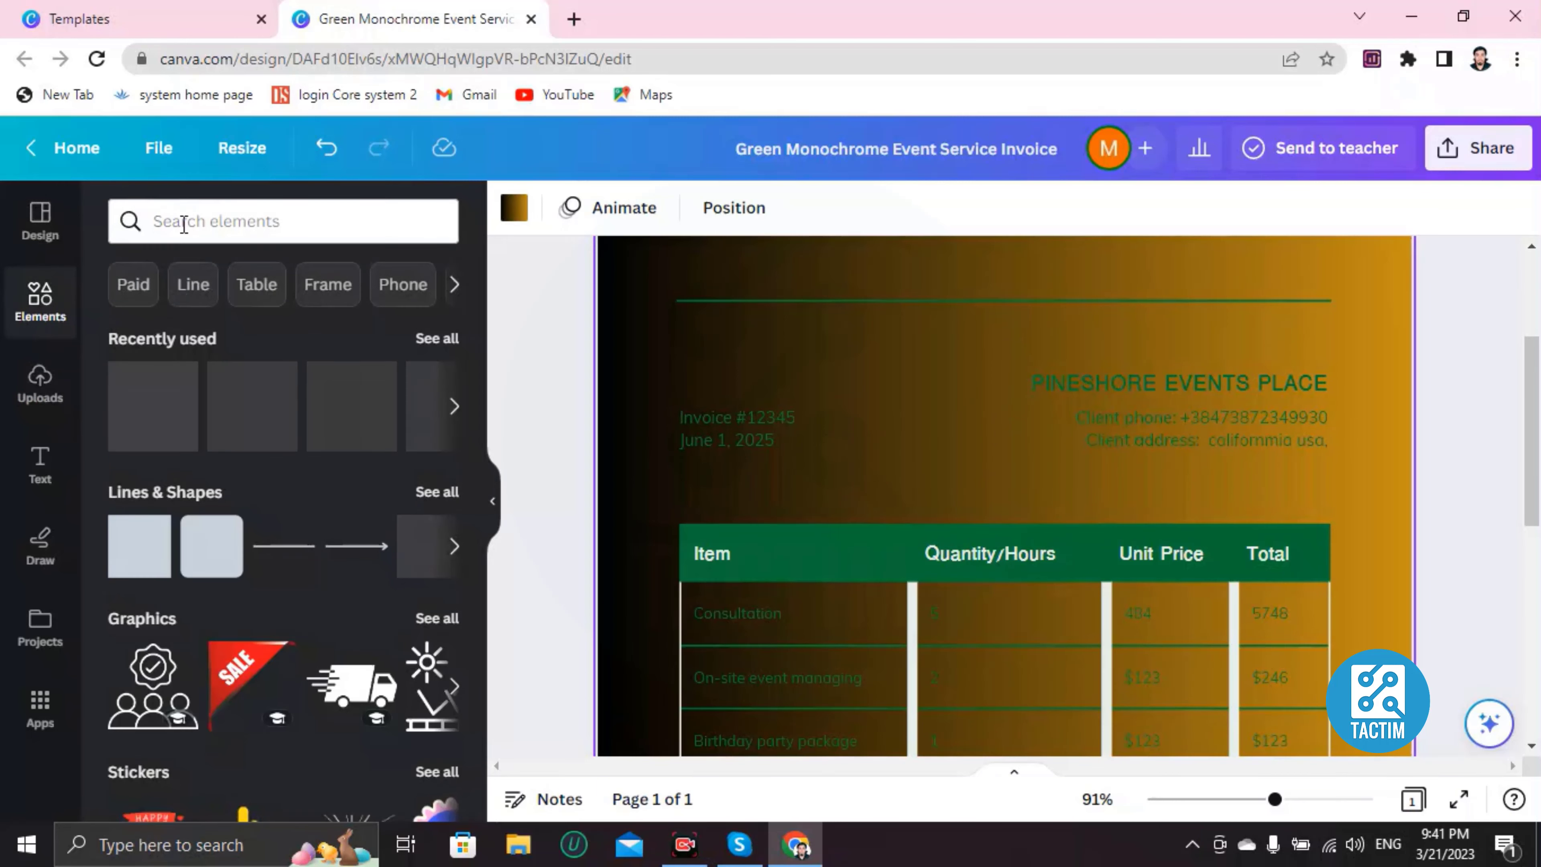
pyautogui.click(194, 221)
pyautogui.write('telephone')
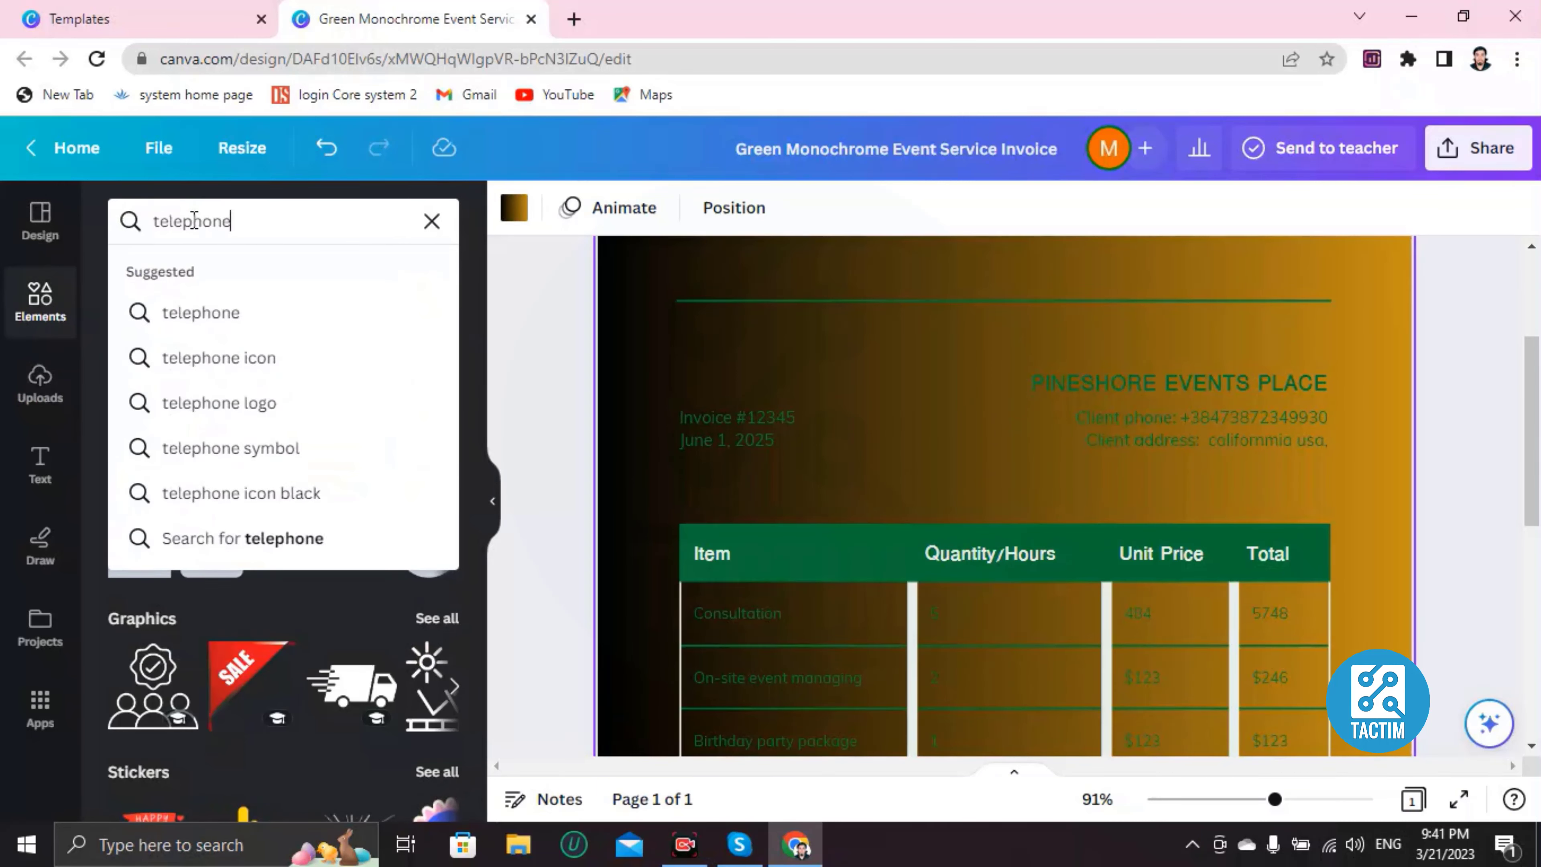
pyautogui.press('Return')
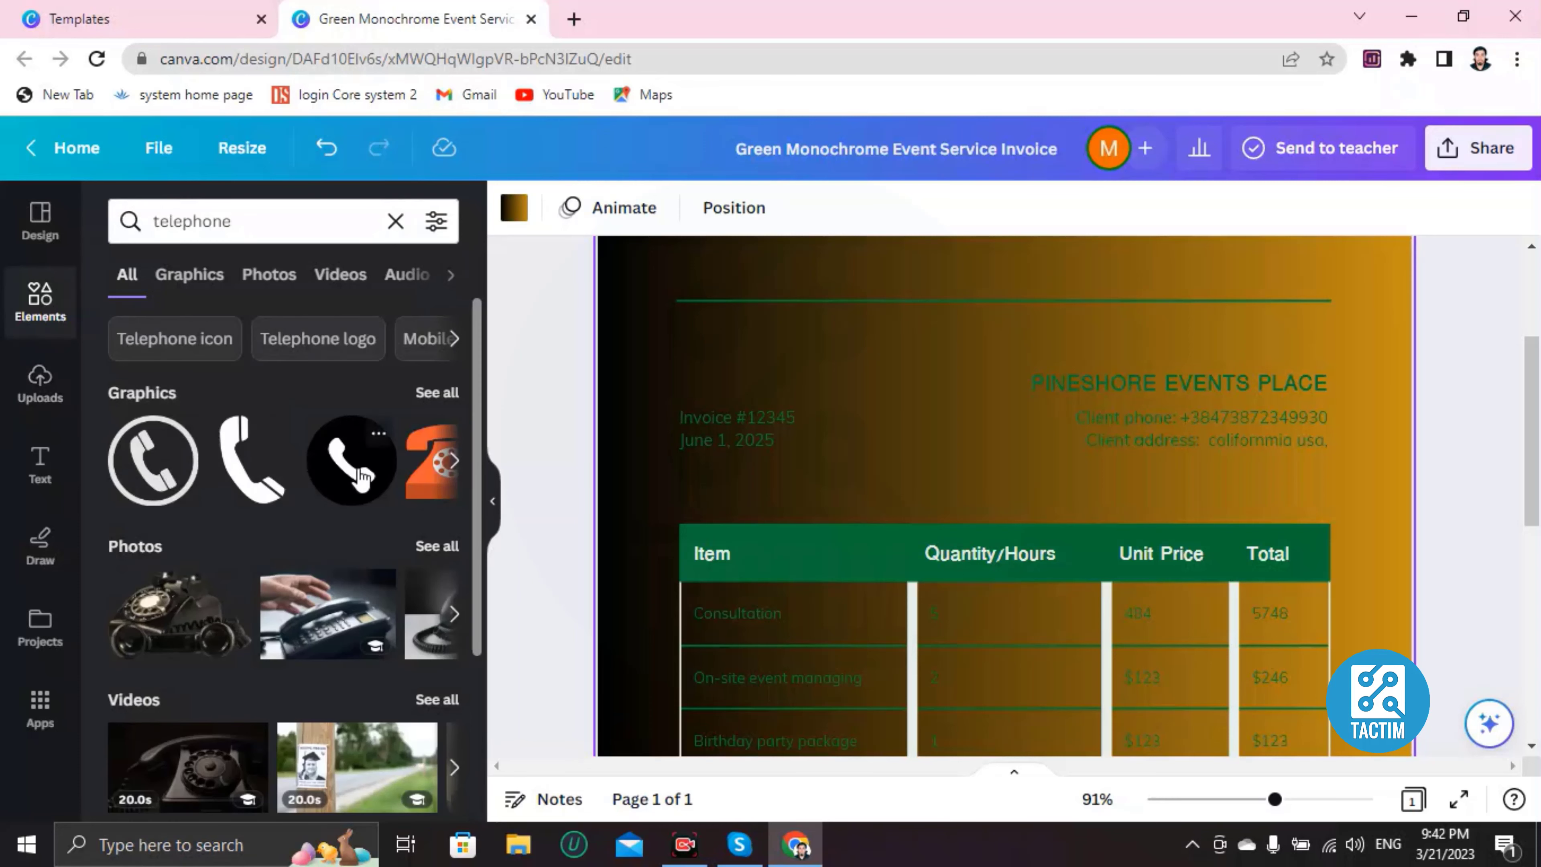
pyautogui.click(272, 486)
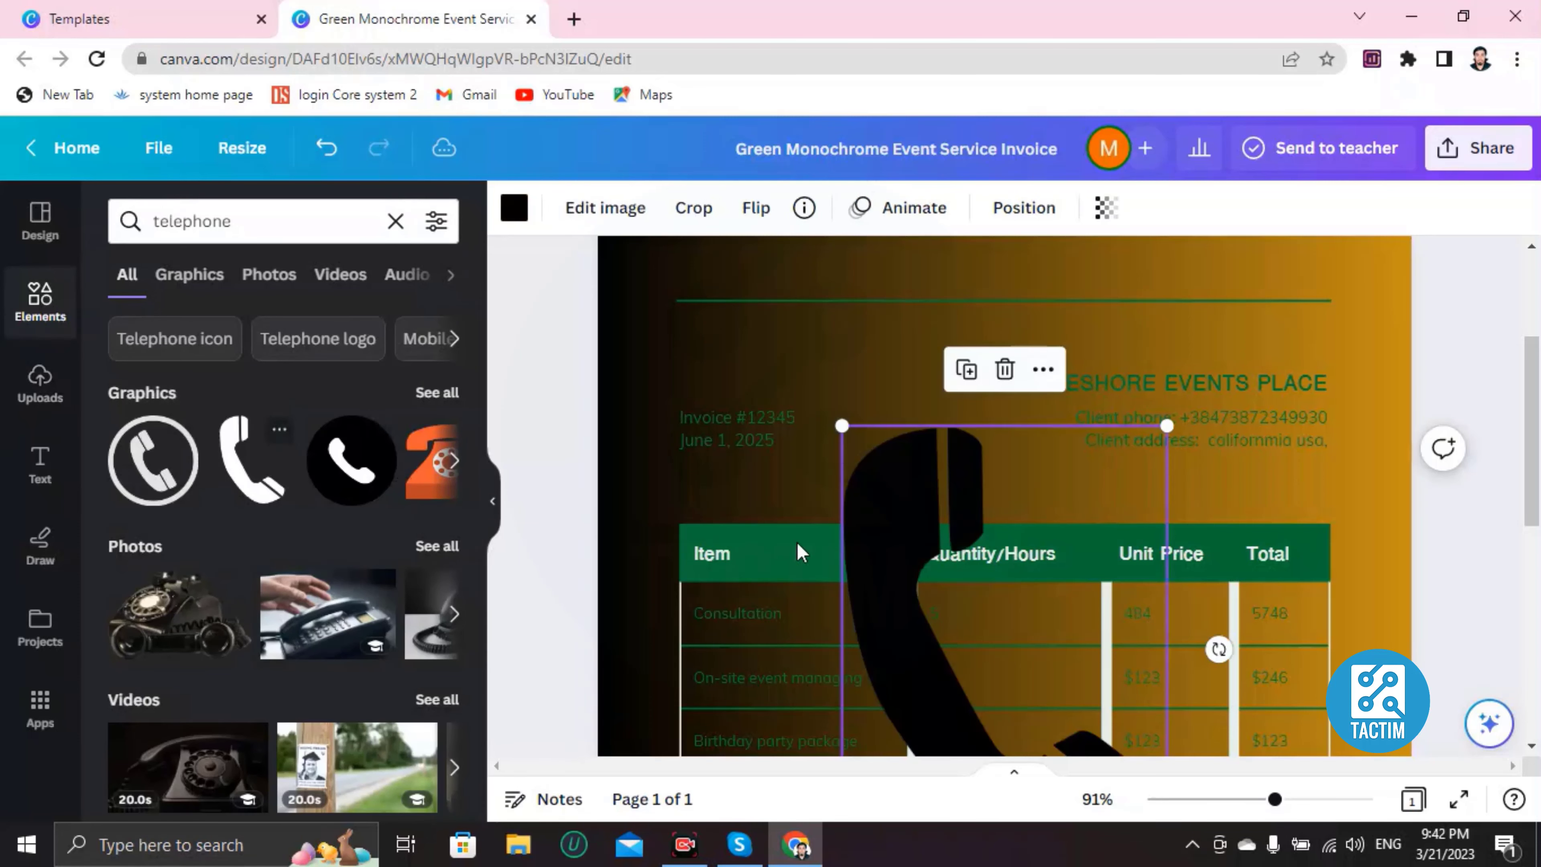
# Step: Shrink the telephone icon and place it beside the client phone number
pyautogui.scroll(-5, 934, 557)
pyautogui.scroll(2, 931, 558)
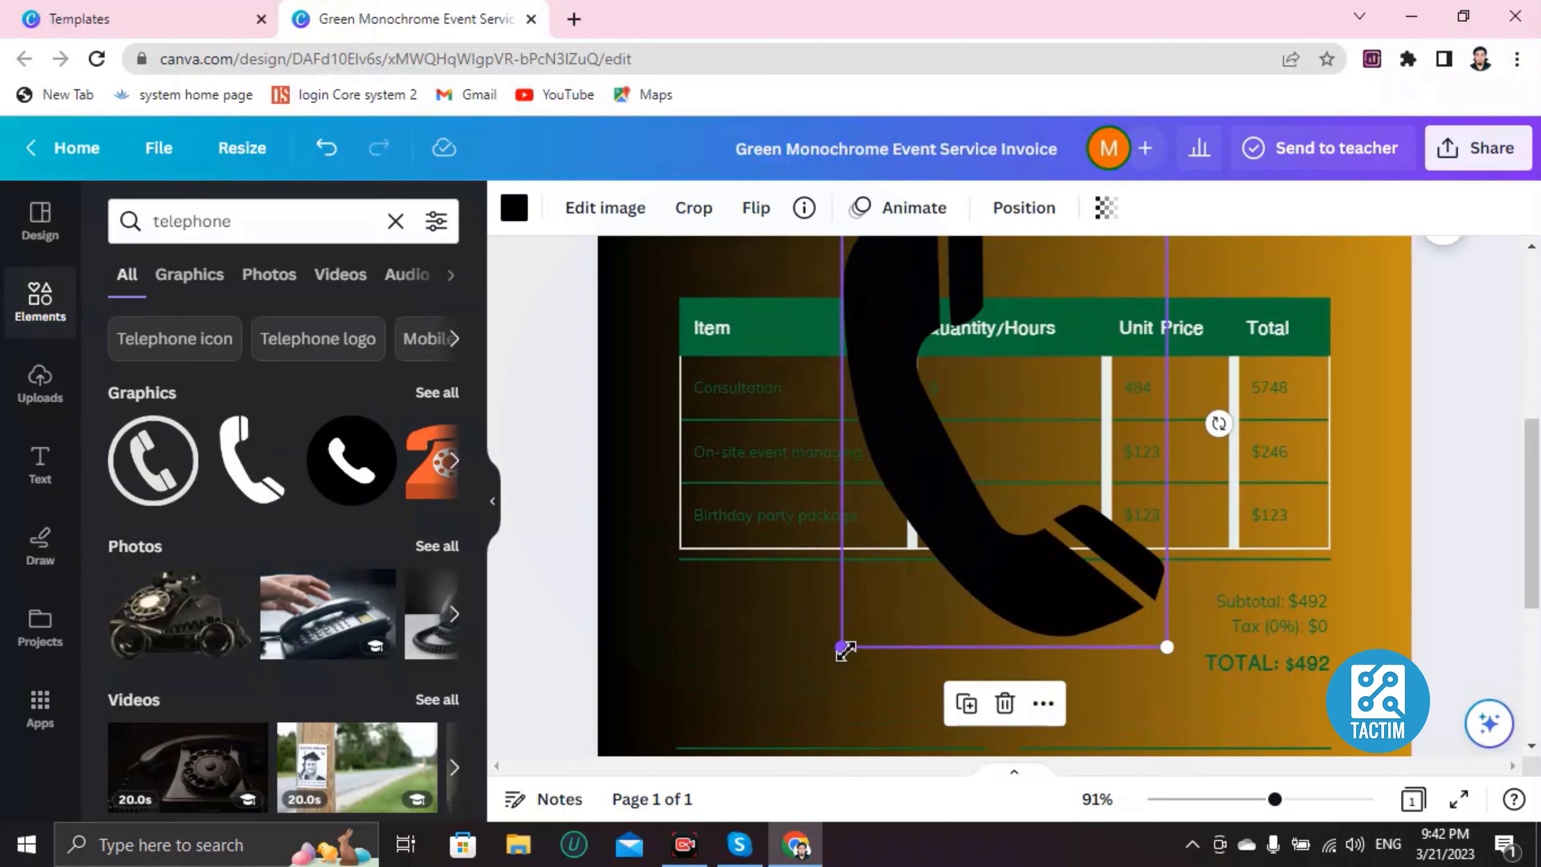
pyautogui.moveTo(844, 648); pyautogui.dragTo(1122, 306)
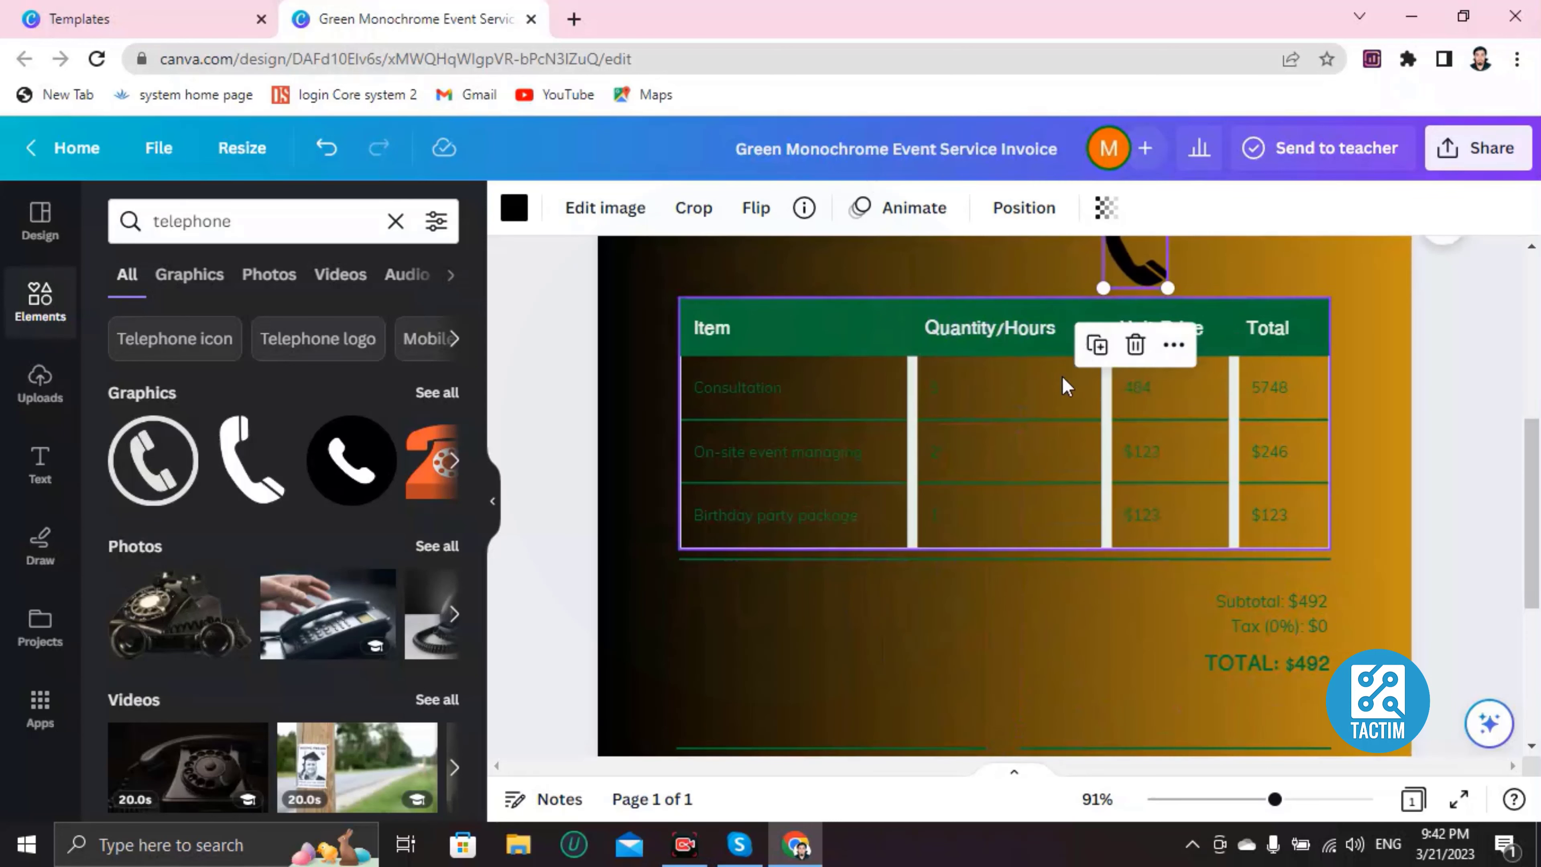
pyautogui.scroll(4, 1110, 394)
pyautogui.moveTo(1103, 425); pyautogui.dragTo(1335, 414)
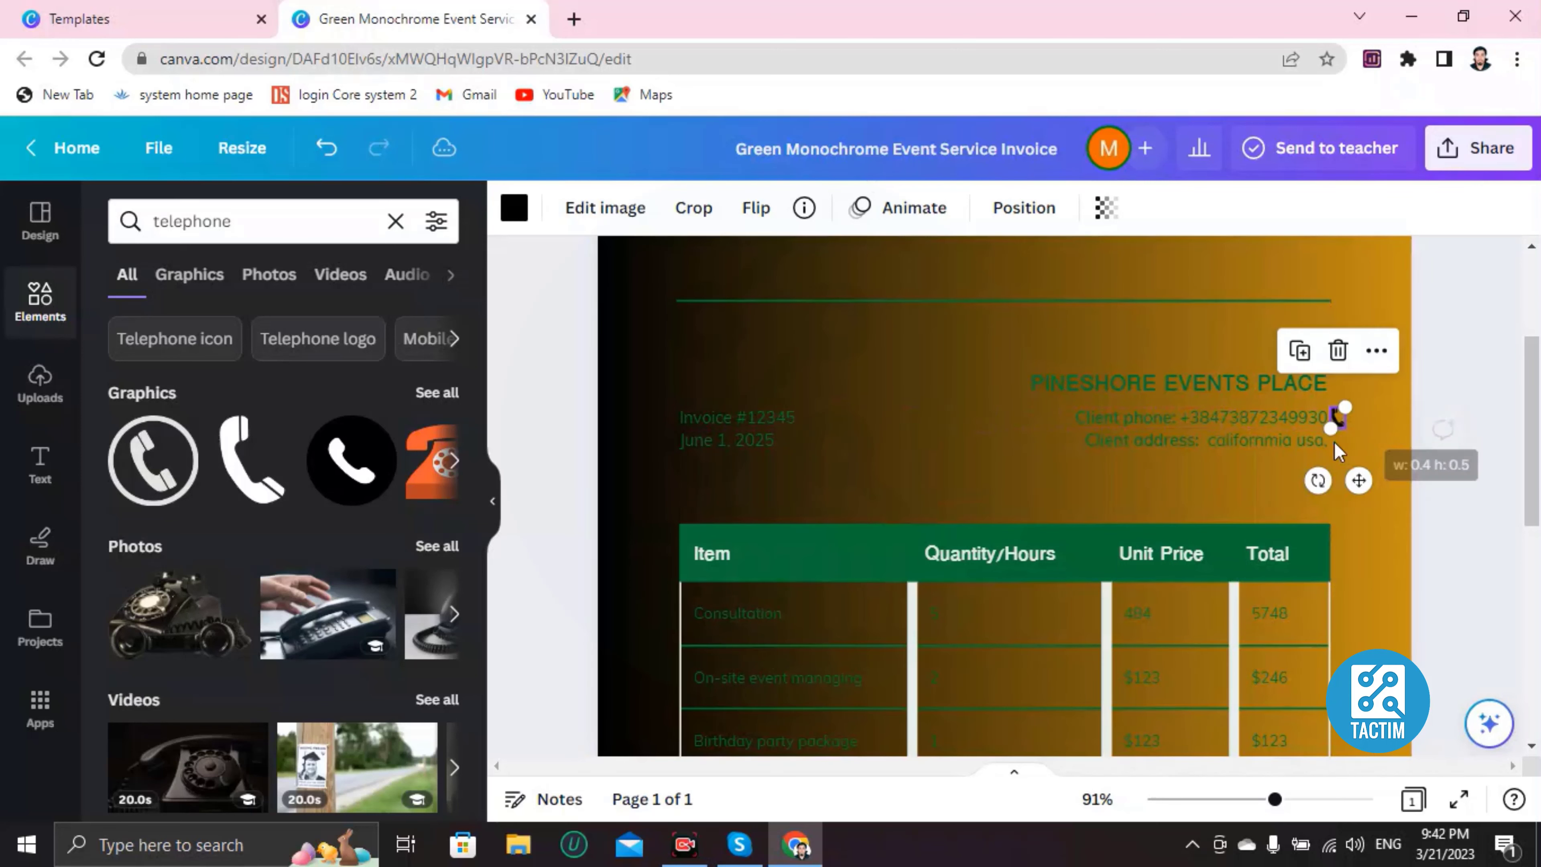
pyautogui.click(969, 452)
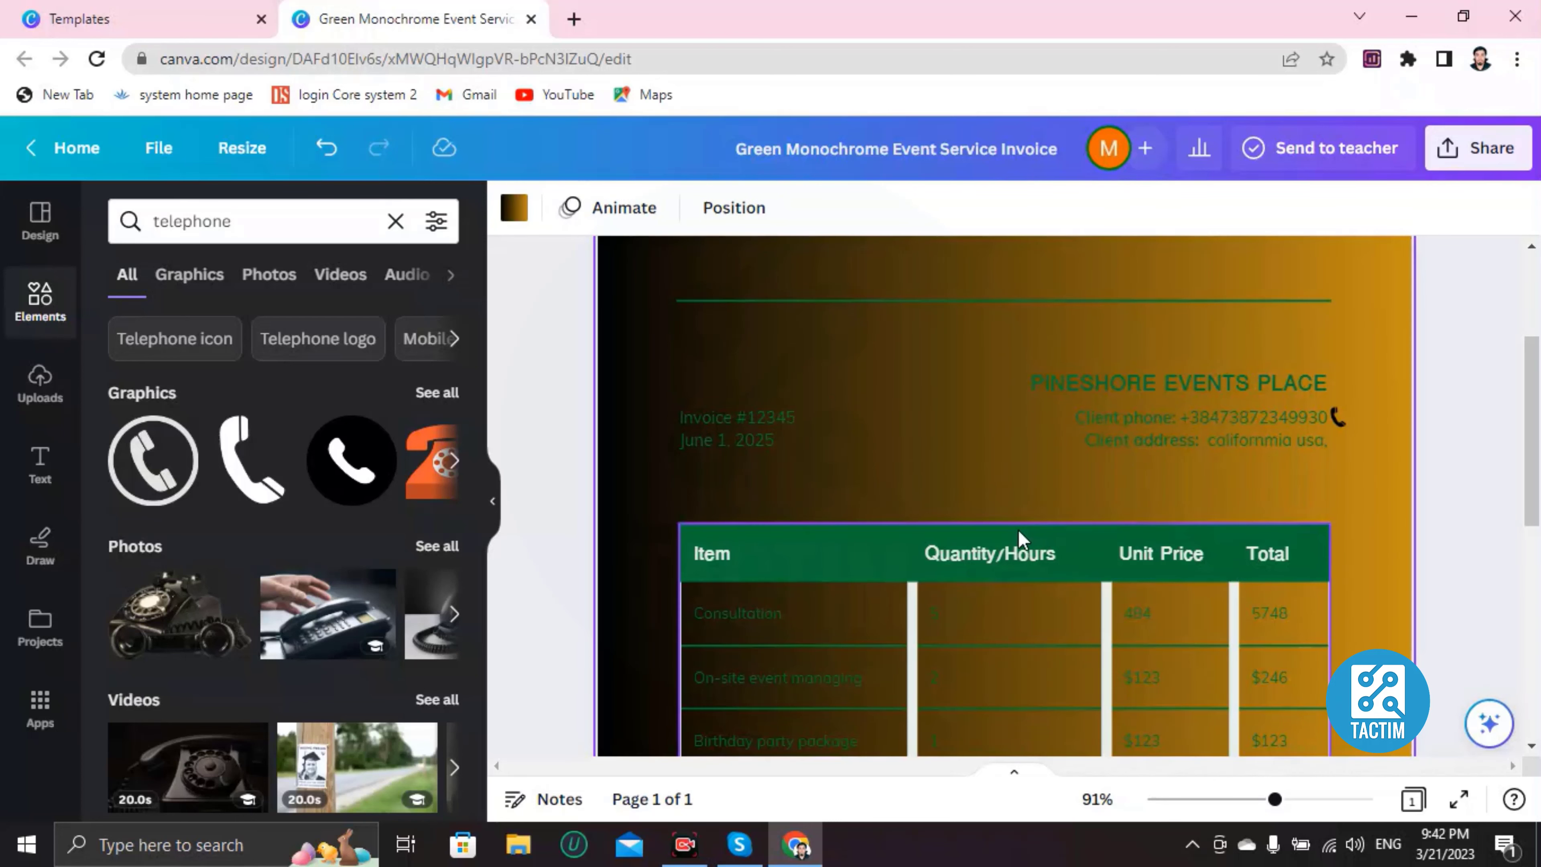
pyautogui.scroll(-5, 987, 560)
pyautogui.scroll(-4, 929, 575)
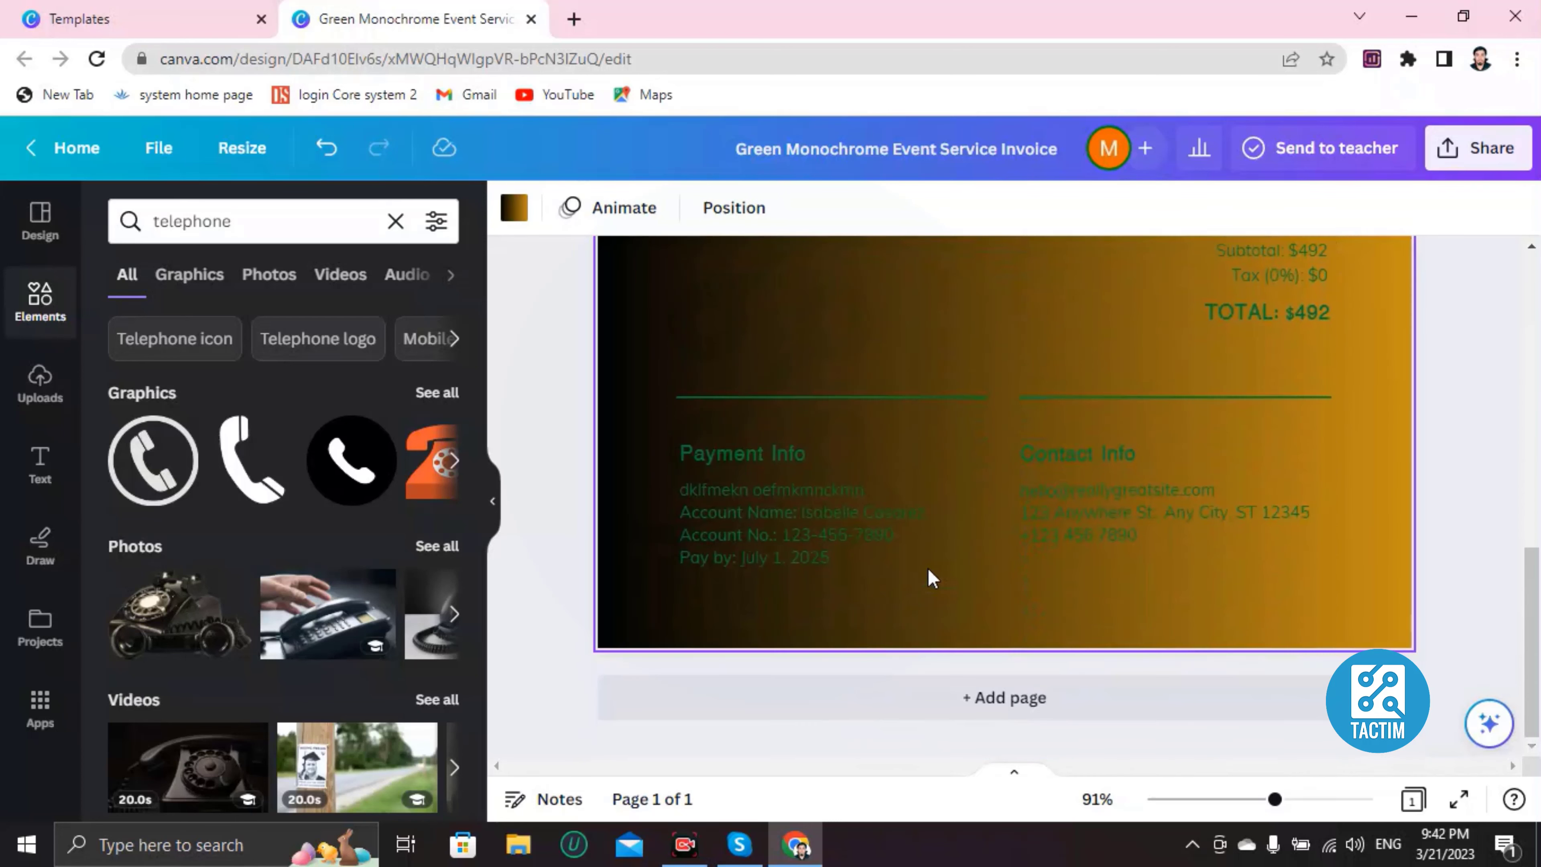
pyautogui.scroll(11, 929, 575)
pyautogui.scroll(-3, 886, 473)
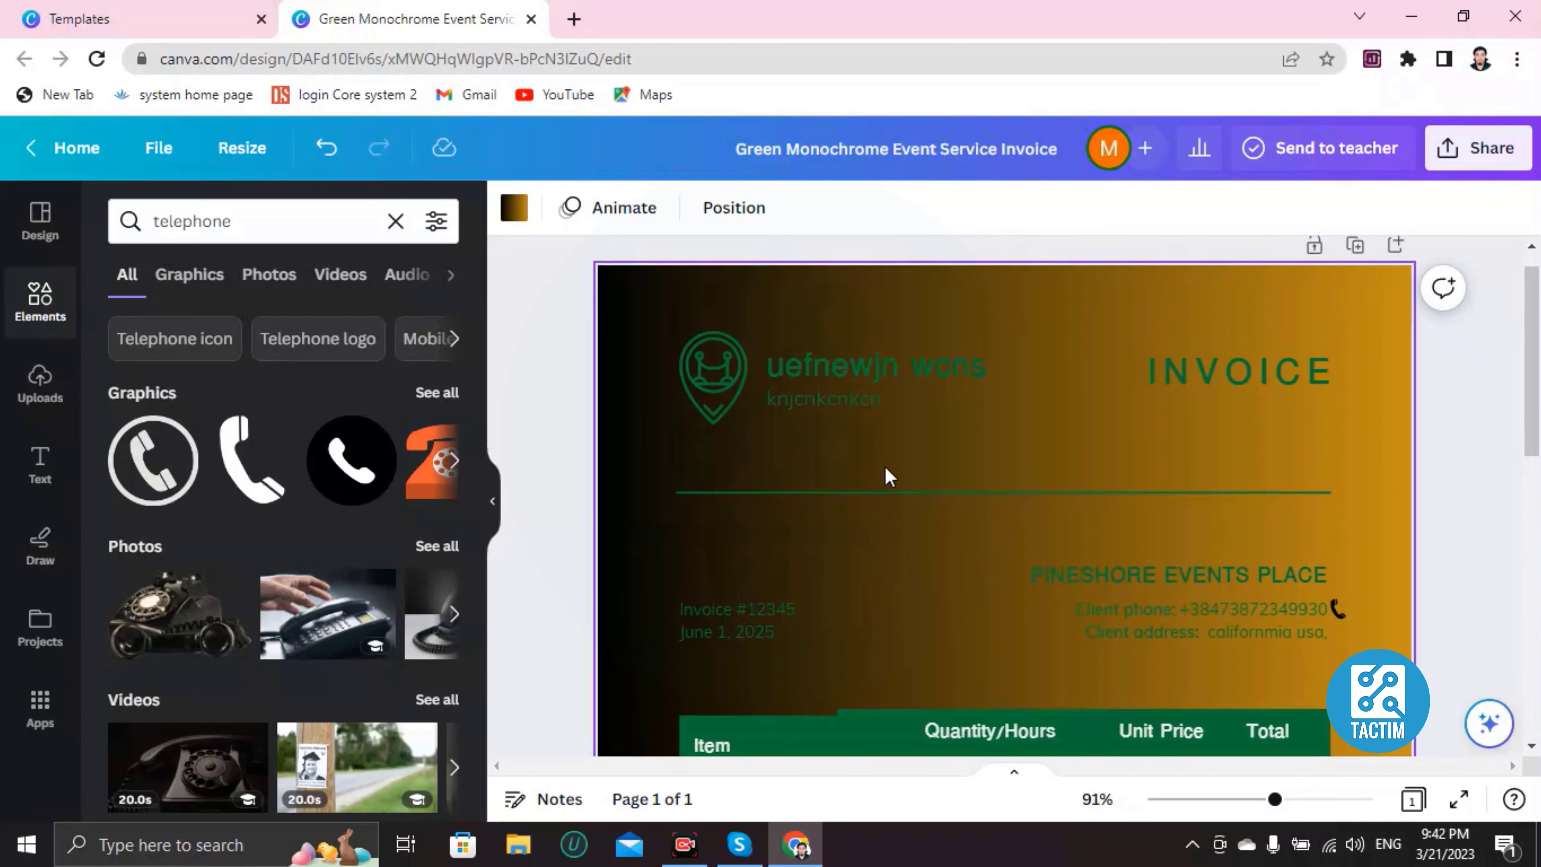
pyautogui.scroll(3, 860, 489)
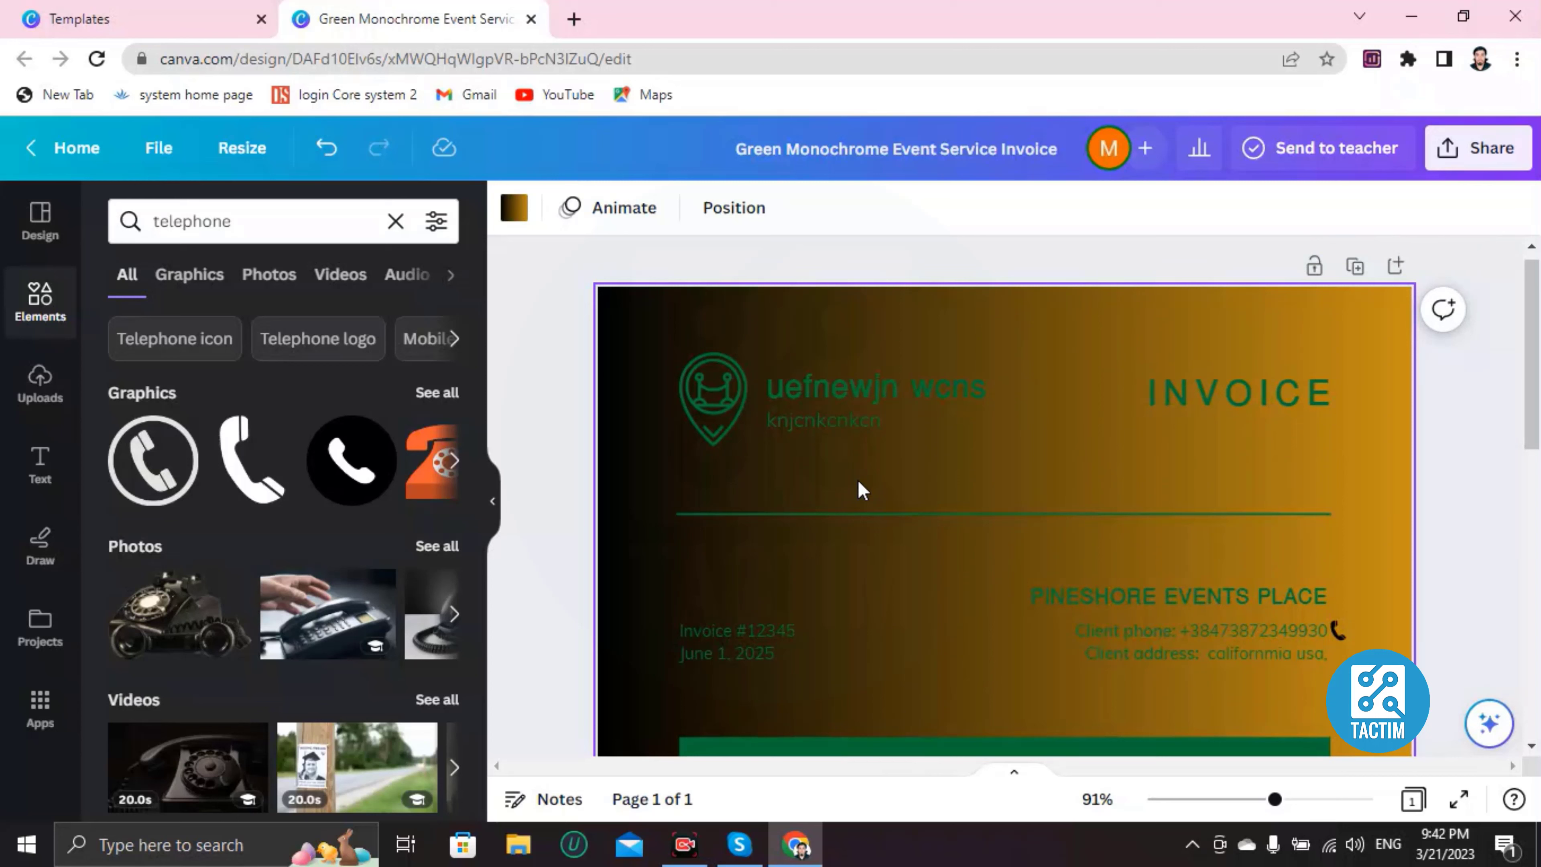
# Step: Share the design by adding the collaborator's e-mail address and sending the invitation
pyautogui.click(1464, 158)
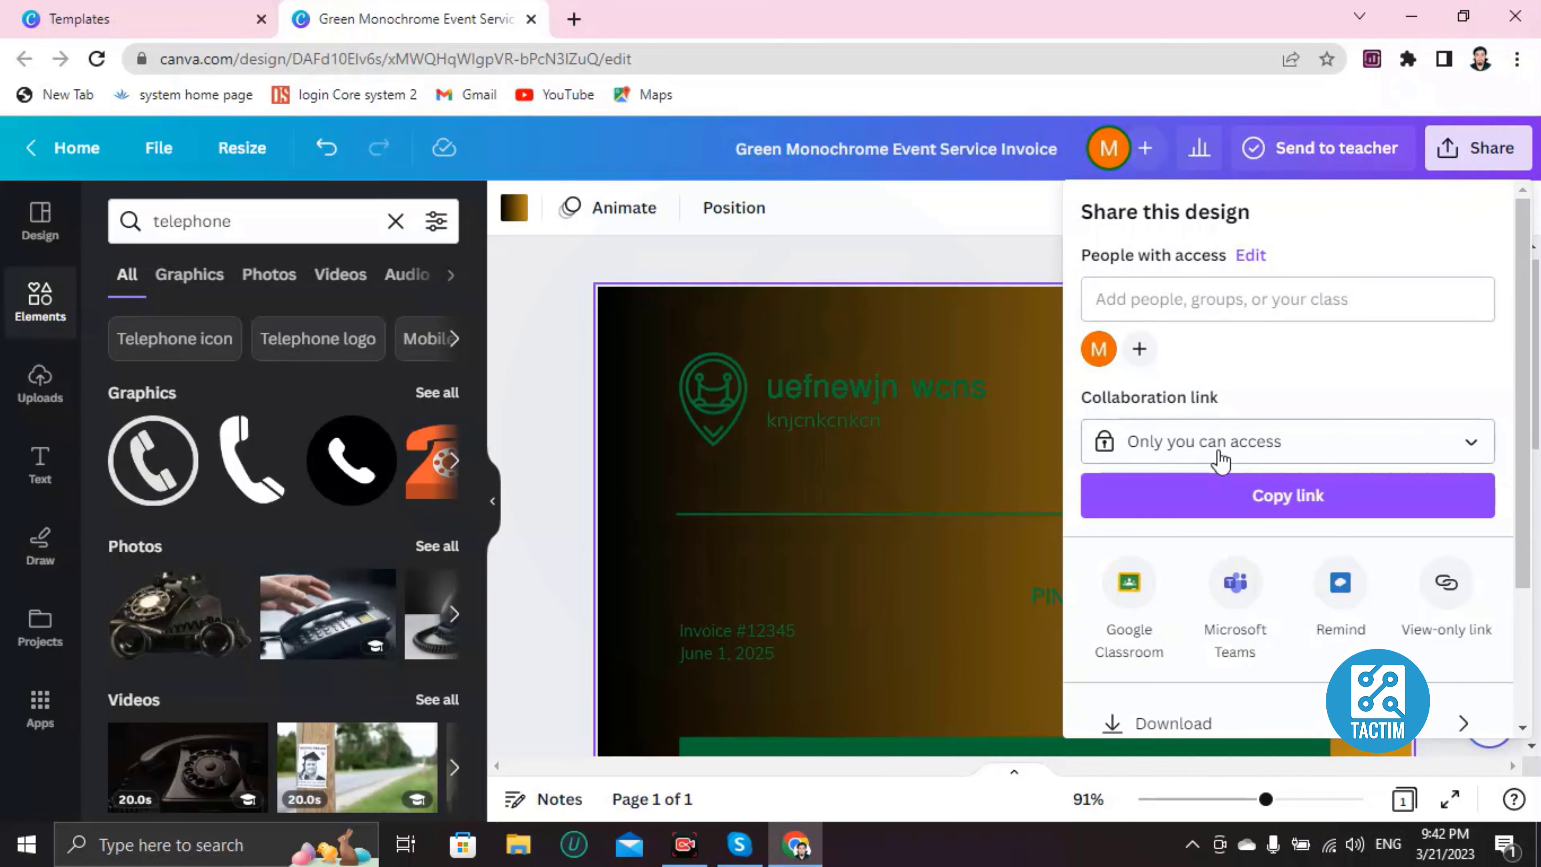
pyautogui.scroll(-3, 1219, 467)
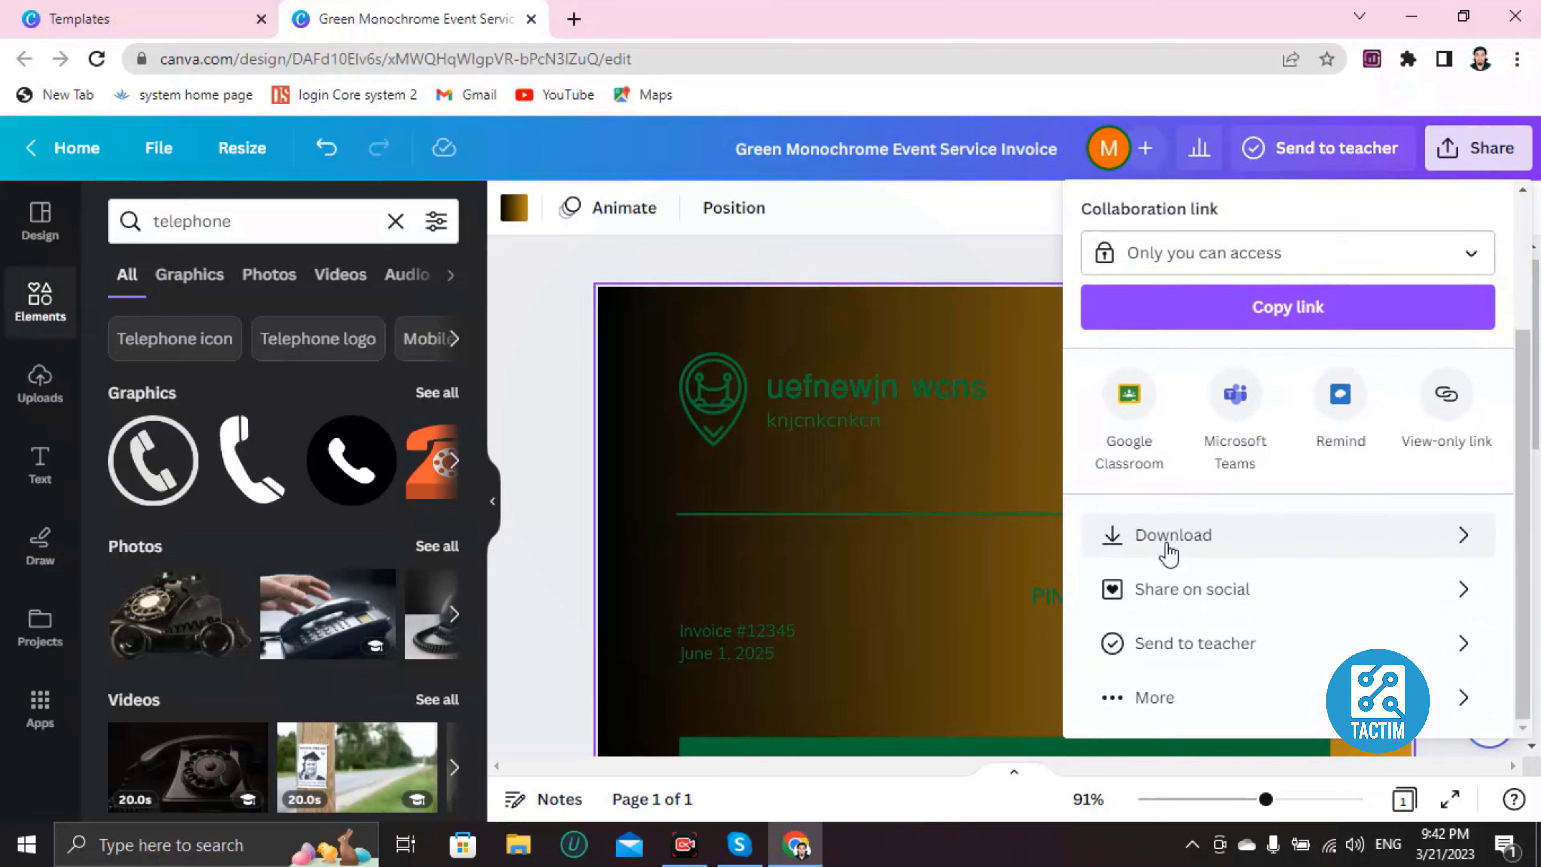
pyautogui.scroll(3, 1165, 546)
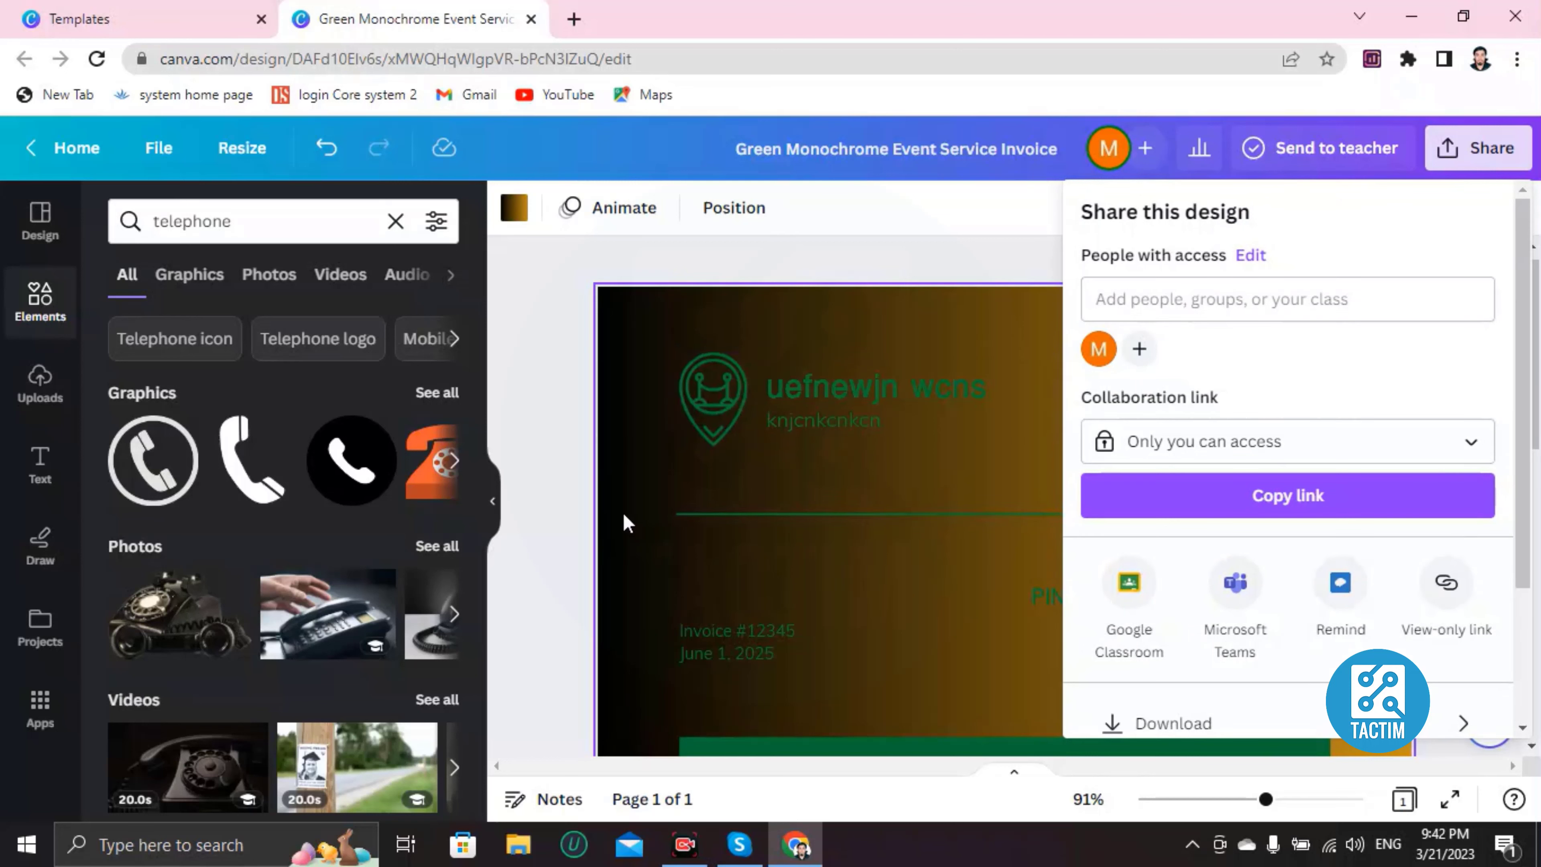
pyautogui.click(1204, 301)
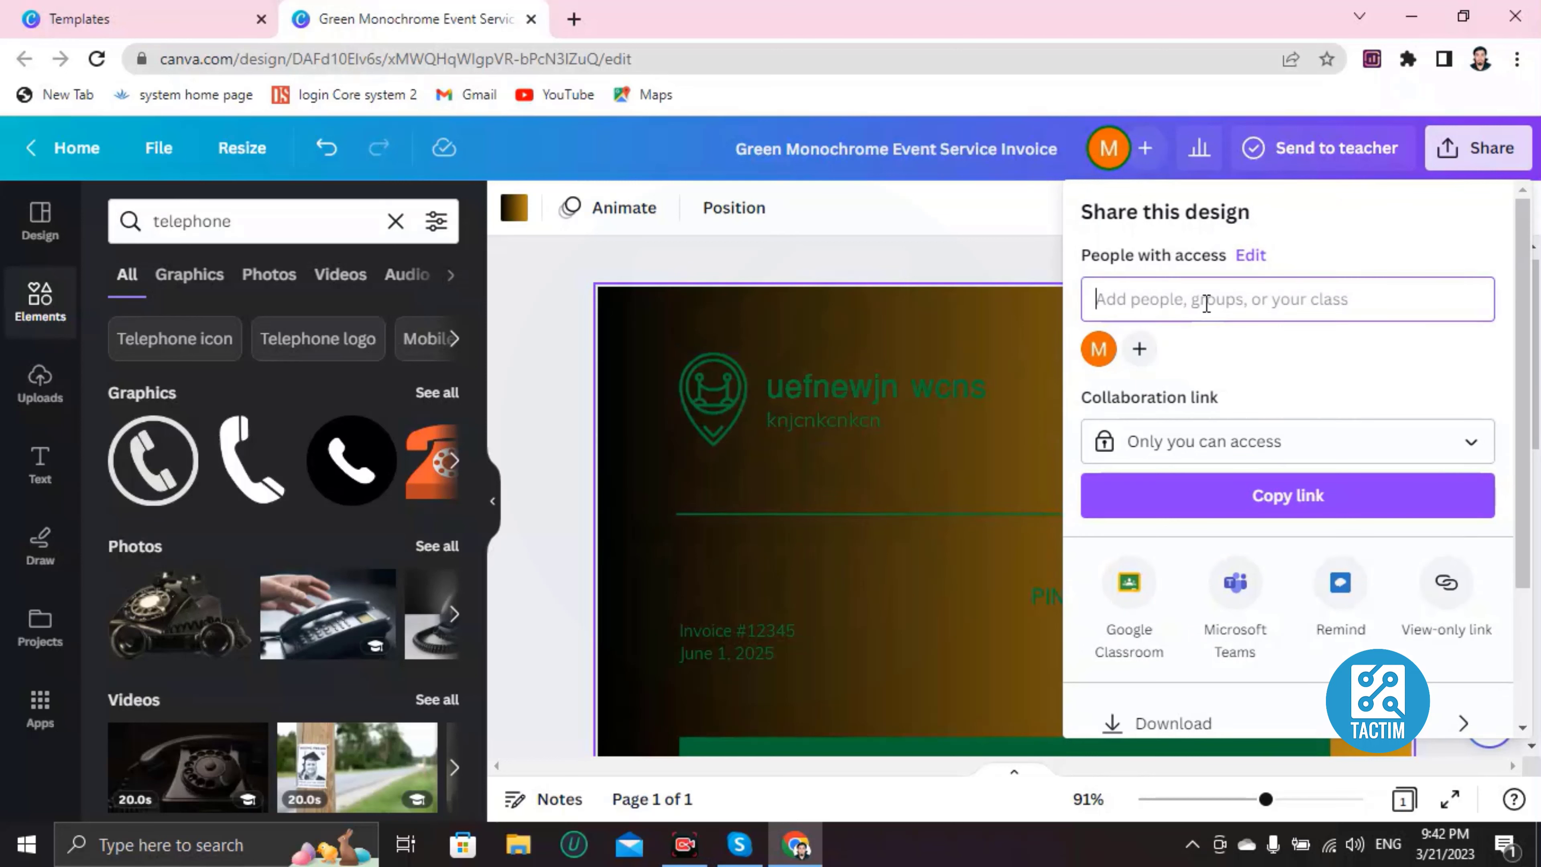
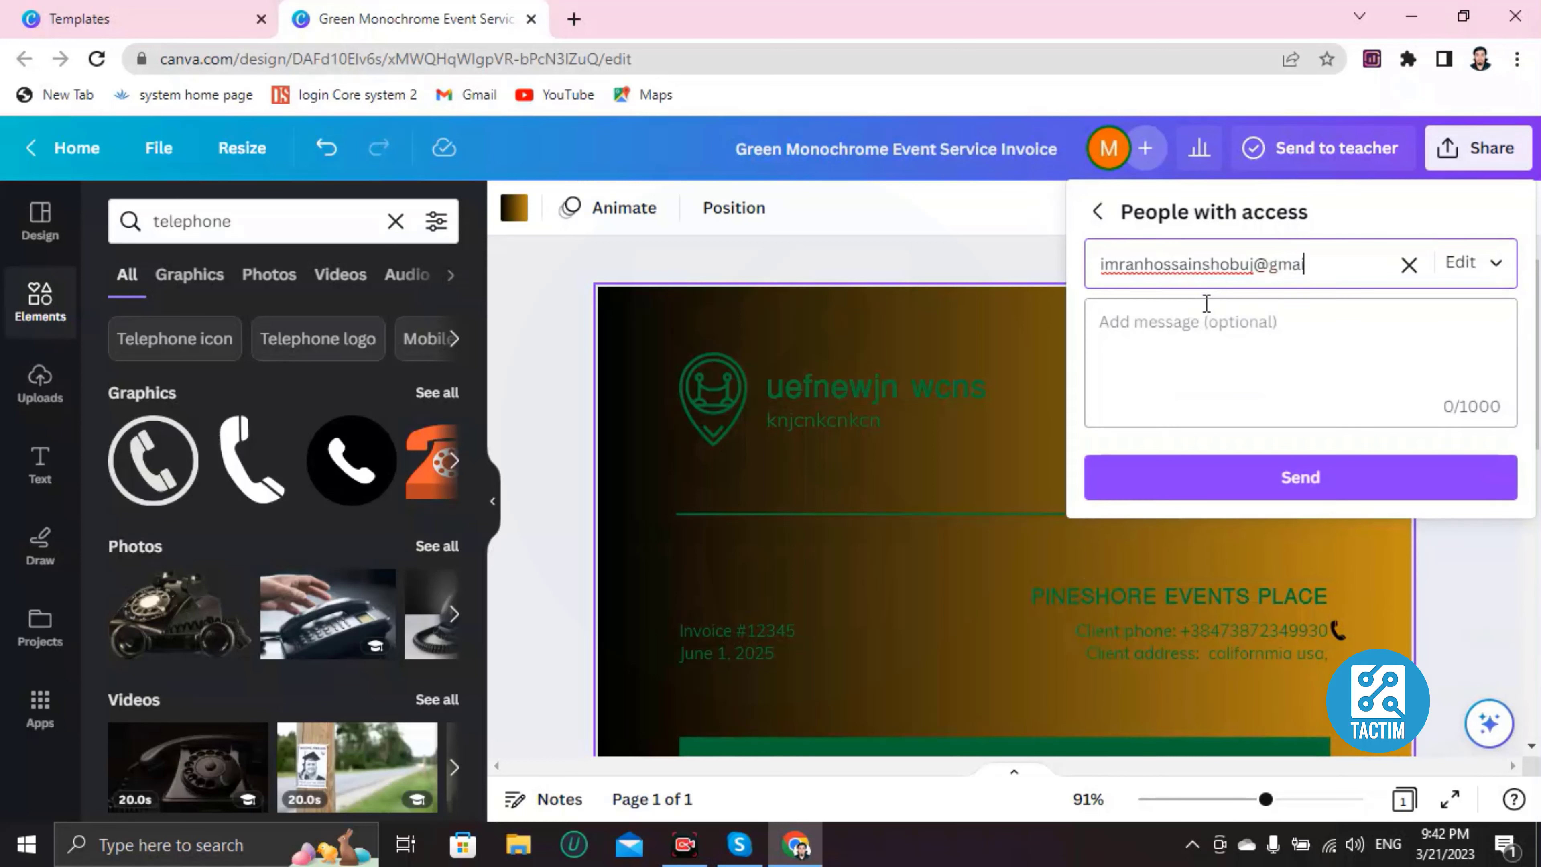
pyautogui.press('Return')
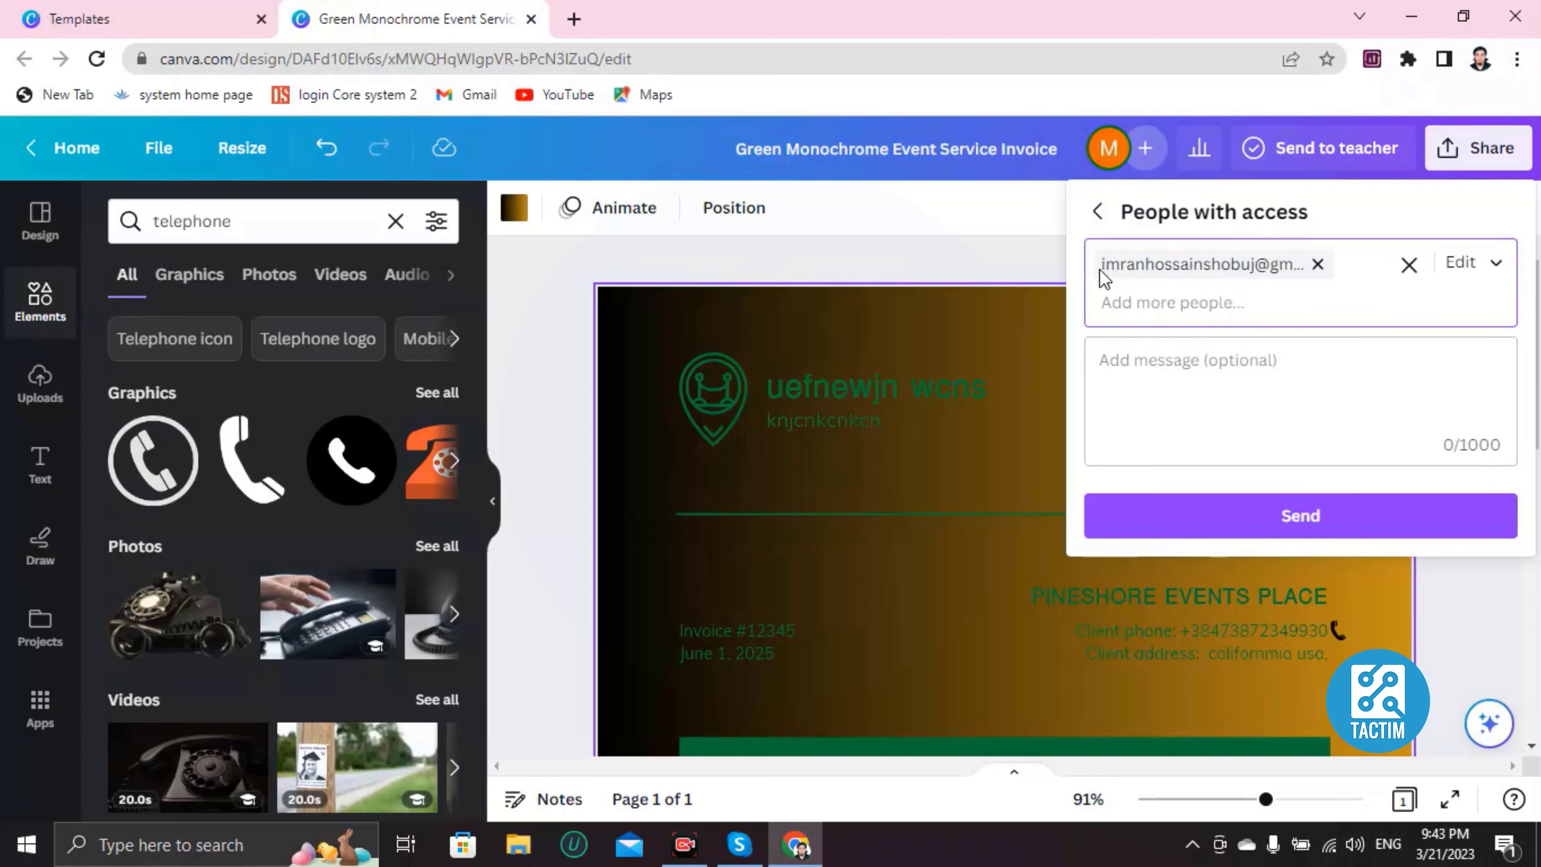
pyautogui.click(1340, 524)
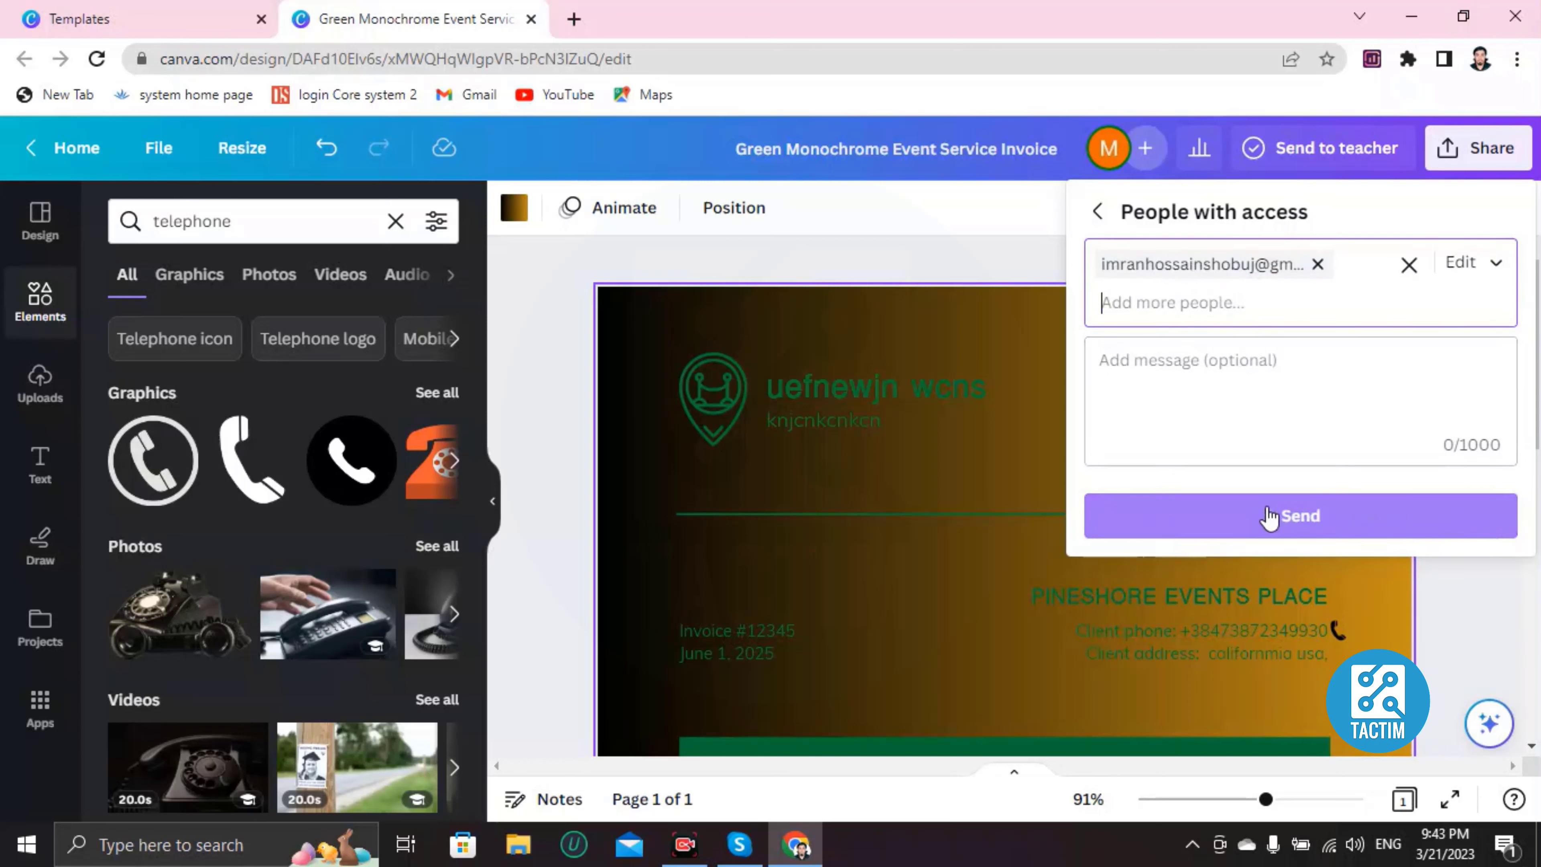